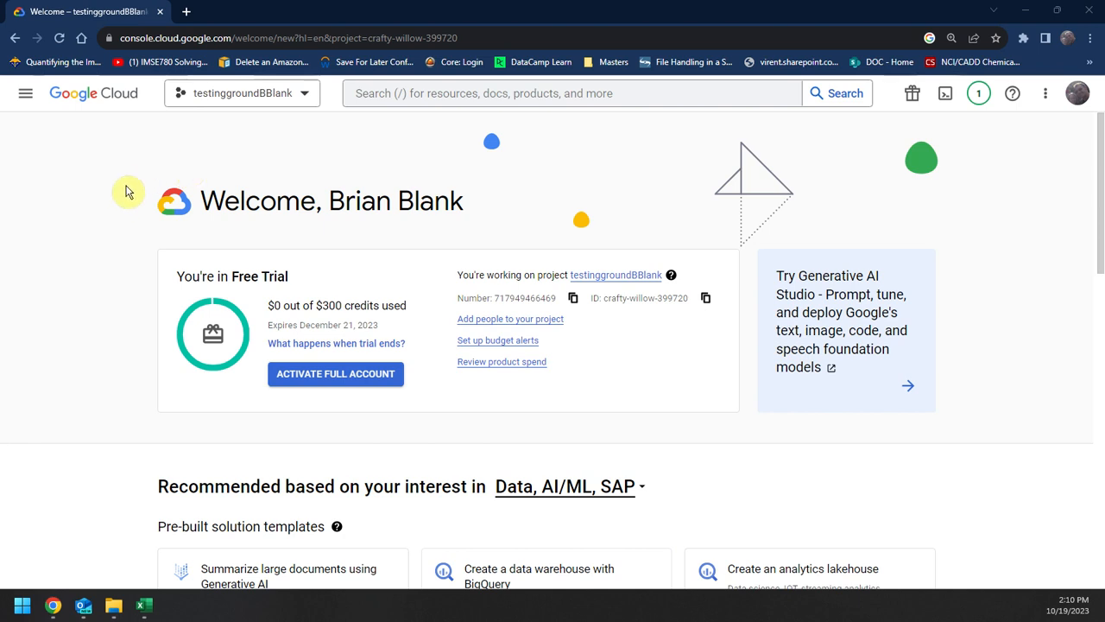
Step: Switch to Excel and review Train.csv, examining the column headers, the ProdTaken column and the attribute columns from MonthlyIncome onward
click(141, 607)
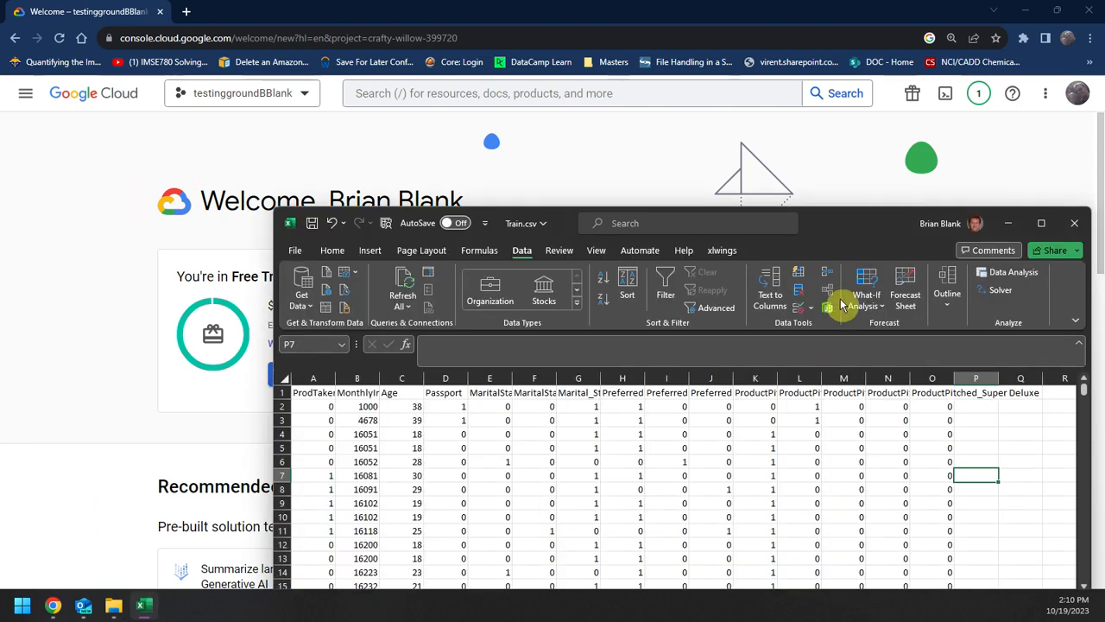
drag(834, 222, 708, 95)
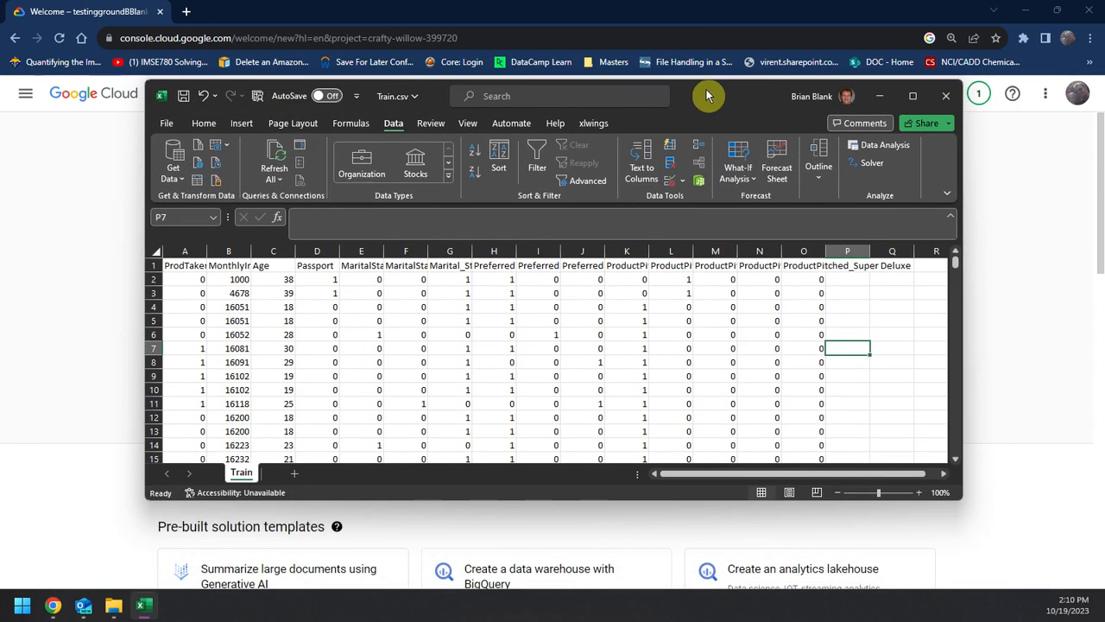
double_click(708, 95)
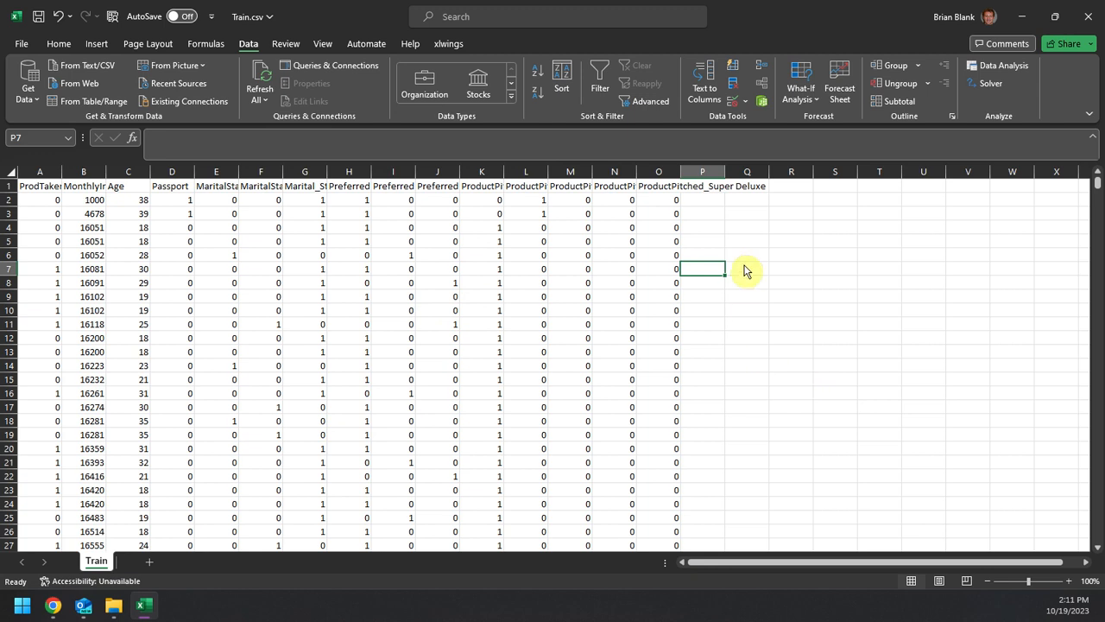
click(733, 203)
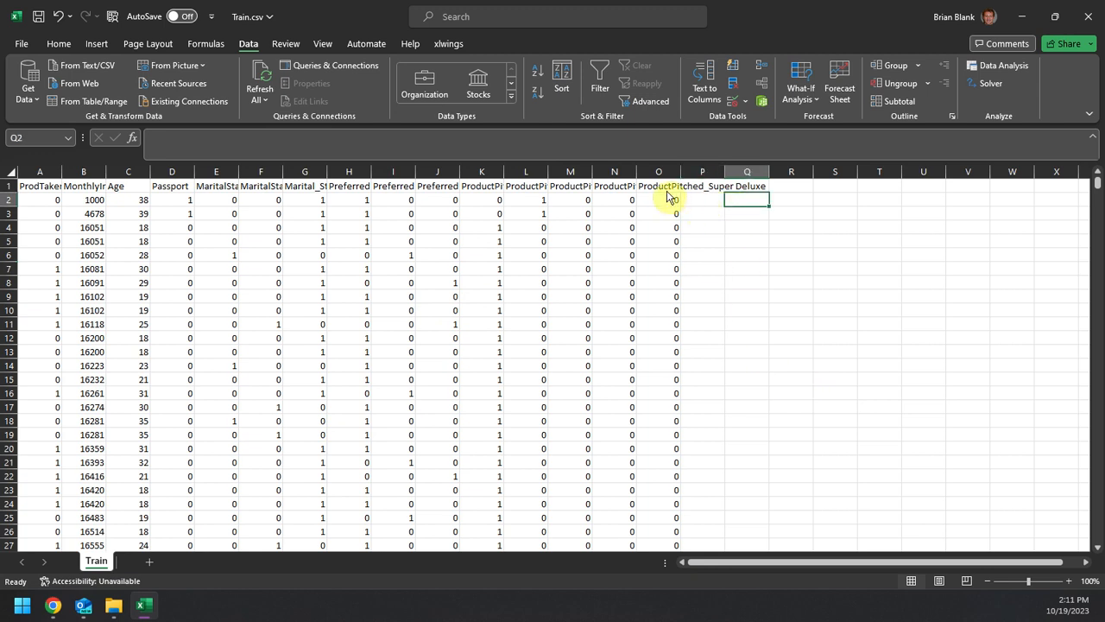
click(738, 449)
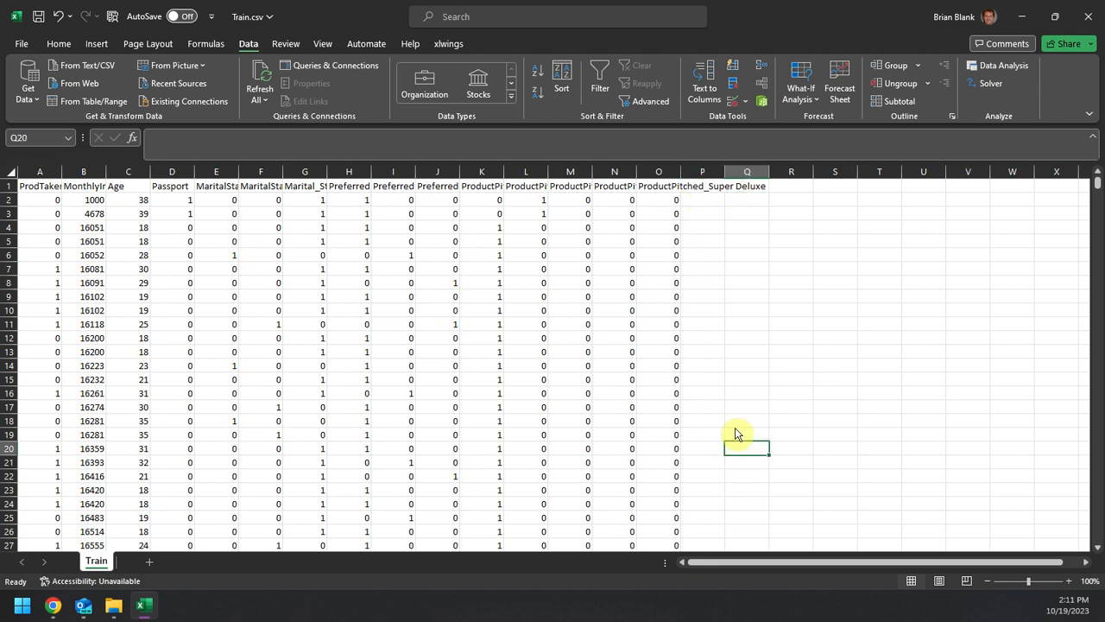
click(672, 188)
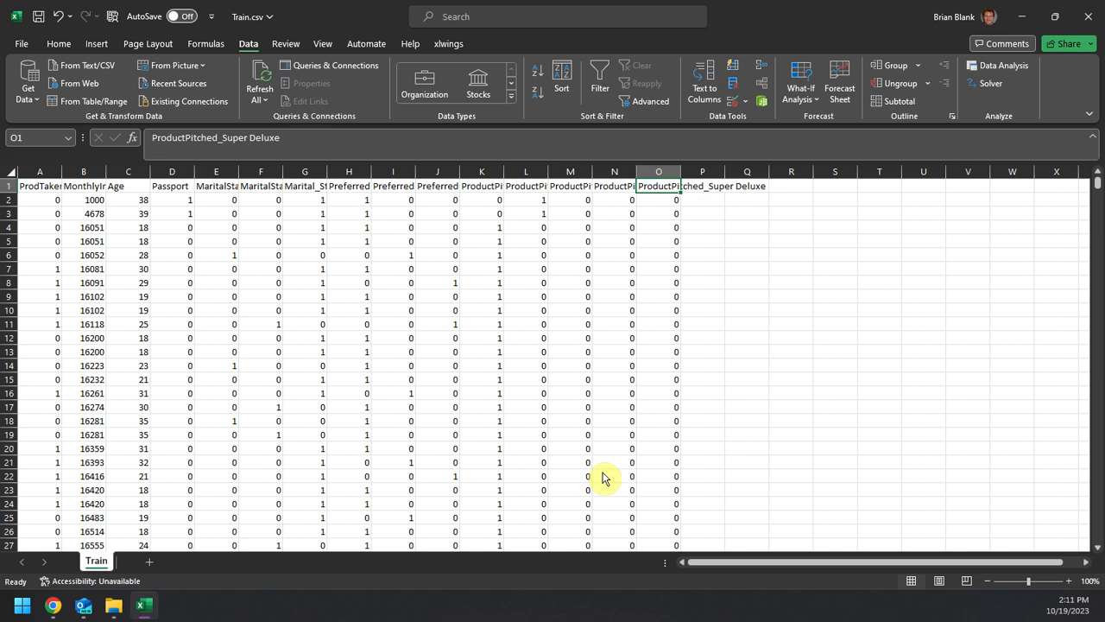
click(52, 188)
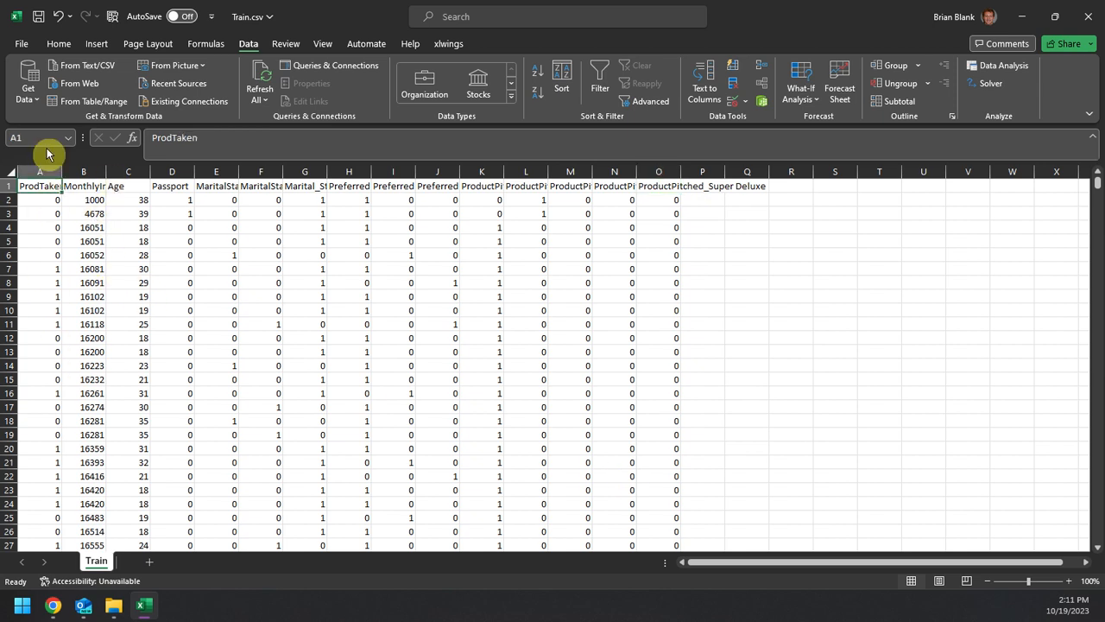
click(40, 172)
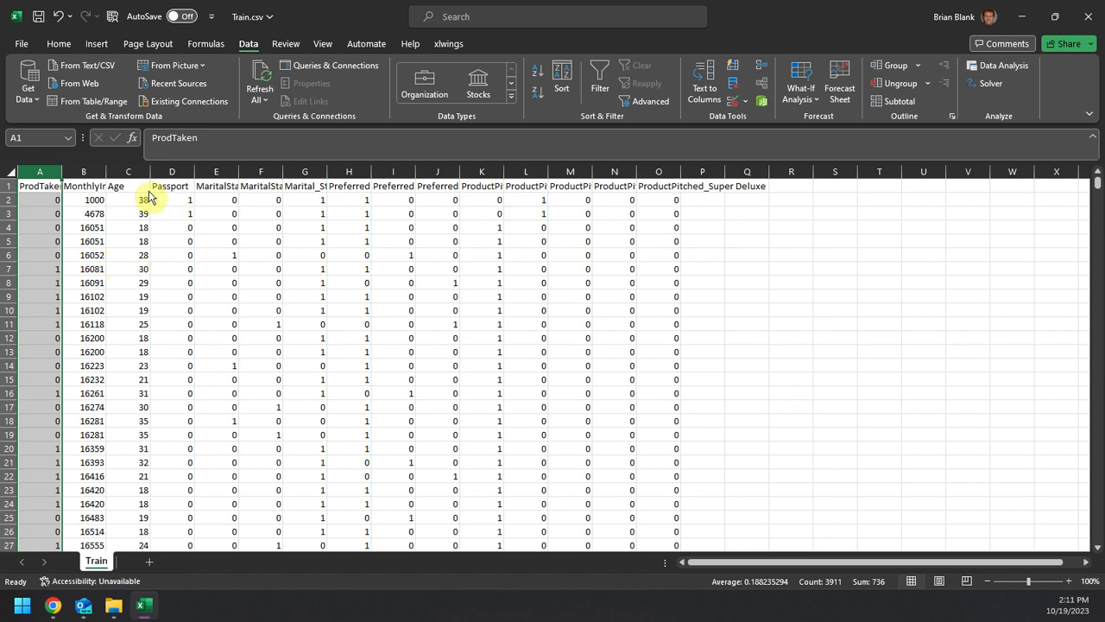
drag(86, 172, 293, 173)
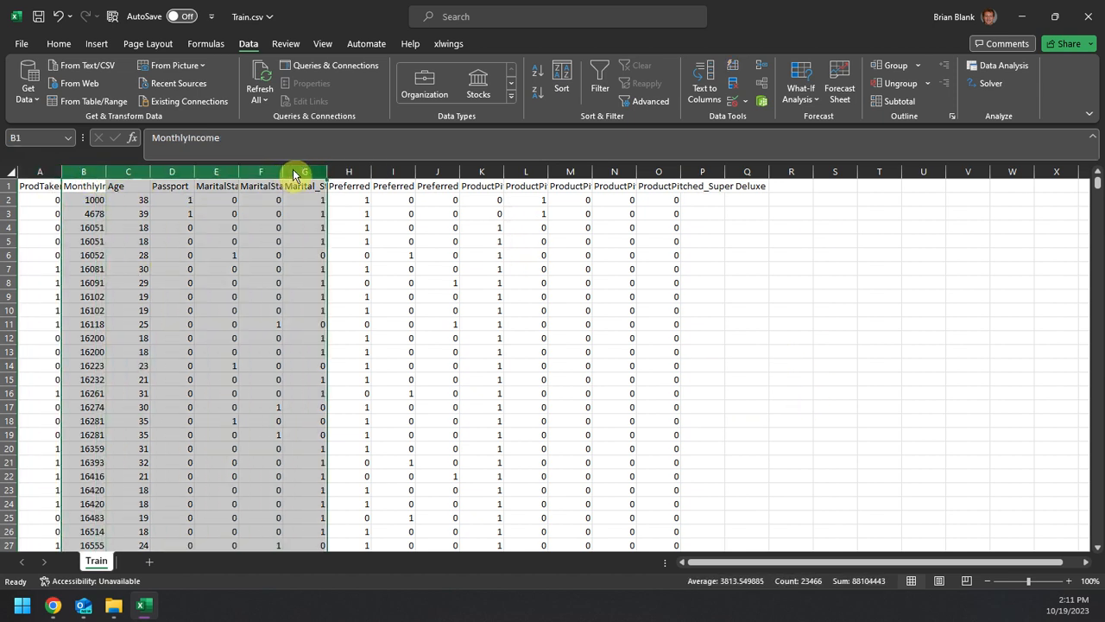
click(1024, 19)
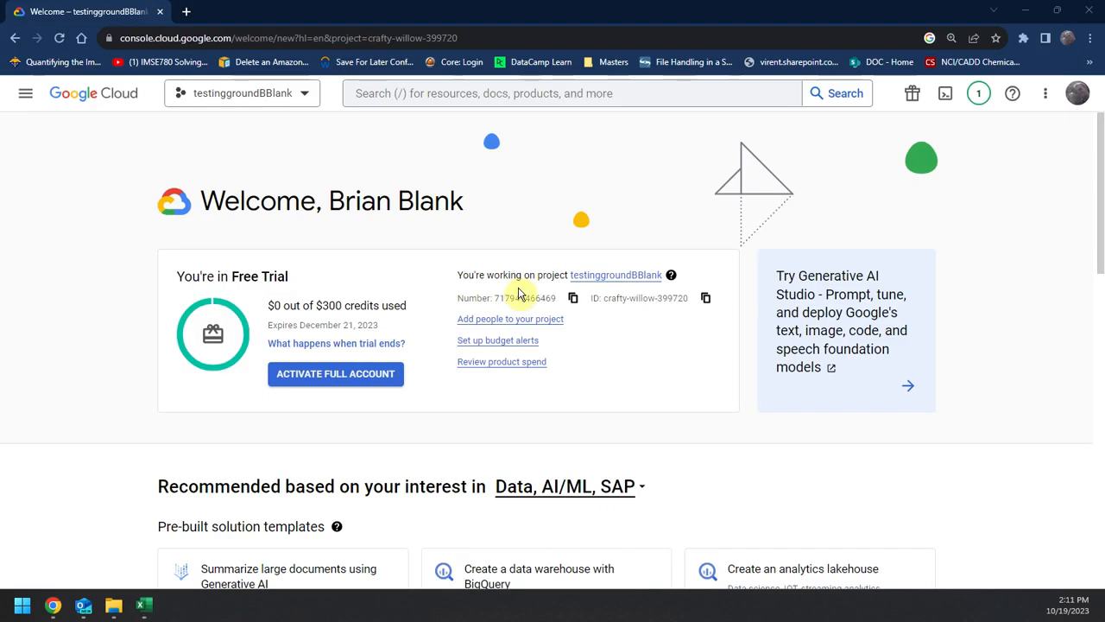
Step: Switch to Google Cloud, go to Cloud Storage and start creating a new bucket
click(407, 97)
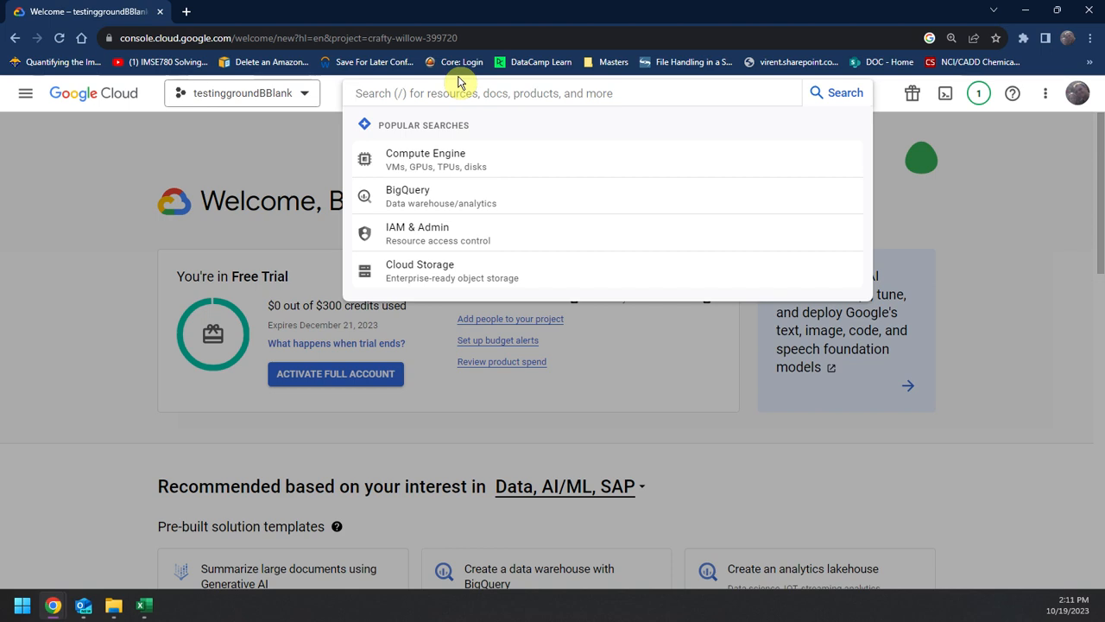
click(439, 276)
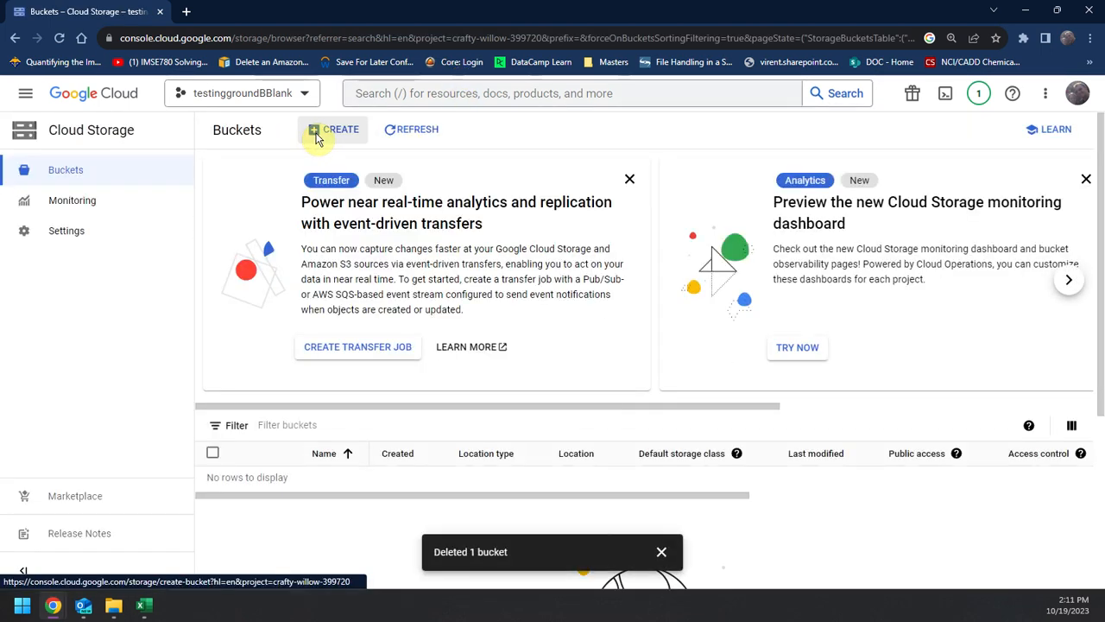
click(318, 138)
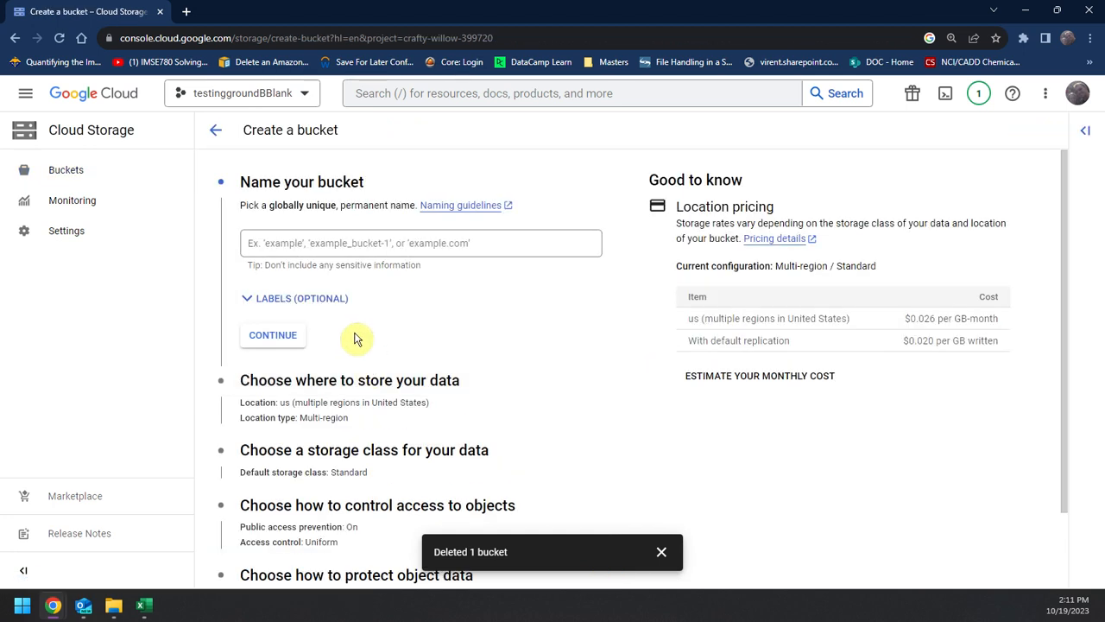
Step: Try to create the bucket under the name travel_testingMSDS434 with the default settings
click(352, 249)
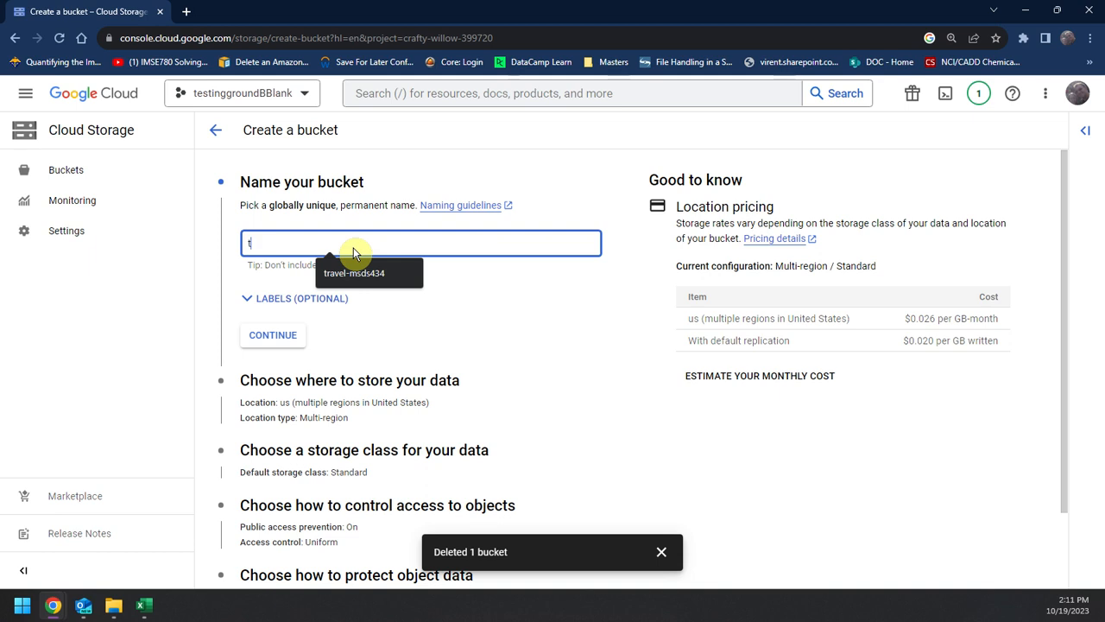
text(travel_testingMSDS434)
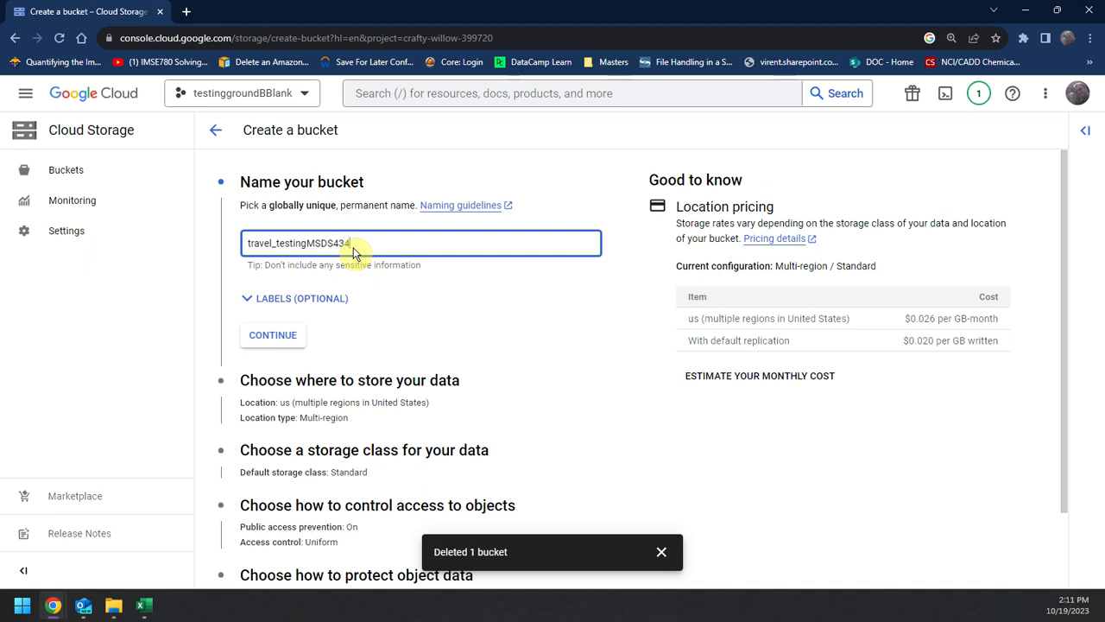
scroll(491, 261, down, 1)
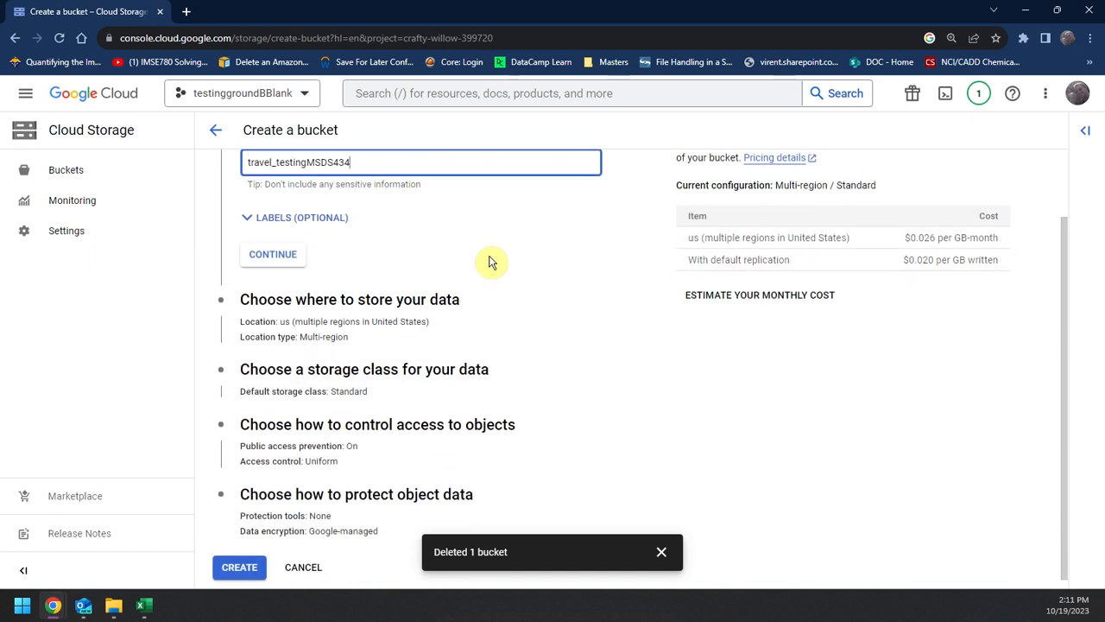
click(264, 569)
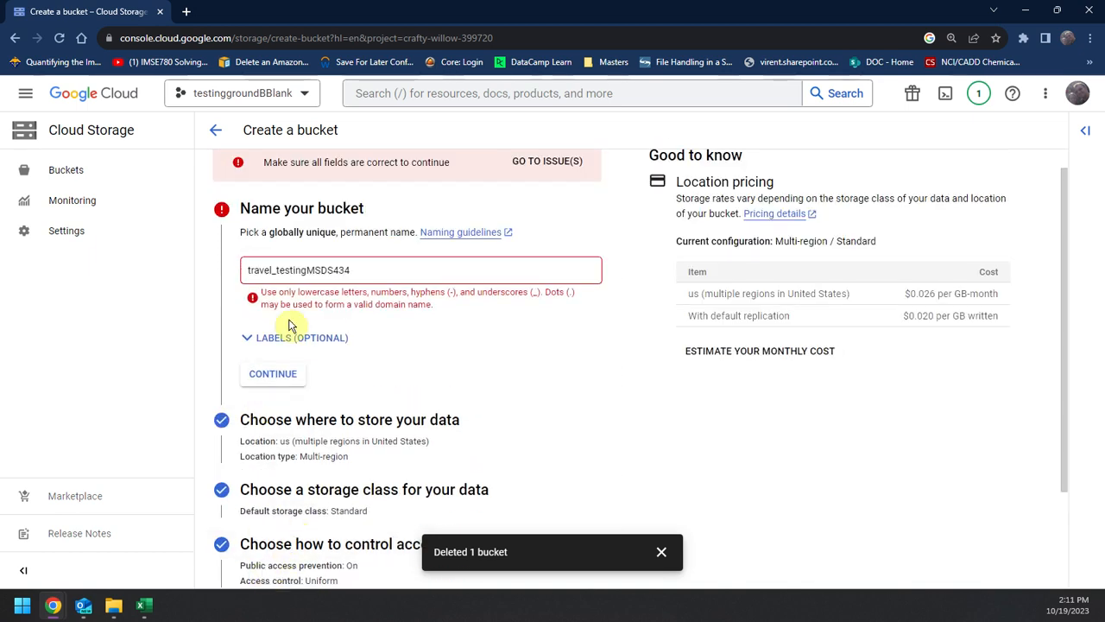
Step: Name the bucket msdstravel434 and create it with default settings and public access prevention enforced
click(284, 270)
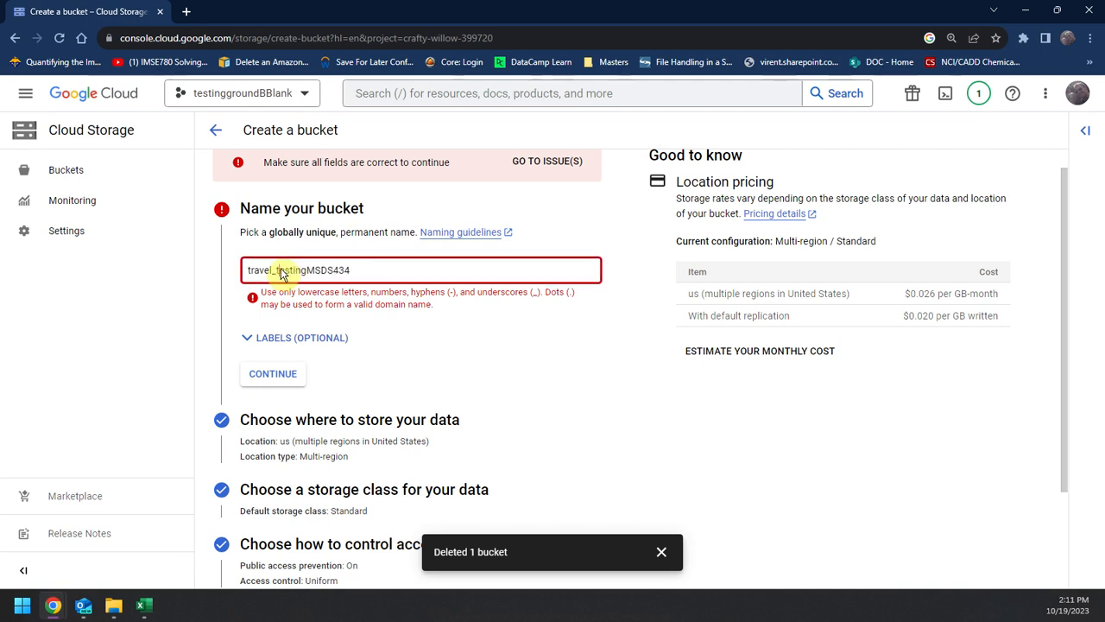
drag(357, 271, 180, 278)
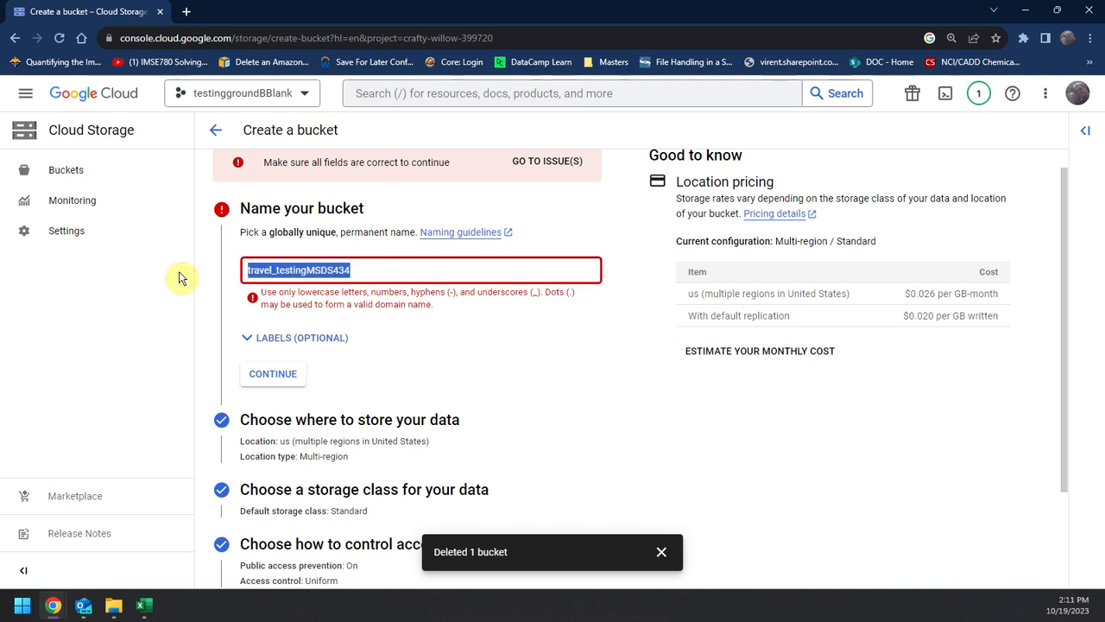
text(MSDS)
key(BackSpace)
key(BackSpace)
key(BackSpace)
key(BackSpace)
text(msdstravel434)
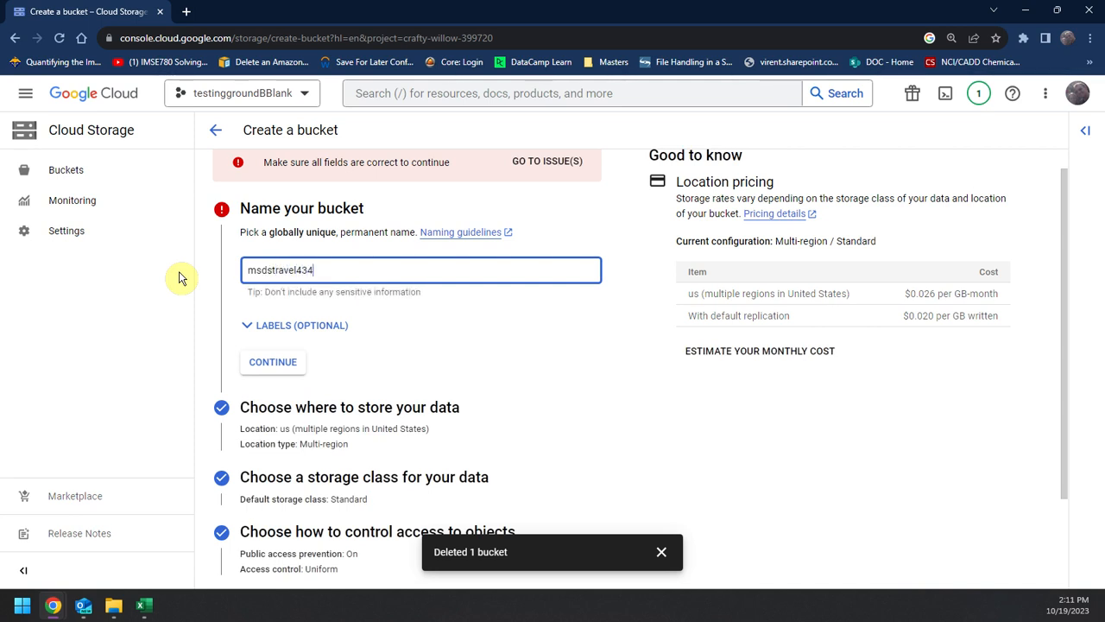
scroll(269, 355, down, 1)
scroll(294, 449, up, 1)
scroll(244, 544, down, 1)
click(240, 555)
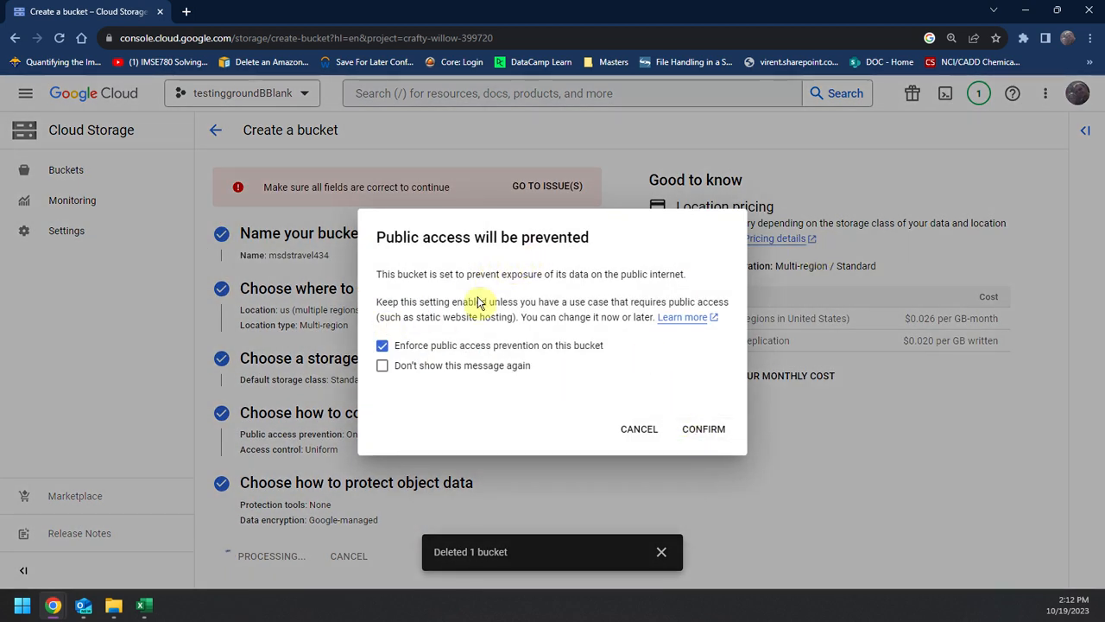
click(704, 429)
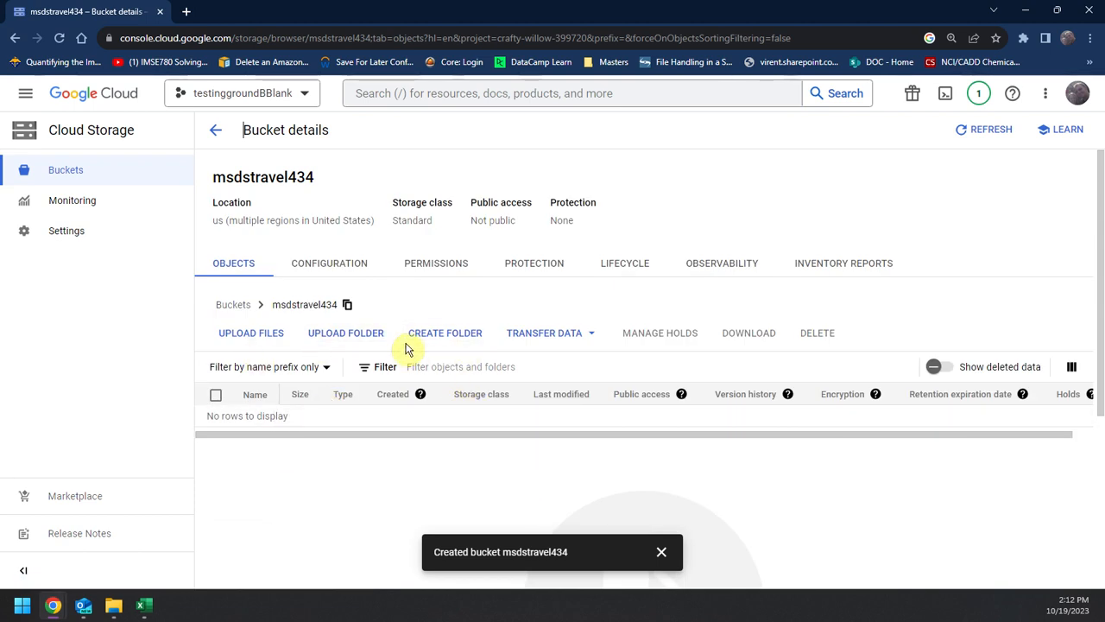
Step: Create two folders named train and test in the msdstravel434 bucket
click(467, 340)
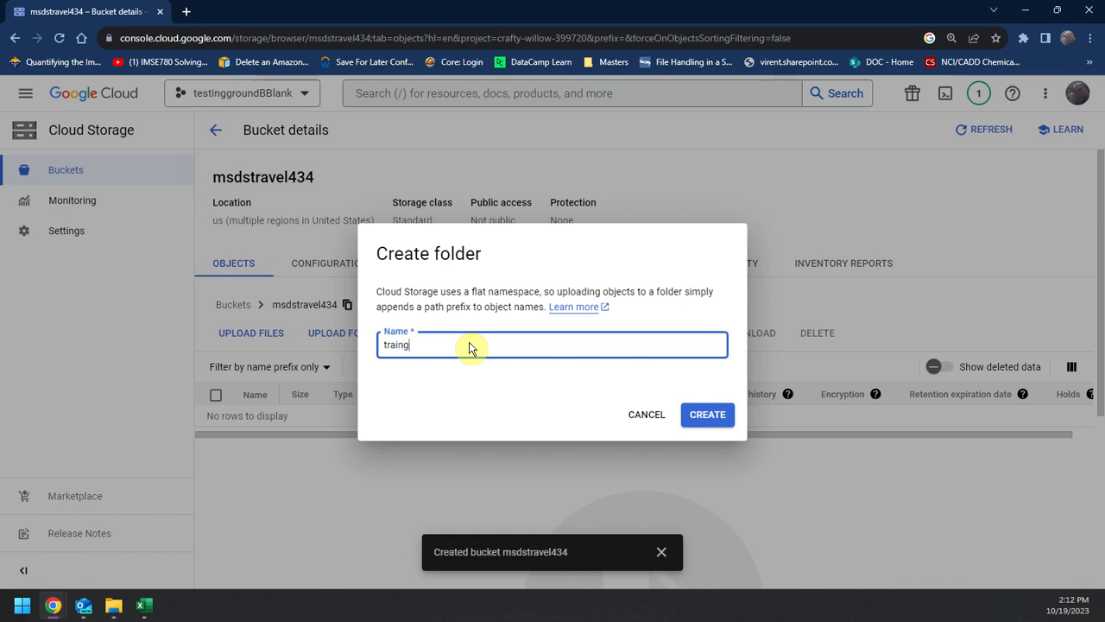
text(train)
click(700, 418)
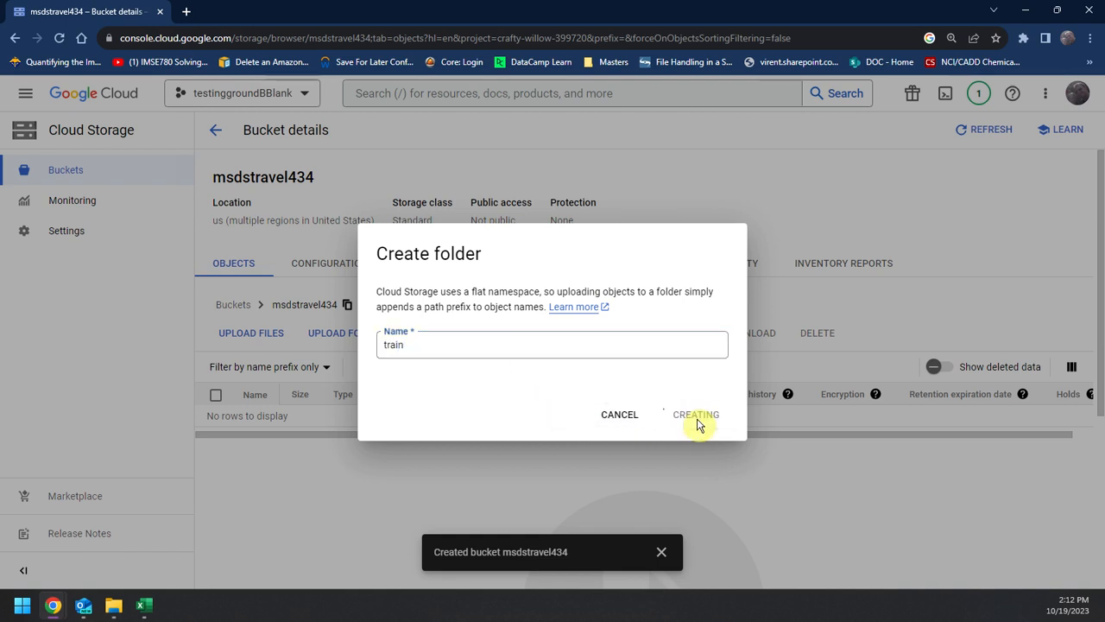
click(442, 334)
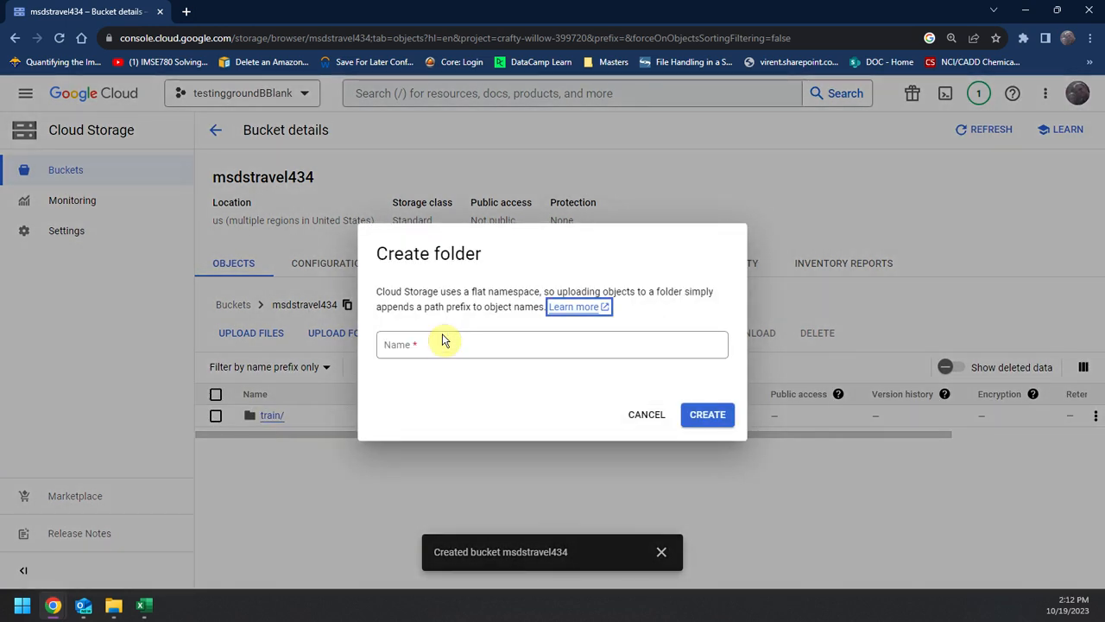
click(443, 345)
text(test)
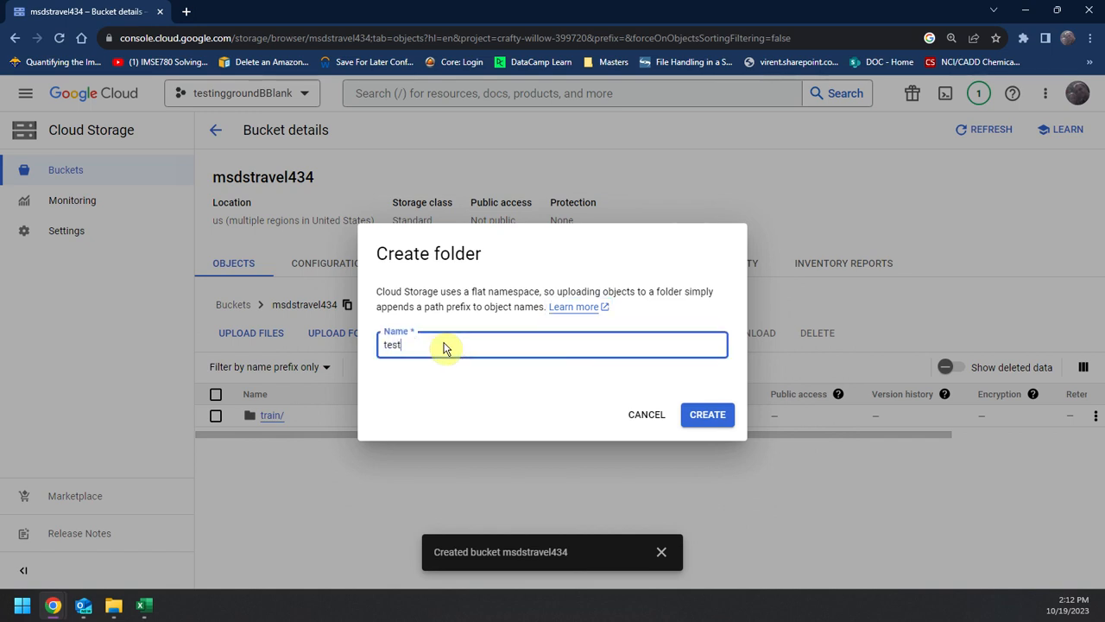
click(707, 414)
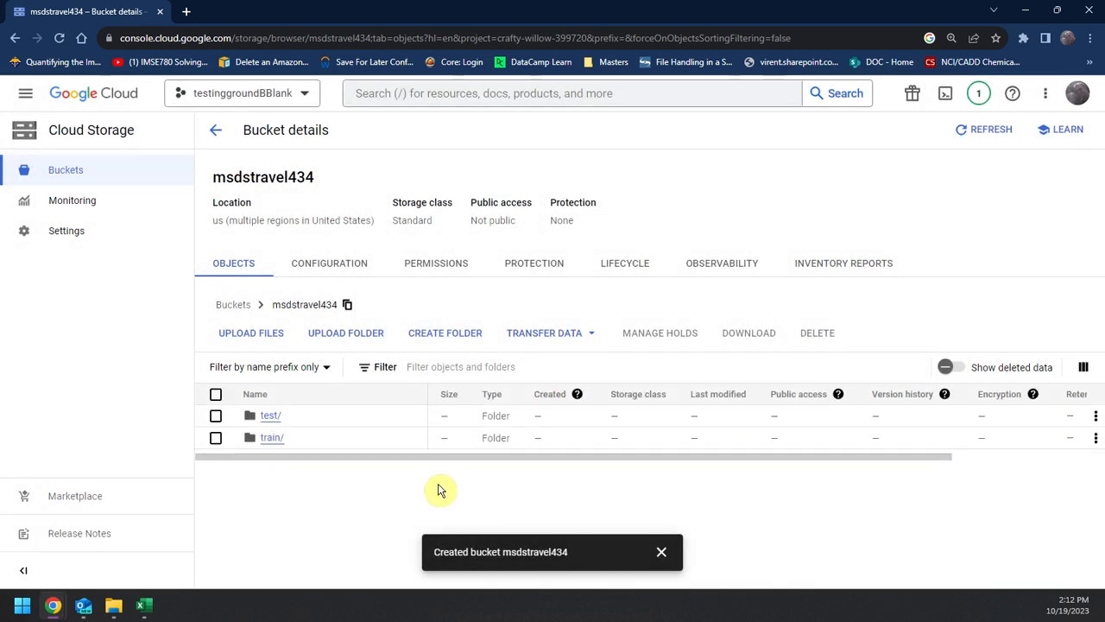
Step: Add a folder named input to the msdstravel434 bucket
click(444, 335)
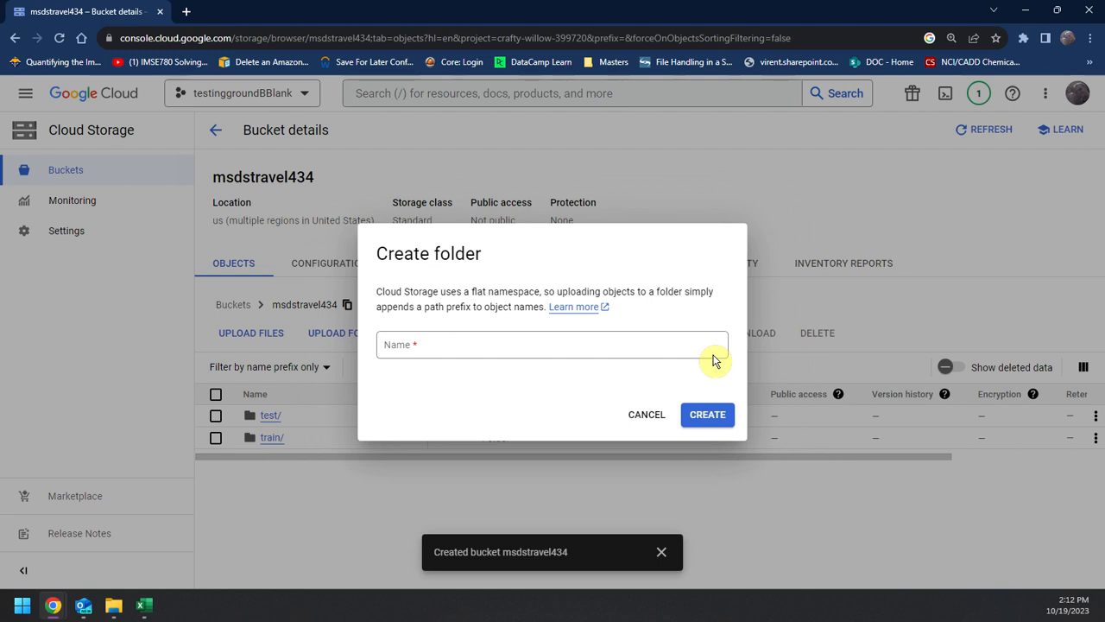
click(704, 353)
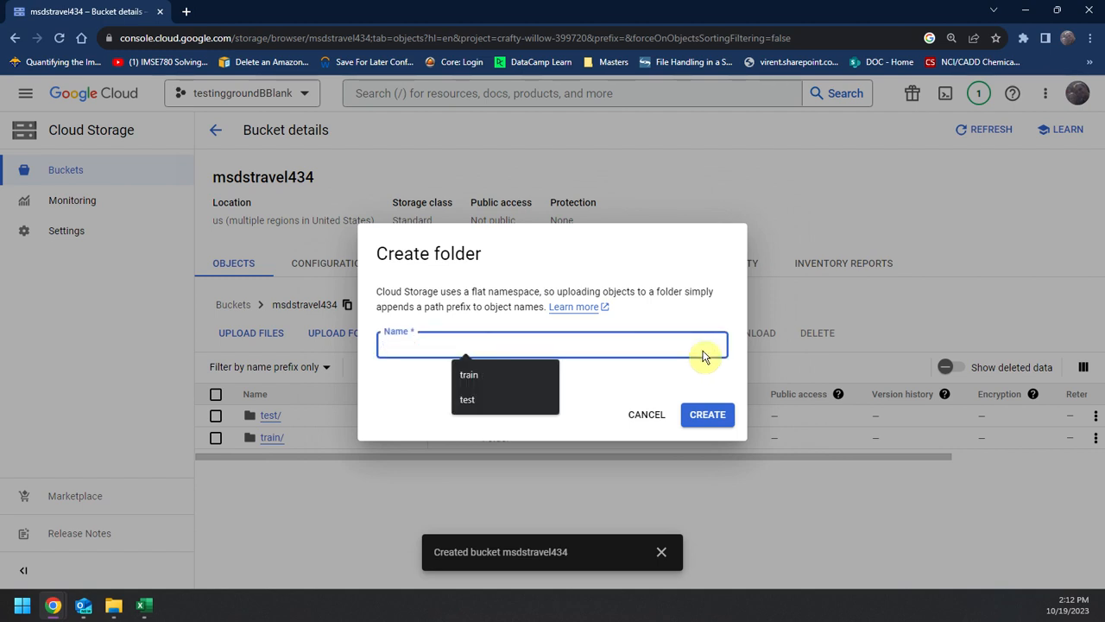
text(input)
click(713, 413)
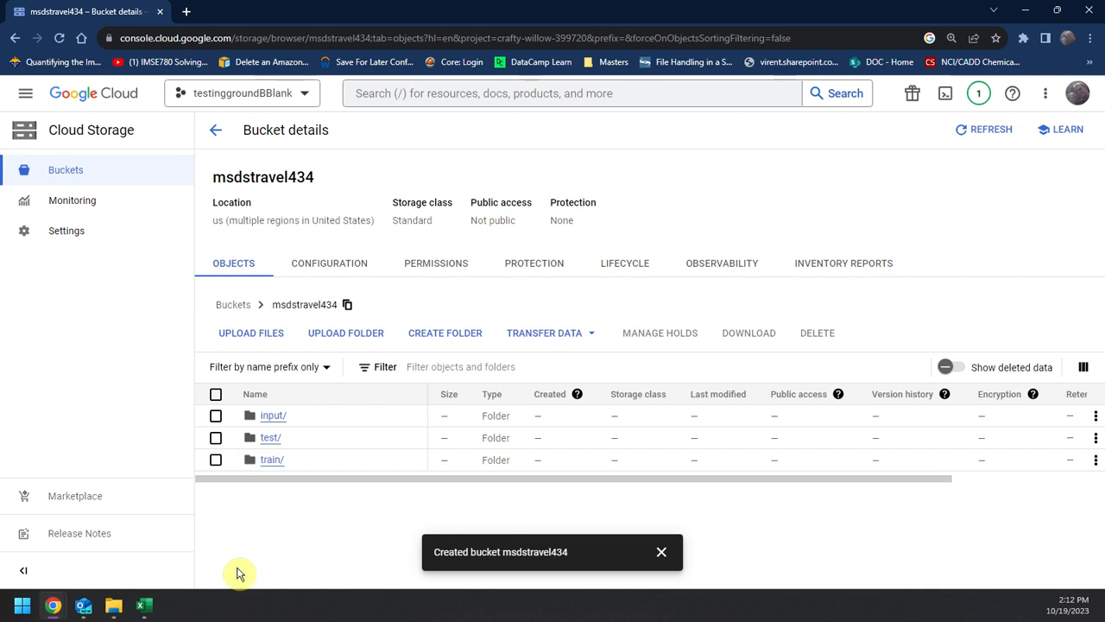
Step: Locate inputs.csv in the travel folder in File Explorer, and examine its columns in Excel
click(114, 605)
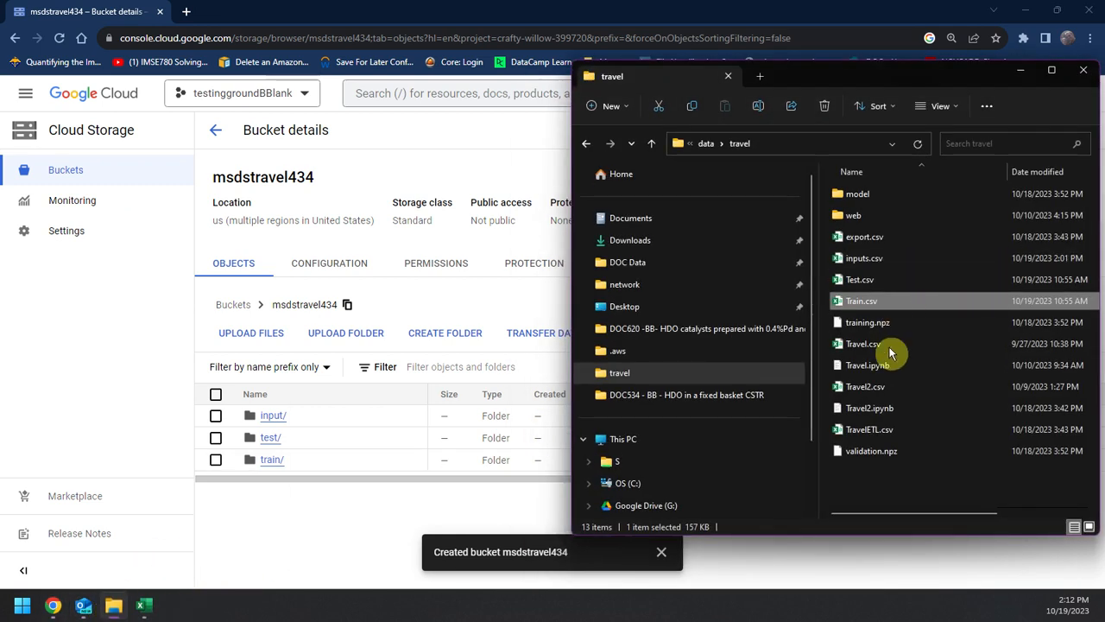
click(879, 268)
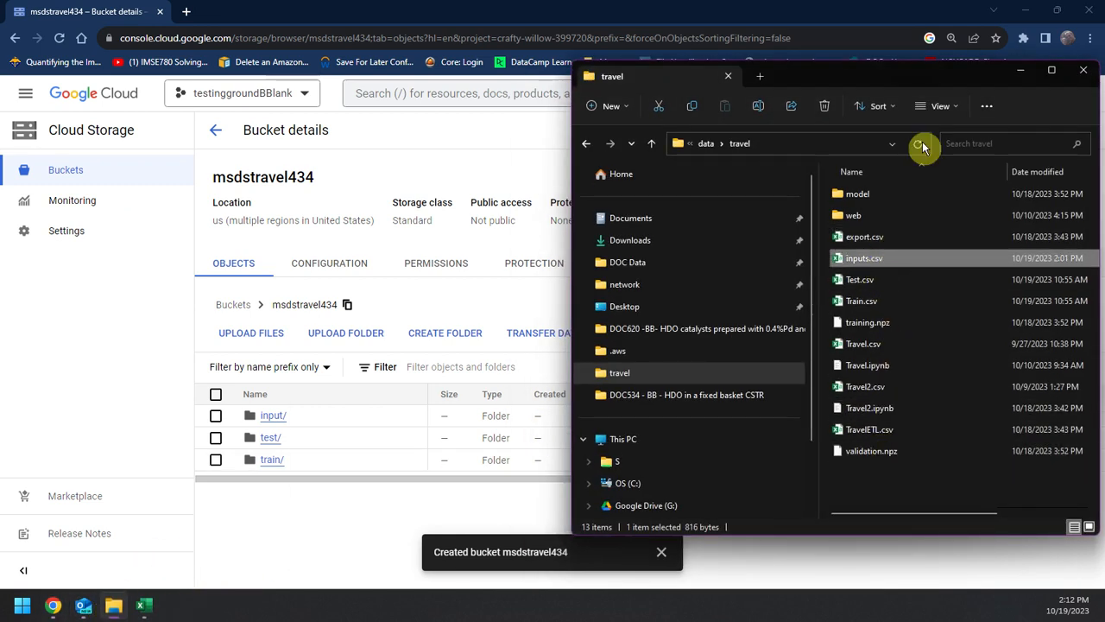
click(1022, 71)
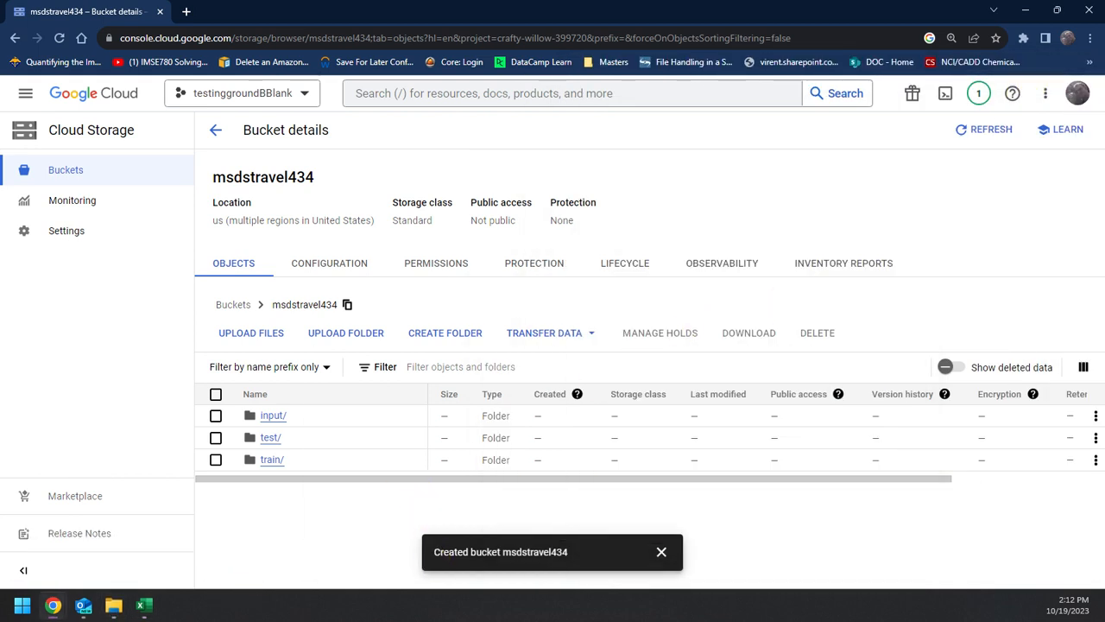
click(144, 605)
click(173, 366)
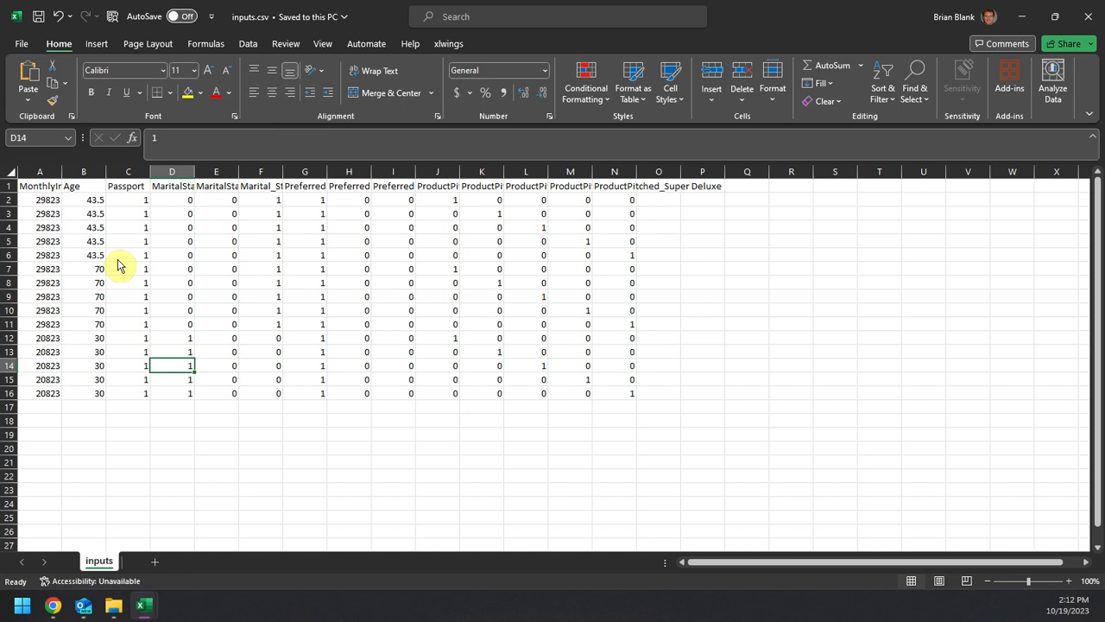
drag(49, 176, 807, 197)
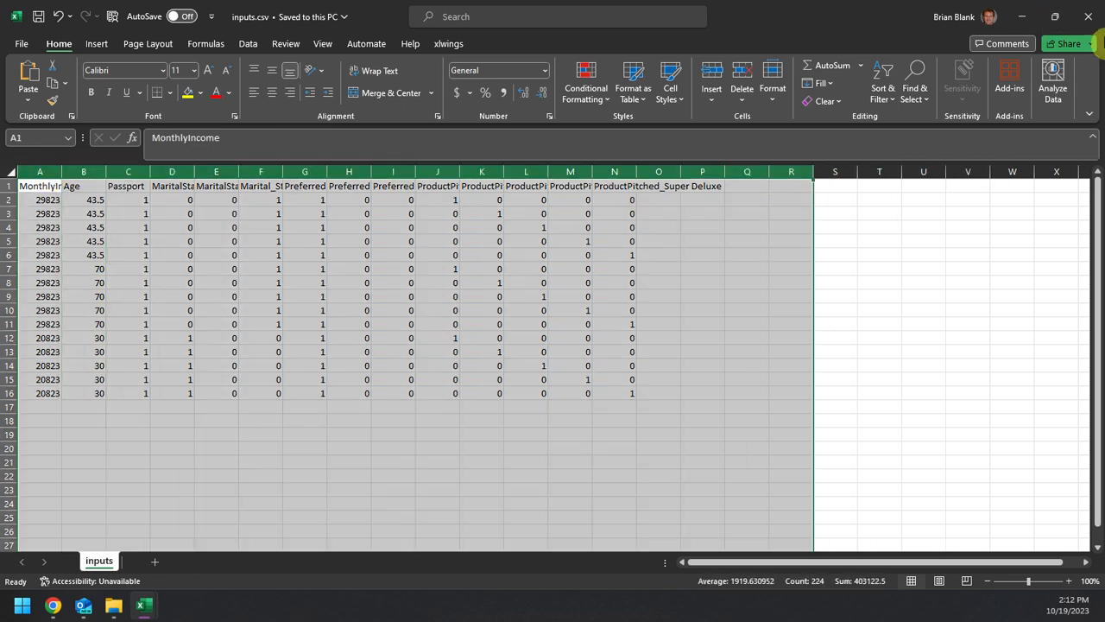
Step: Close inputs.csv in Excel, put the Train.csv workbook away, and switch back to the msdstravel434 bucket in Chrome
click(1086, 16)
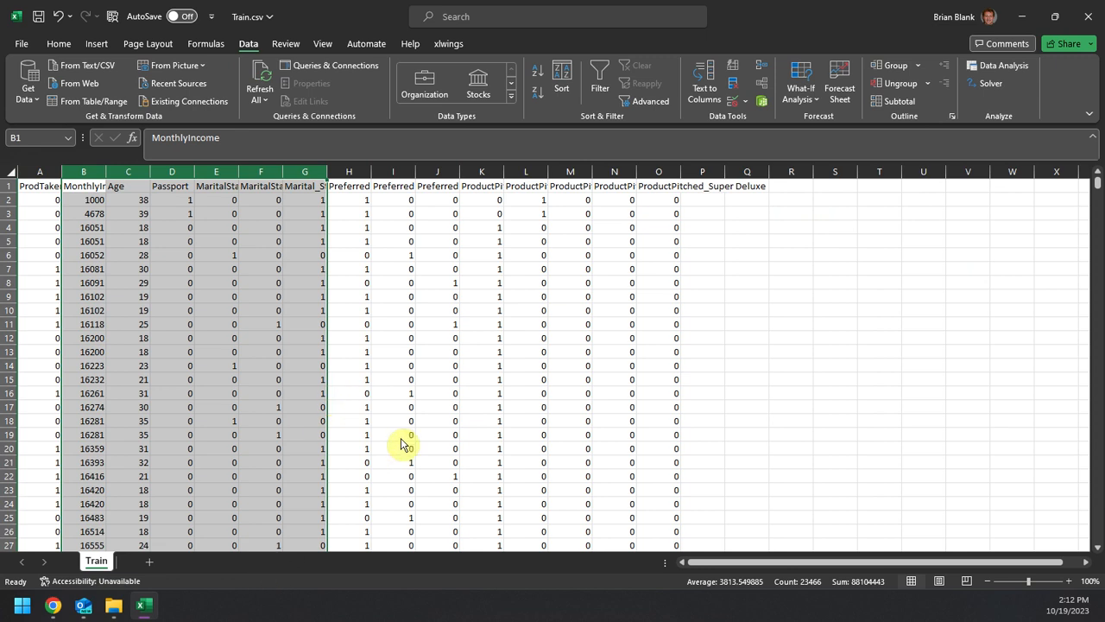
click(431, 449)
click(1021, 16)
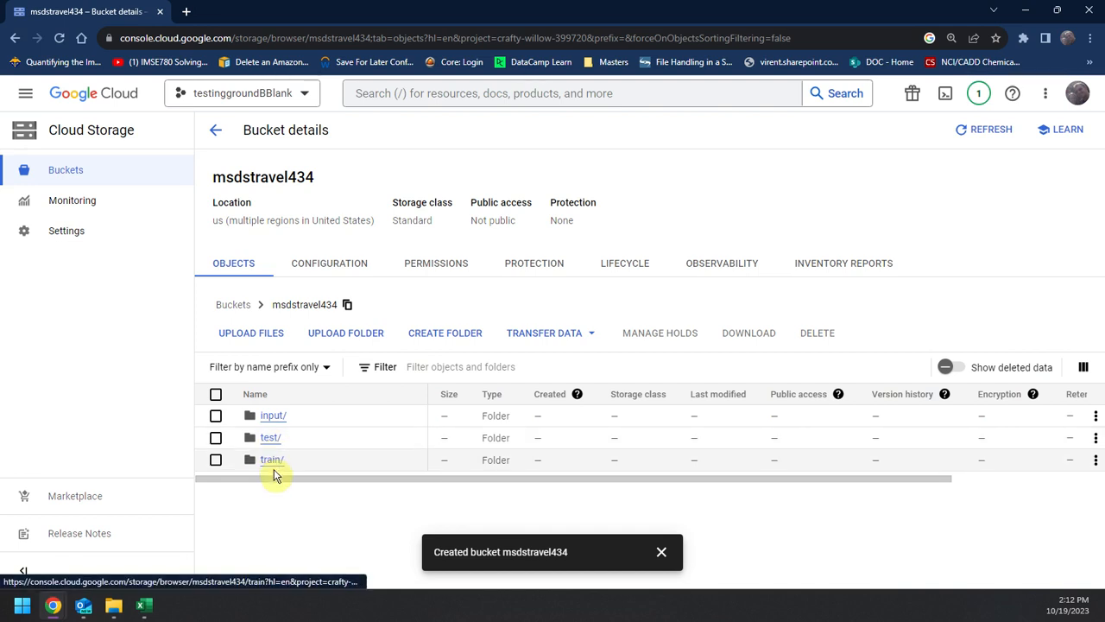
Step: Upload Train.csv from the local travel folder into the bucket's train folder
click(275, 464)
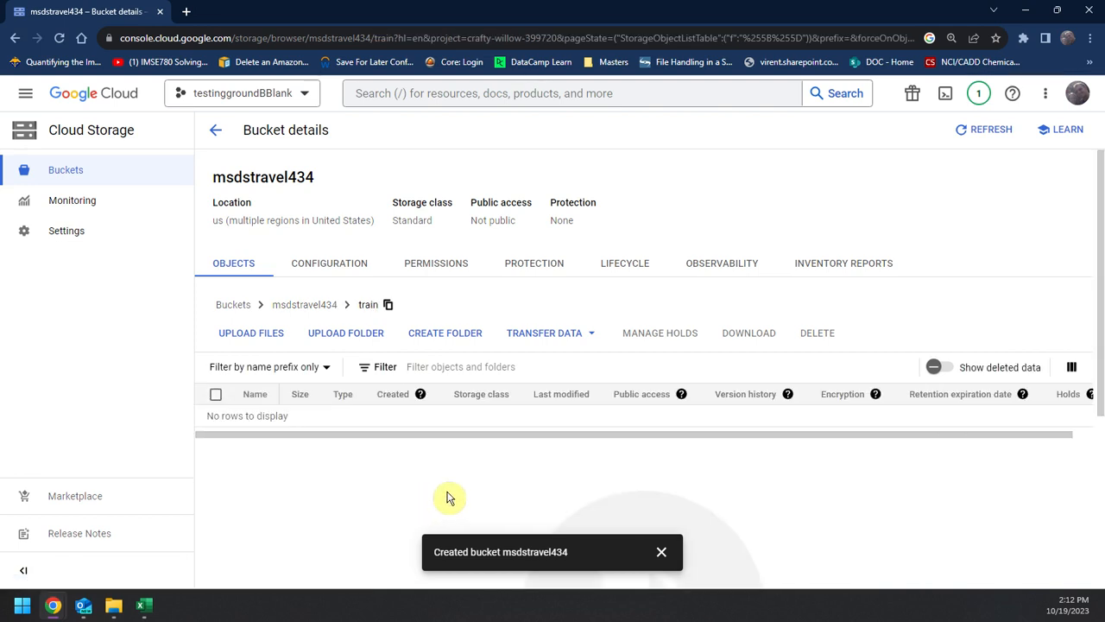
click(257, 338)
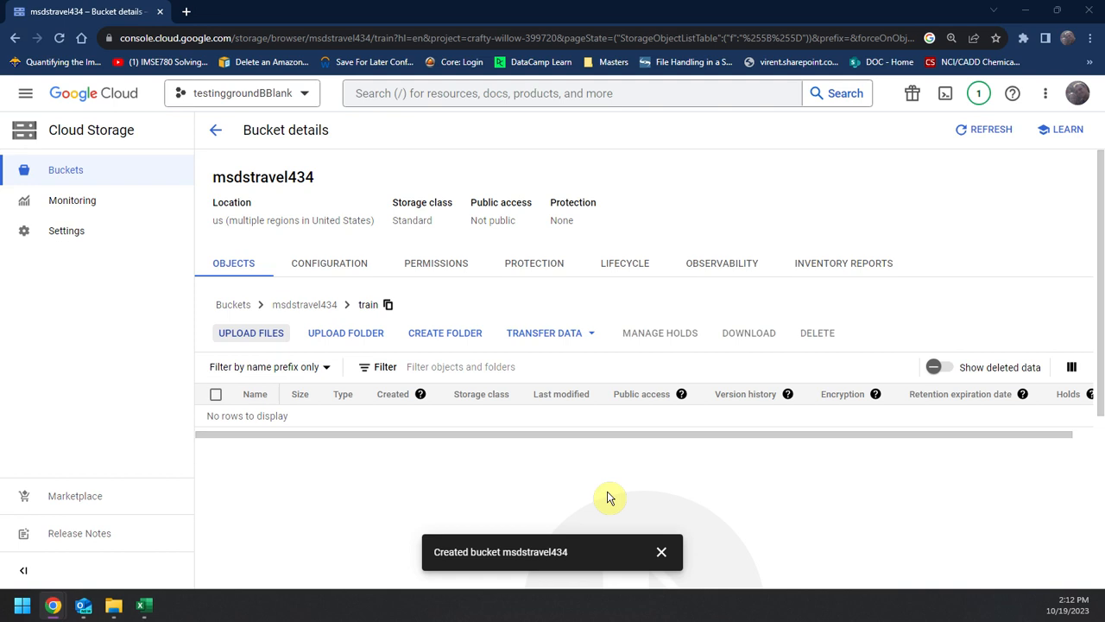
click(149, 219)
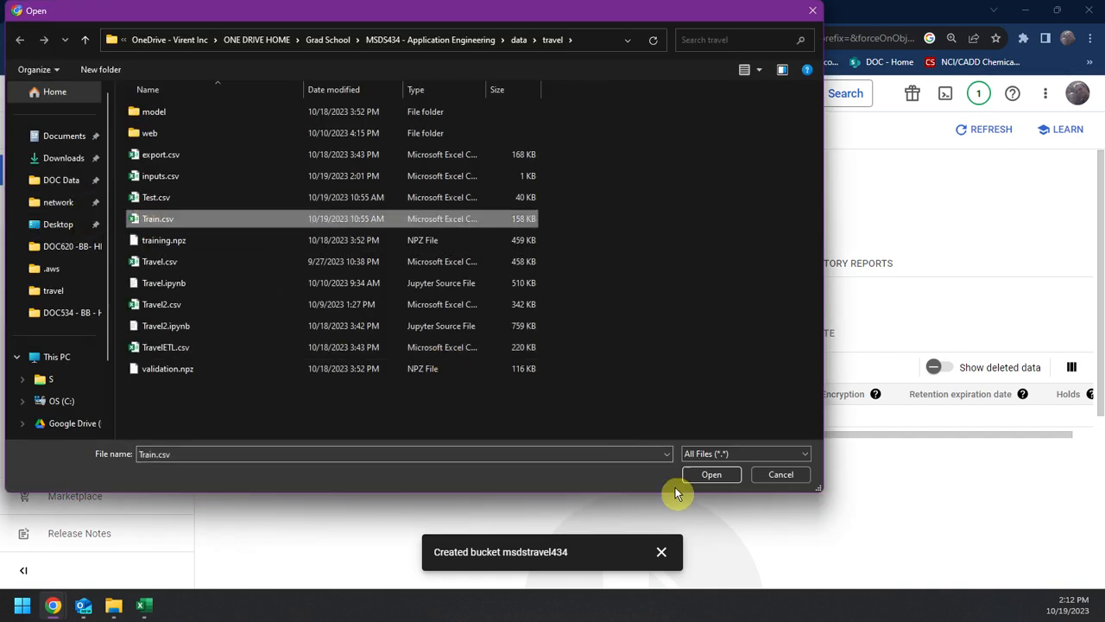
click(701, 475)
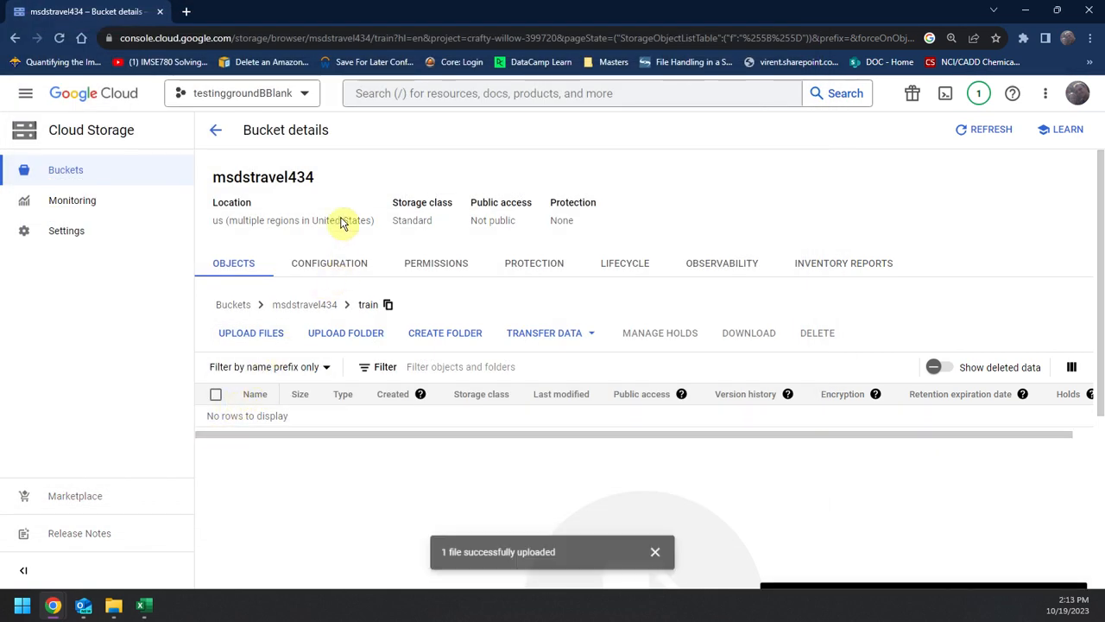
Step: Upload Test.csv from the local travel folder into the bucket's test folder
click(281, 310)
click(270, 440)
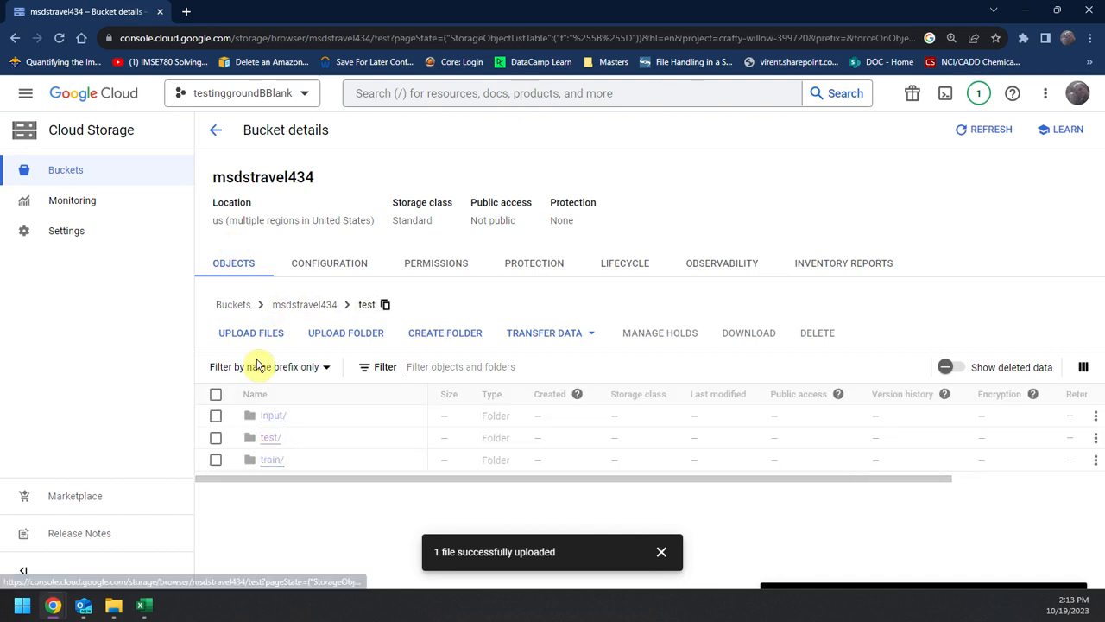
click(251, 334)
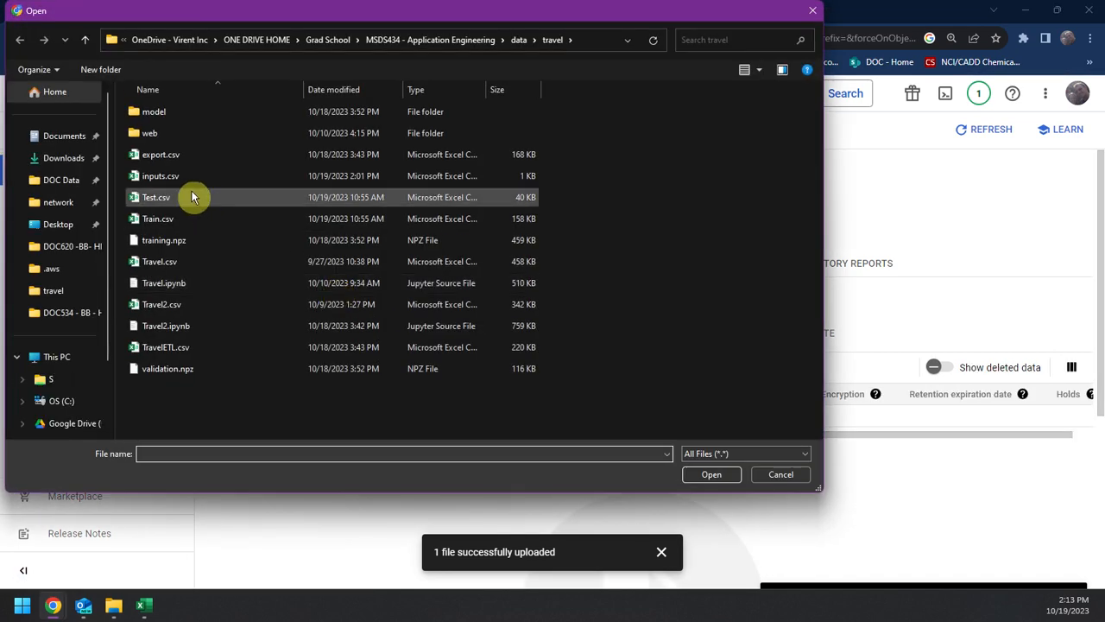
click(710, 474)
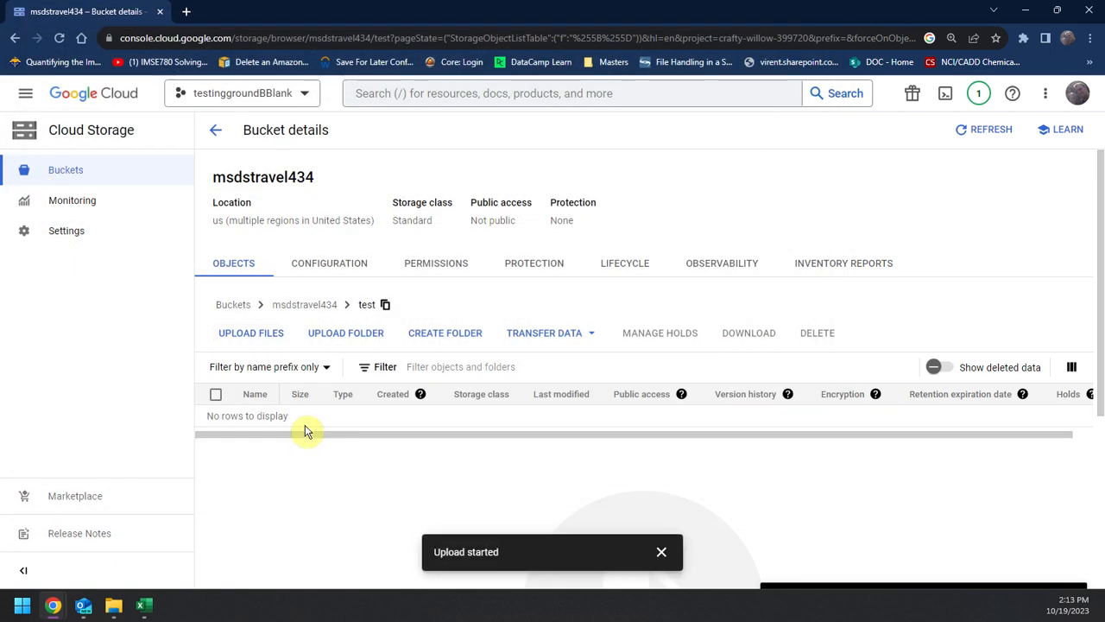
Step: Upload inputs.csv from the local travel folder into the bucket's input folder
click(309, 305)
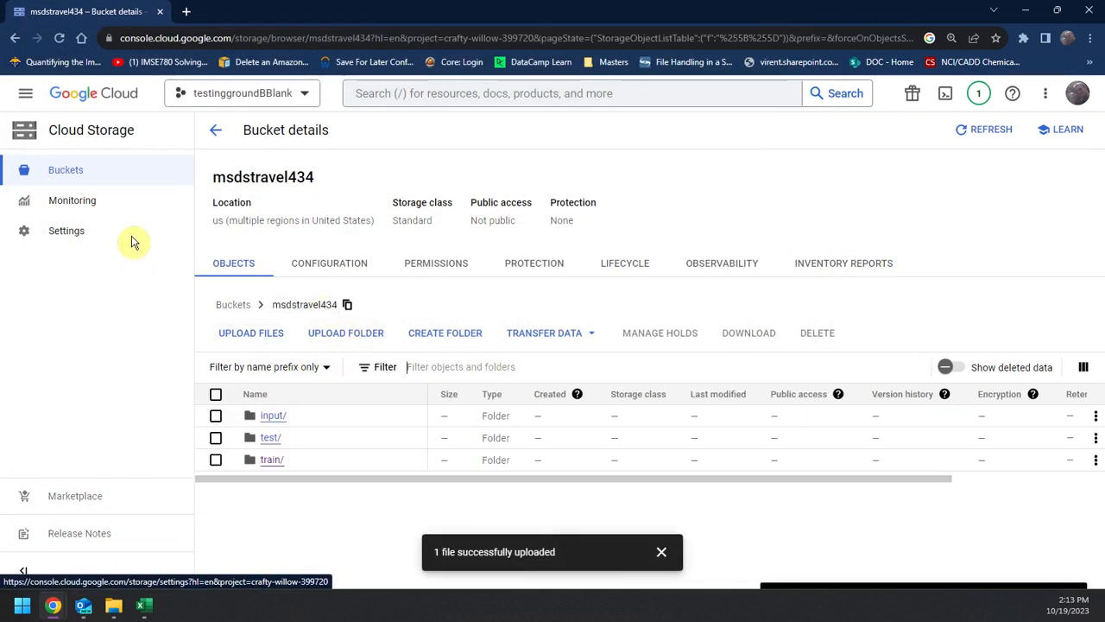
click(274, 417)
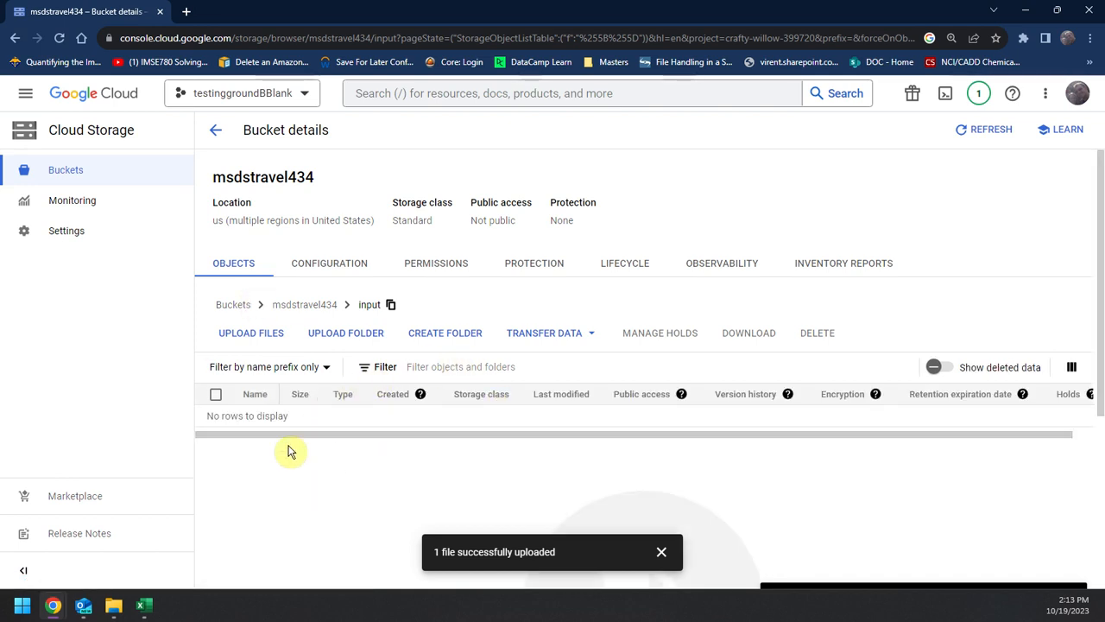
click(248, 334)
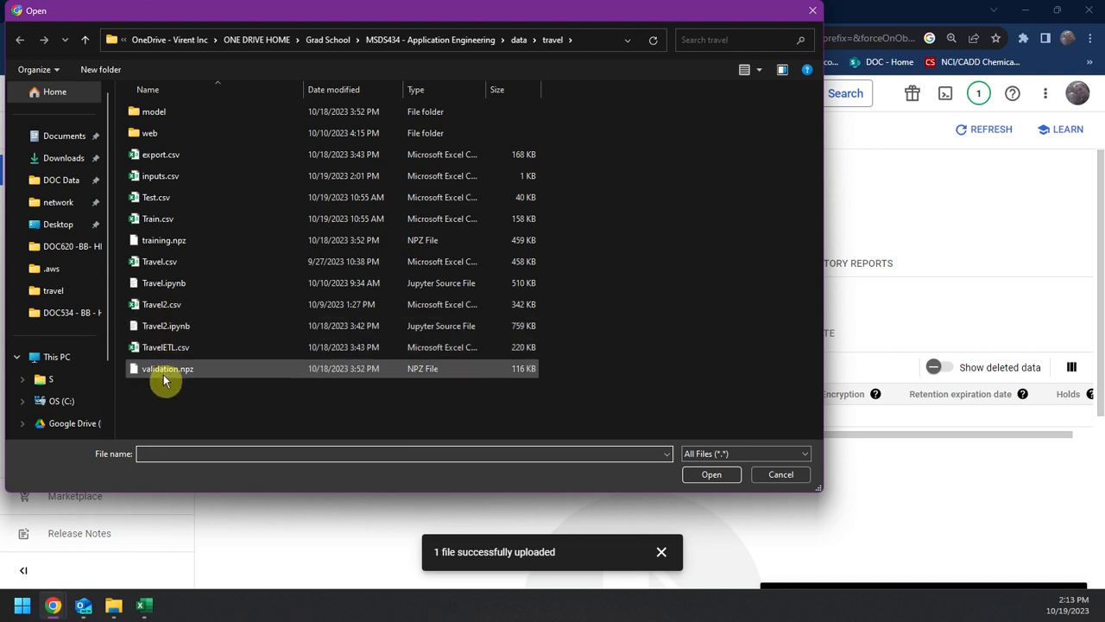
click(158, 177)
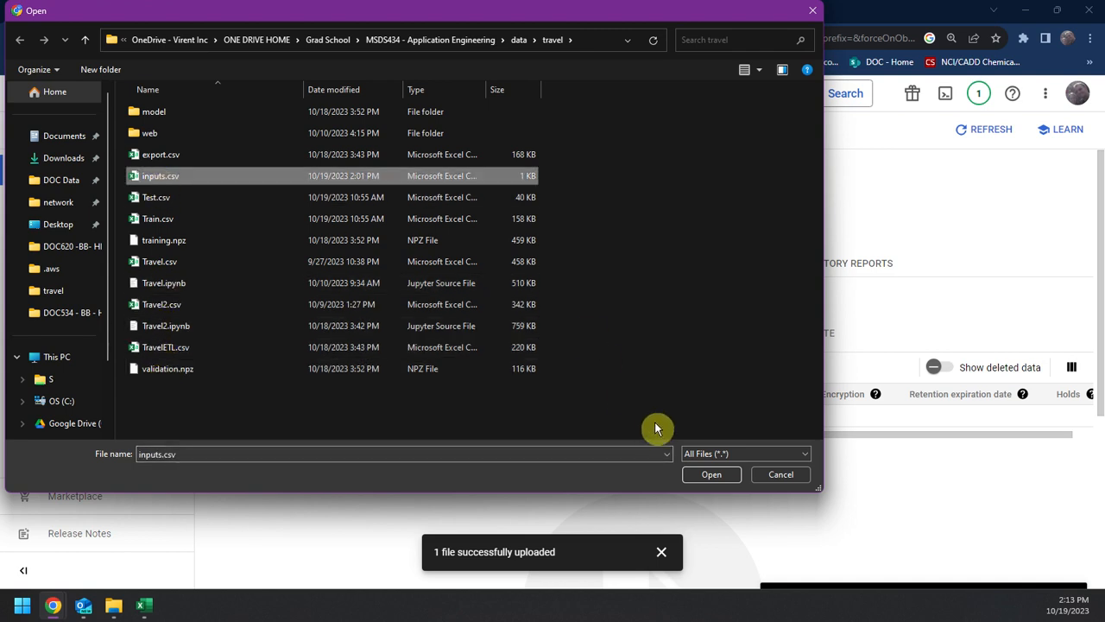
click(706, 474)
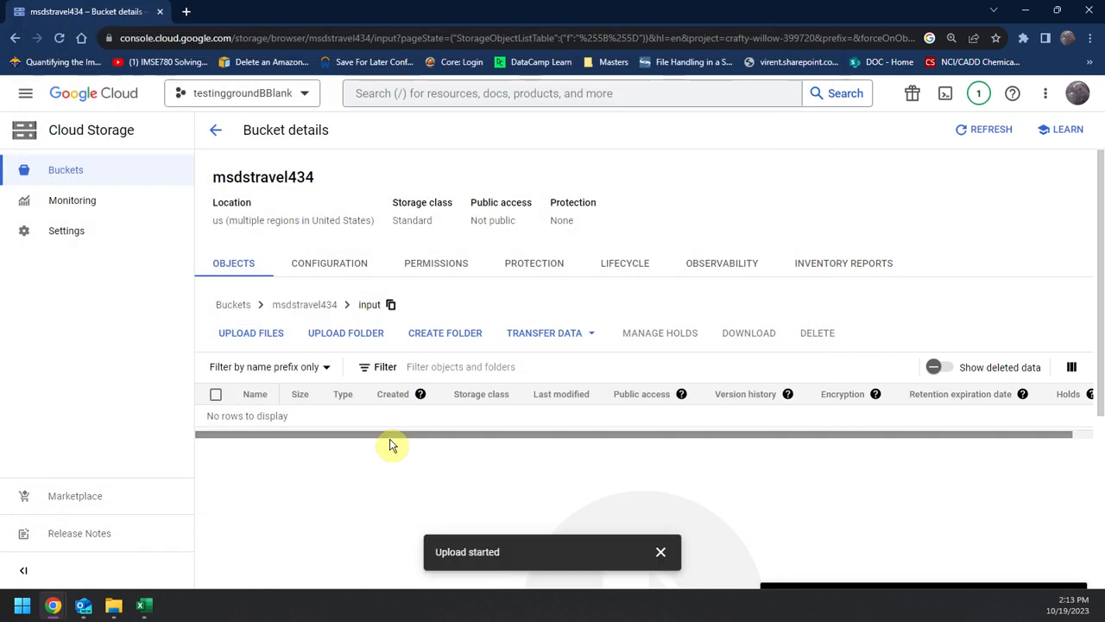
Step: Check the contents of the train, test and input folders in msdstravel434, refreshing any outdated file listing
click(287, 309)
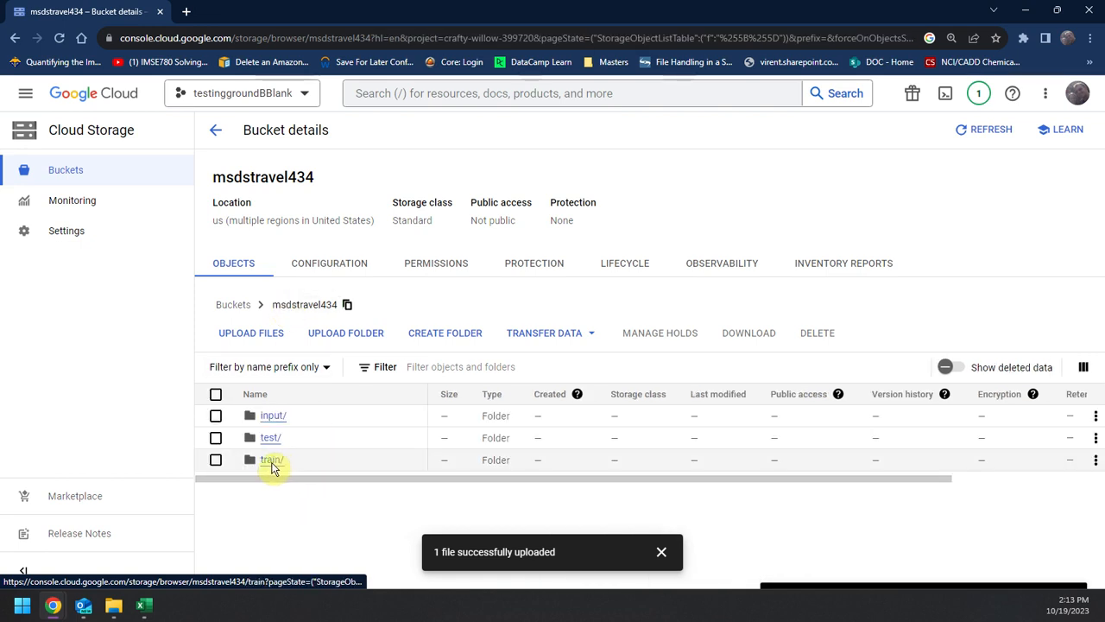
click(271, 460)
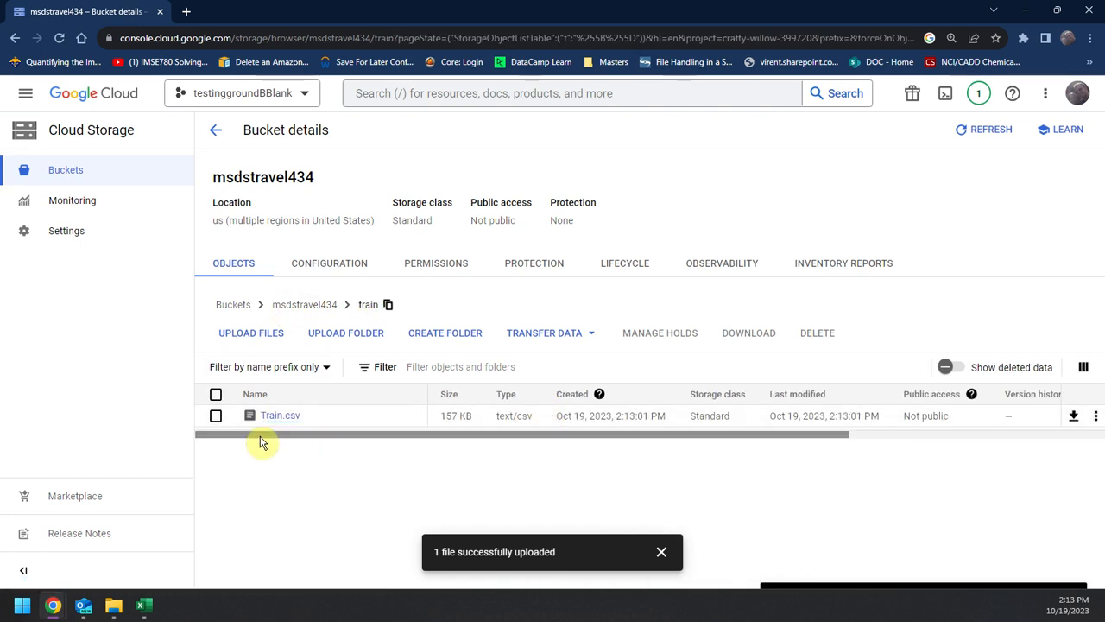
click(281, 304)
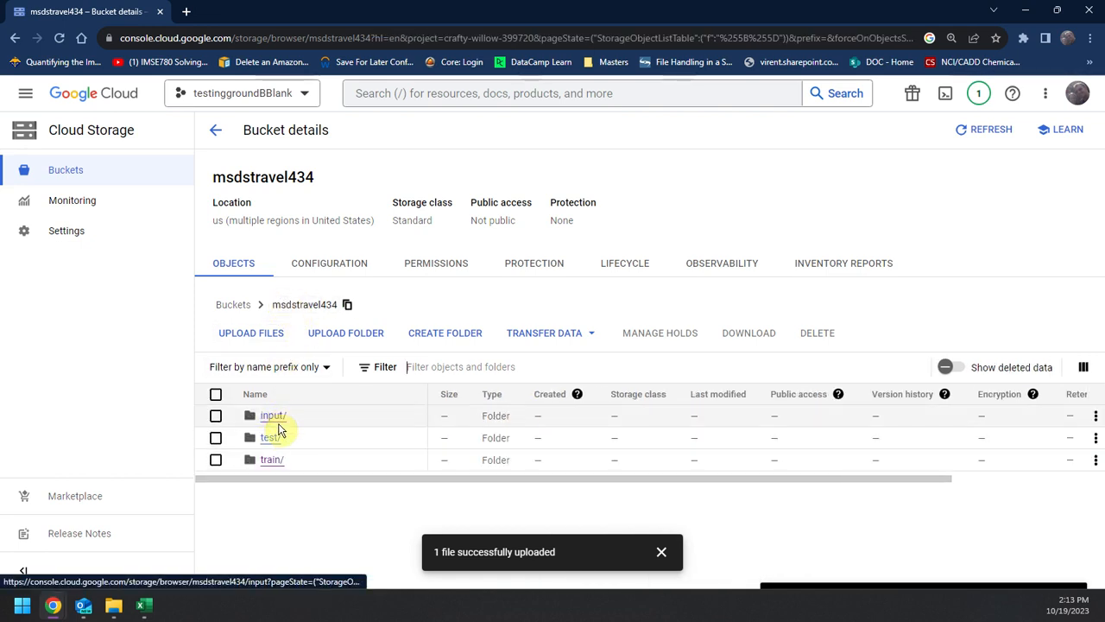
click(269, 437)
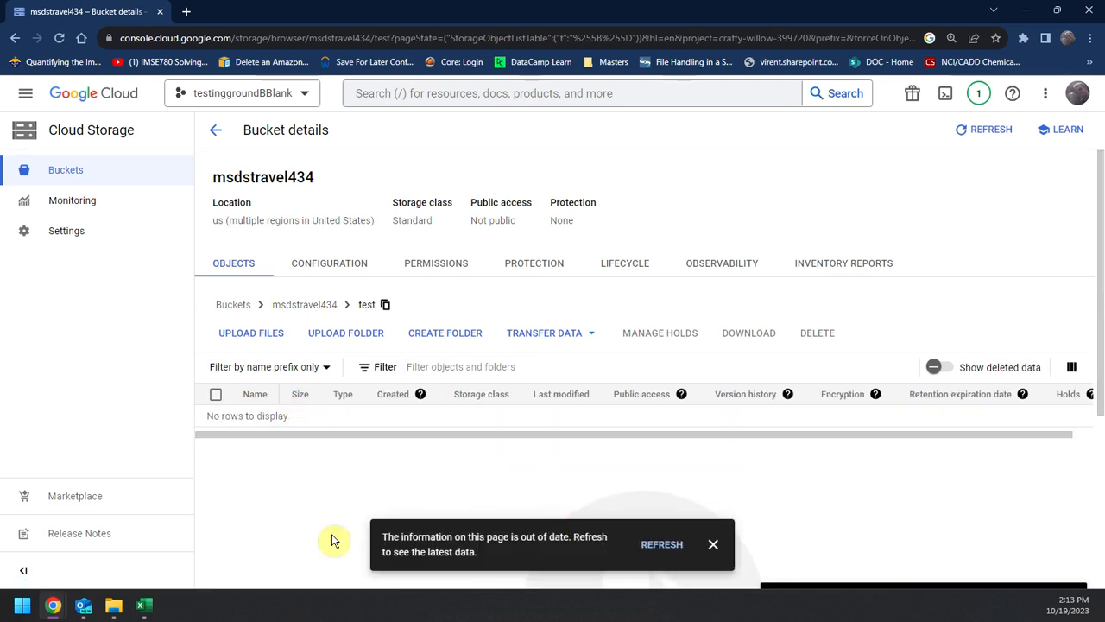
click(658, 544)
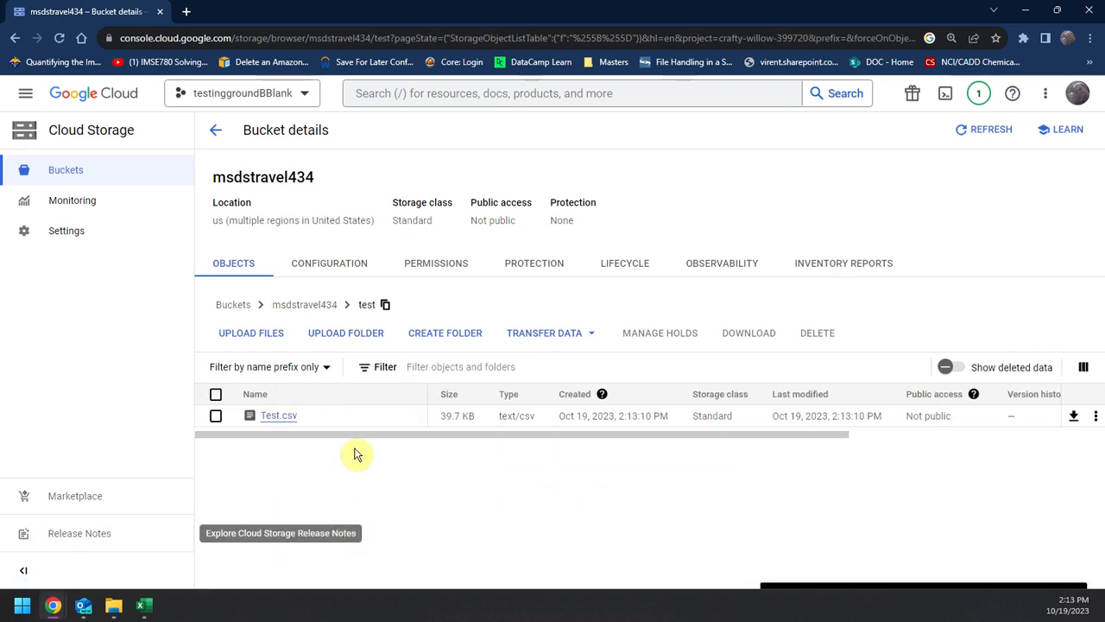
click(296, 307)
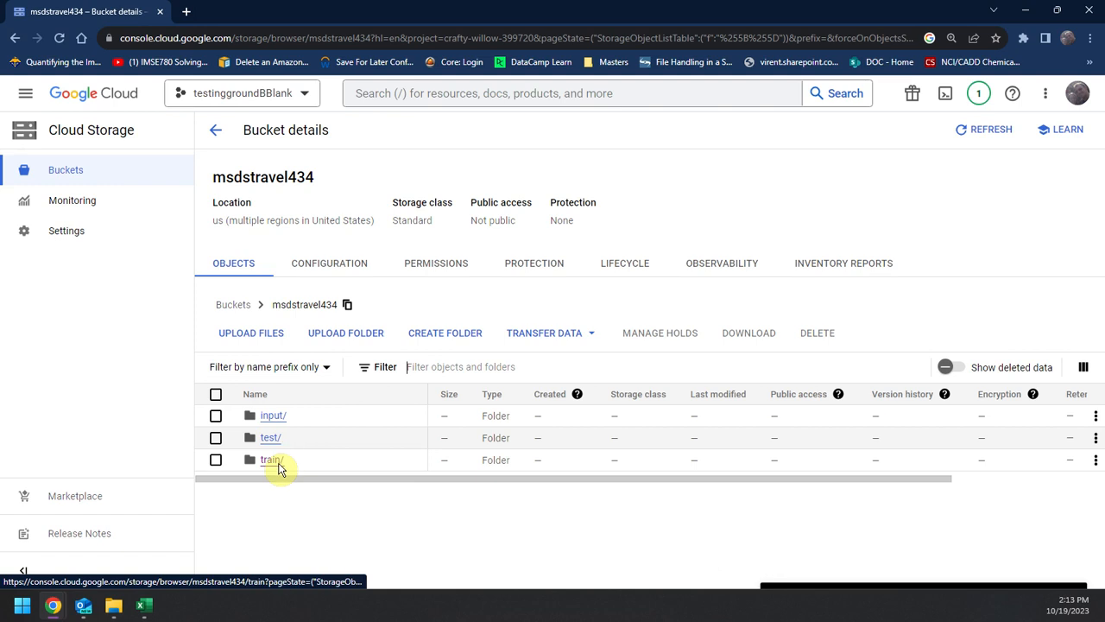
click(267, 417)
click(665, 547)
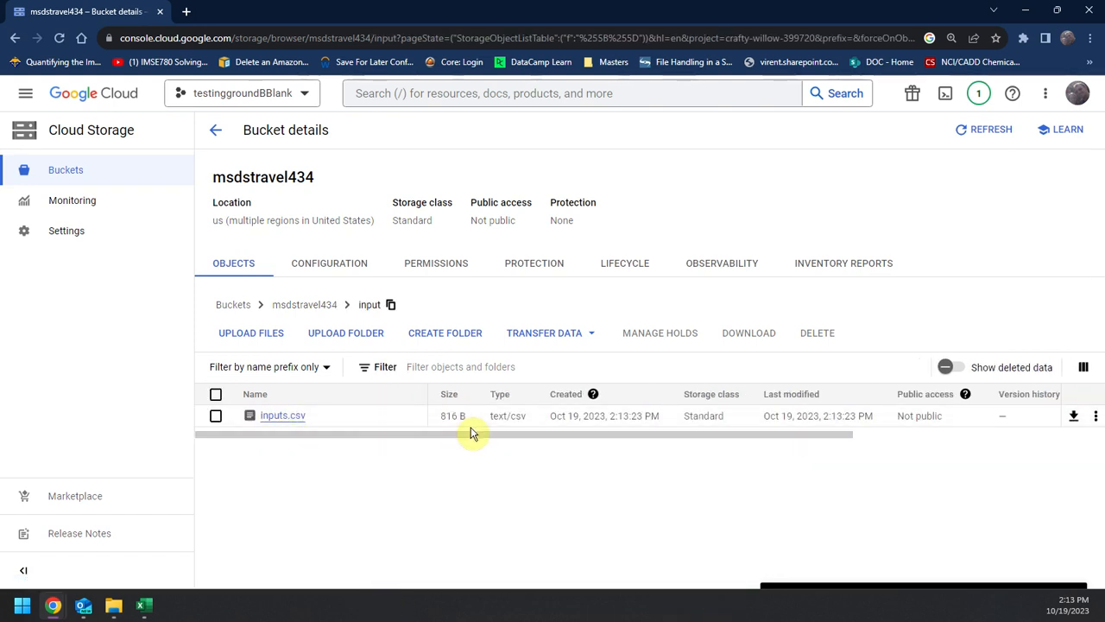
Step: Search Google Cloud for "big" and open BigQuery
click(415, 102)
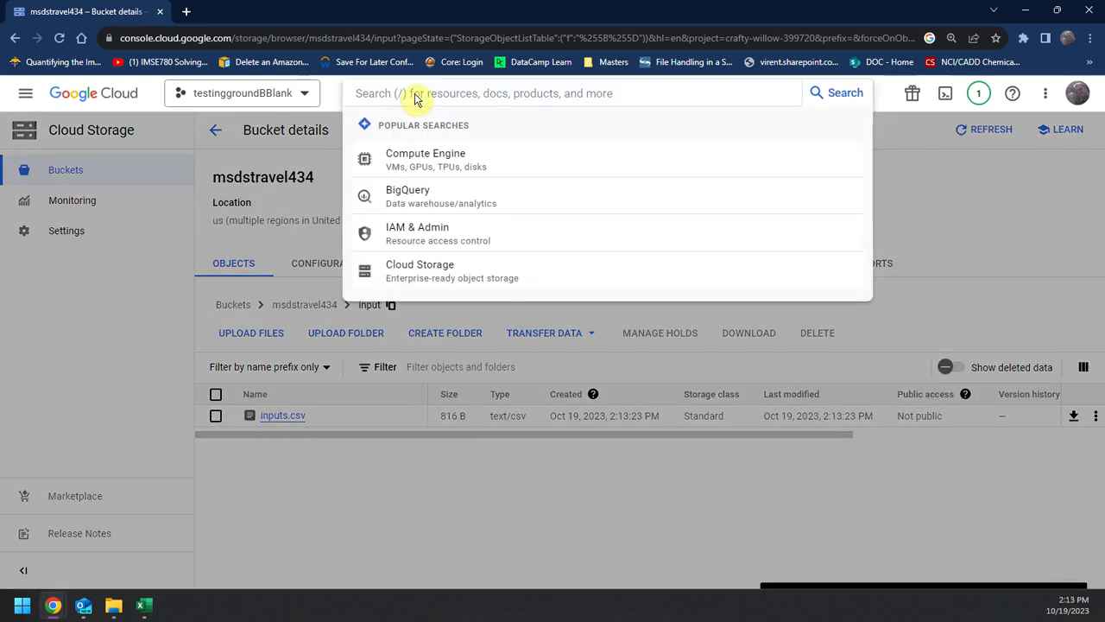
text(big)
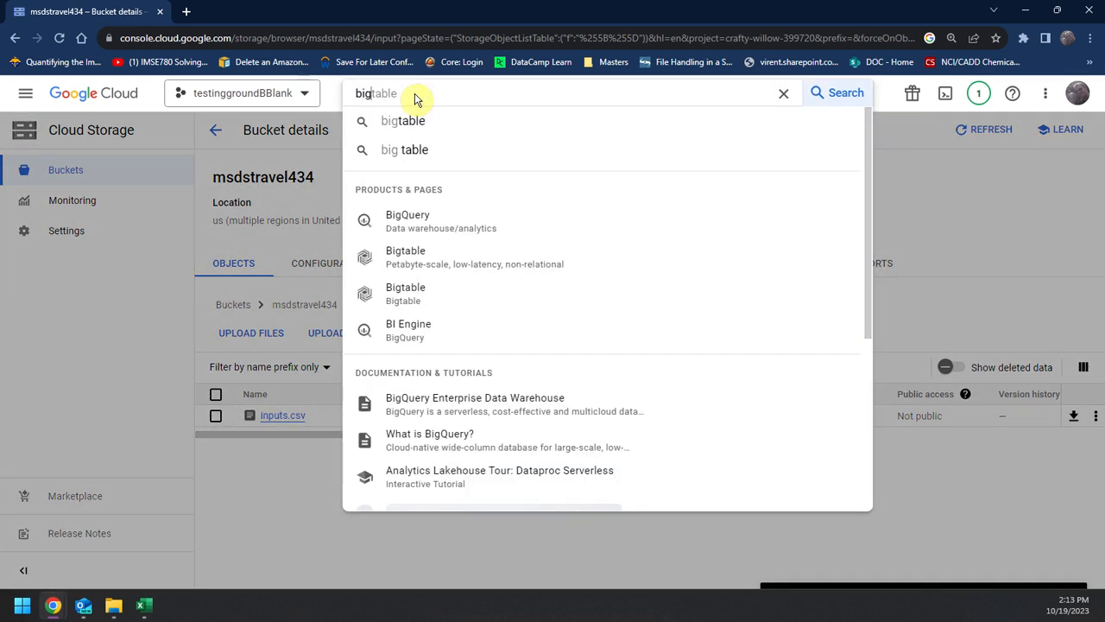
click(419, 223)
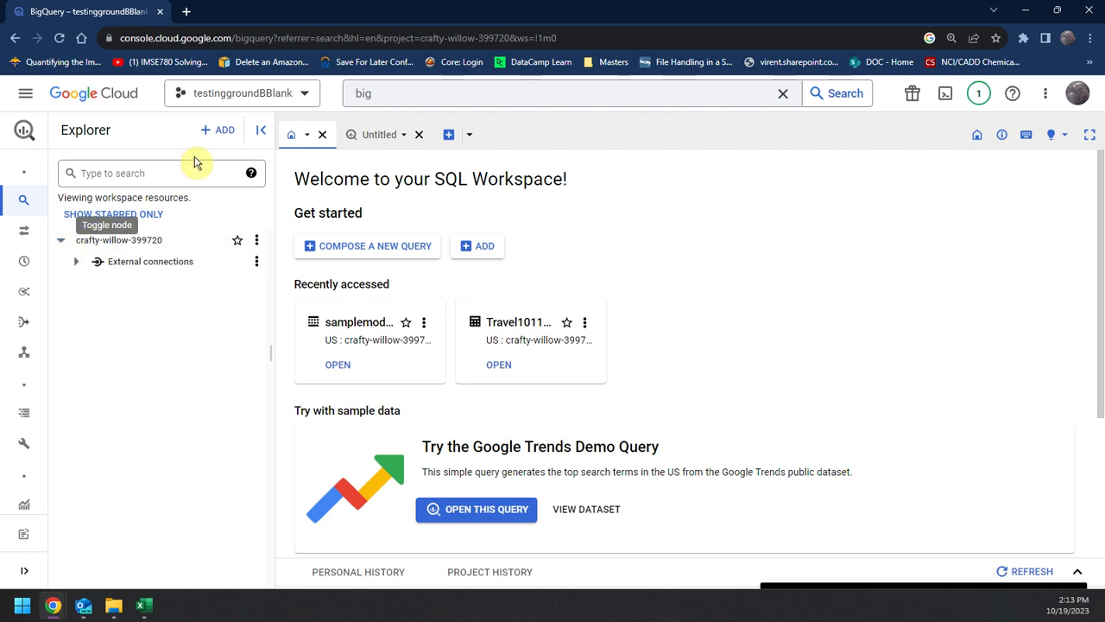
Step: Start a new table from Google Cloud Storage and choose msdstravel434/train/Train.csv as its source file
click(212, 132)
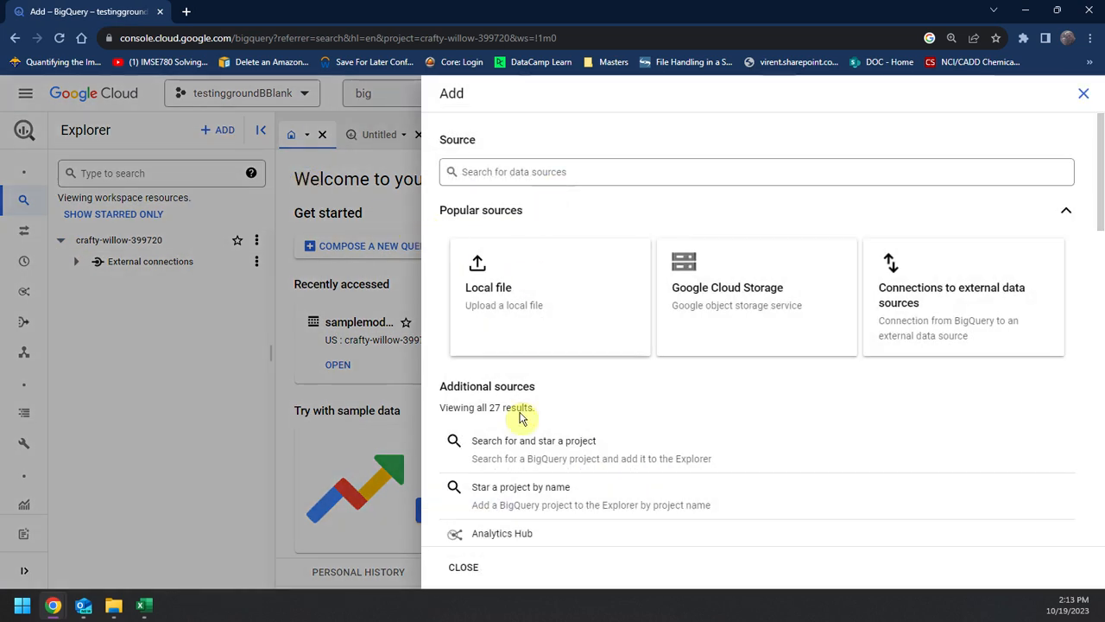
click(756, 299)
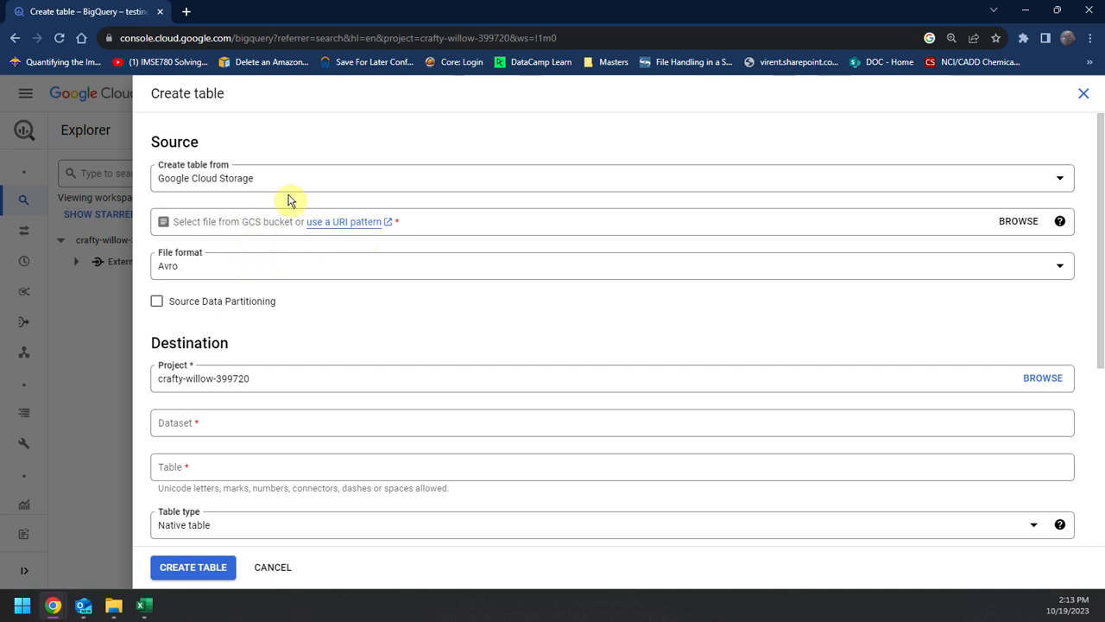
click(1059, 221)
click(1043, 253)
click(1017, 221)
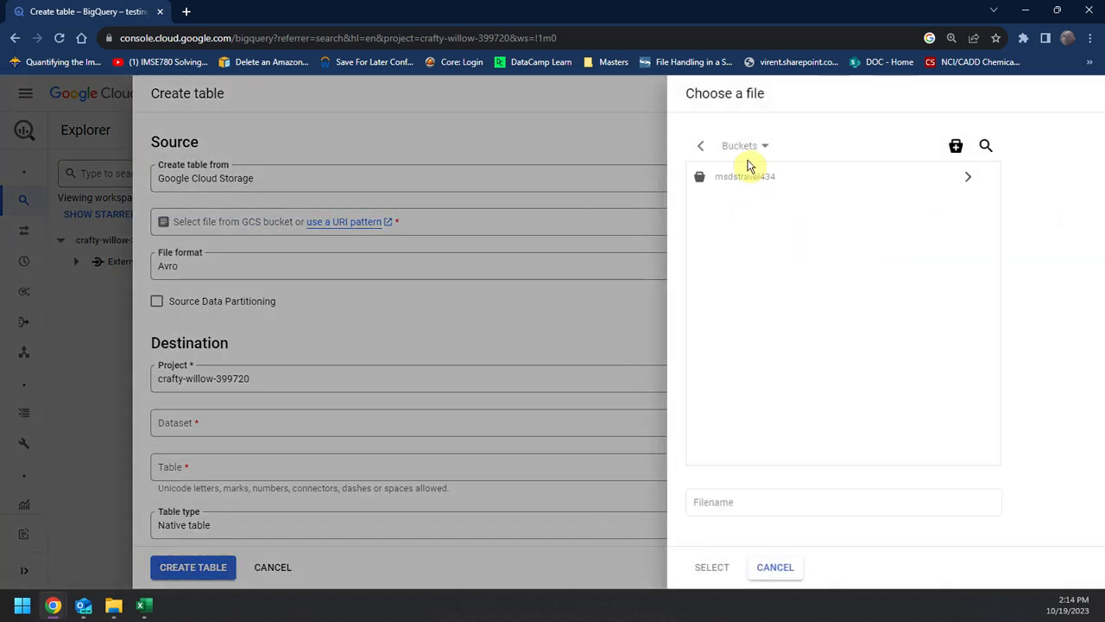
click(965, 178)
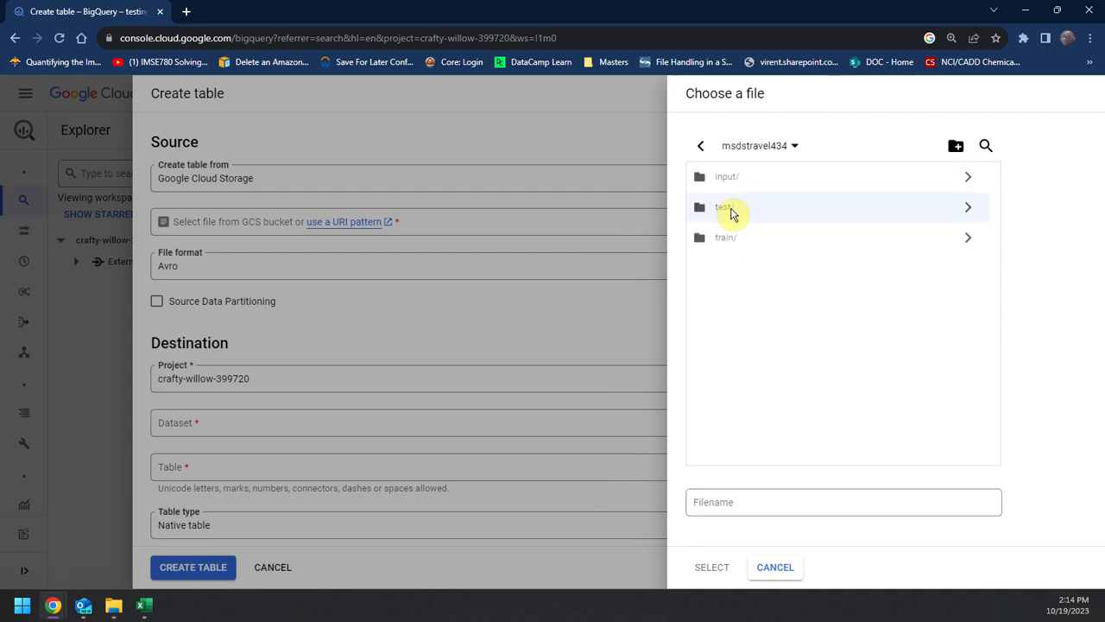
click(958, 235)
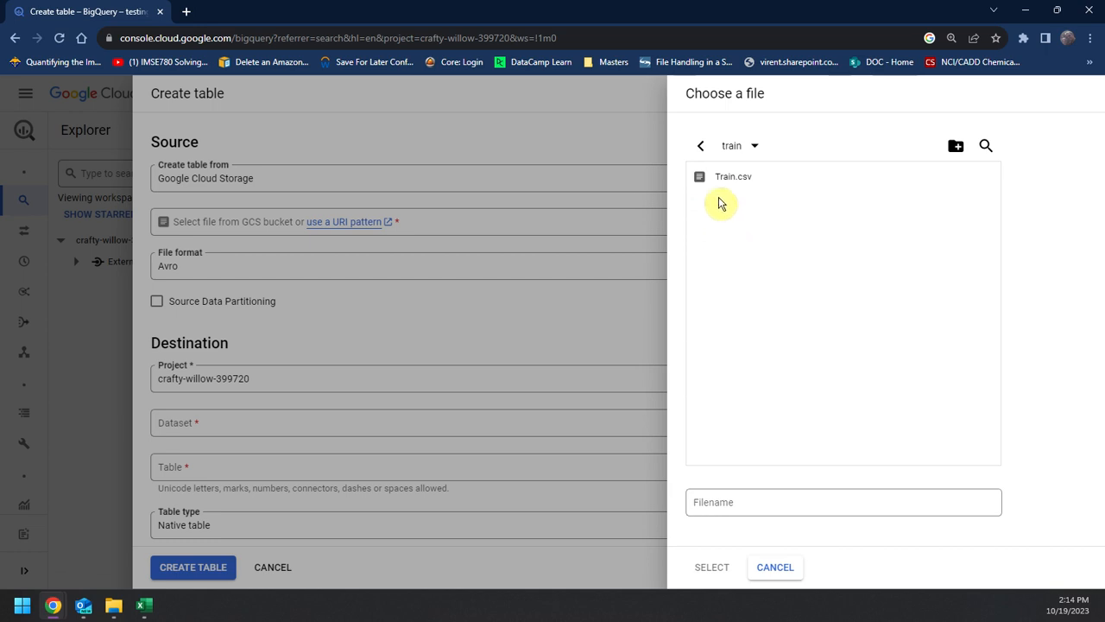
click(723, 178)
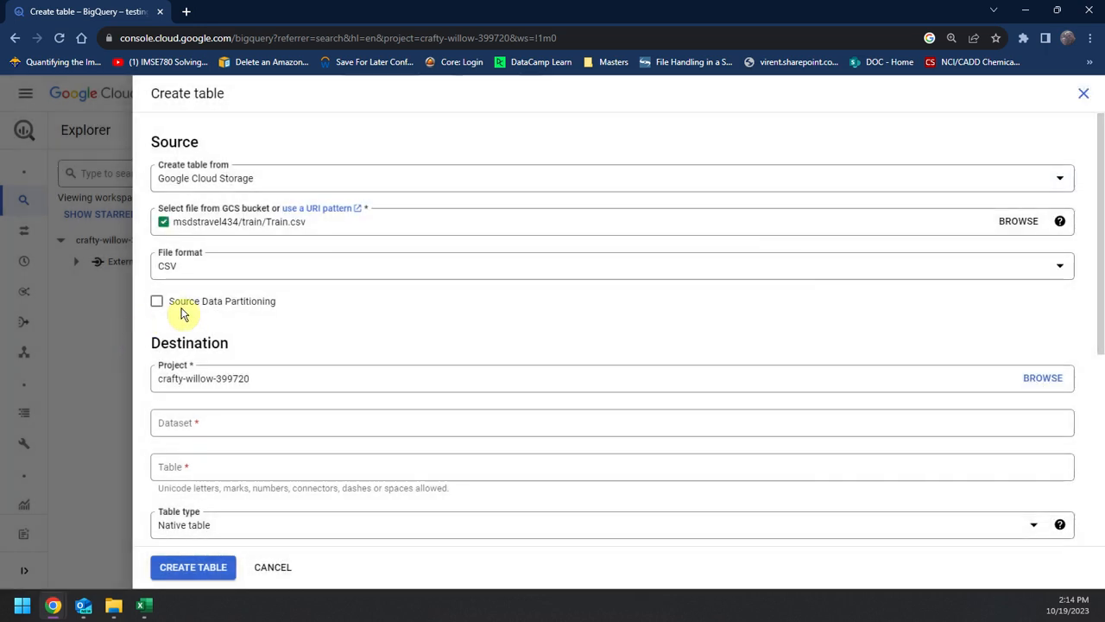
Step: Create a new destination dataset with the ID traveldemo, keeping the US multi-region location
scroll(279, 358, down, 1)
click(280, 351)
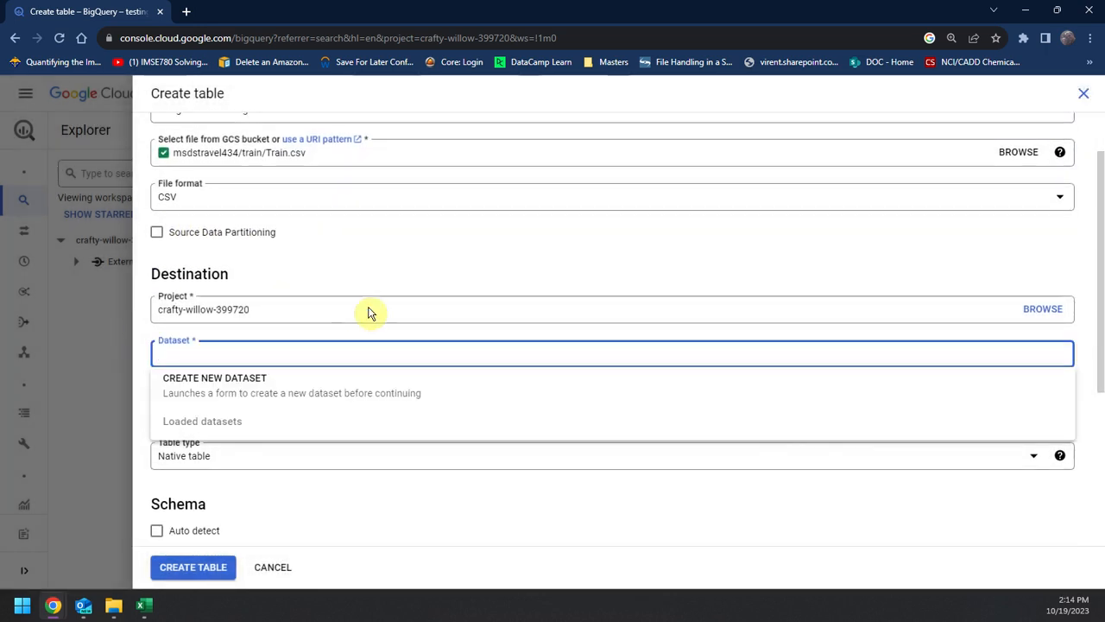
click(376, 405)
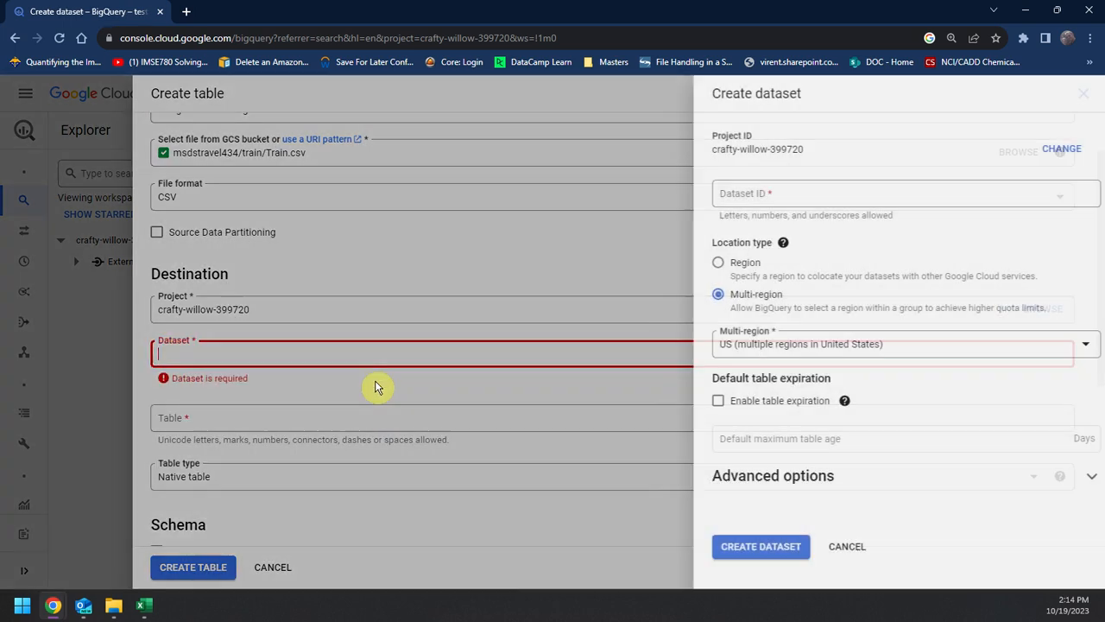
click(860, 194)
text(traveldemo)
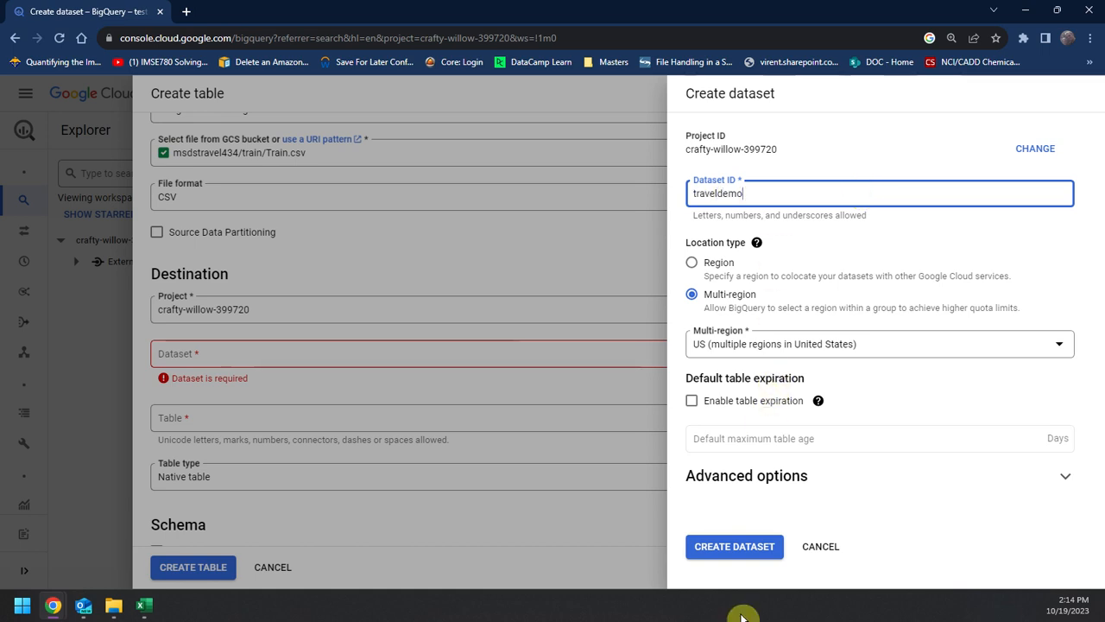
click(734, 547)
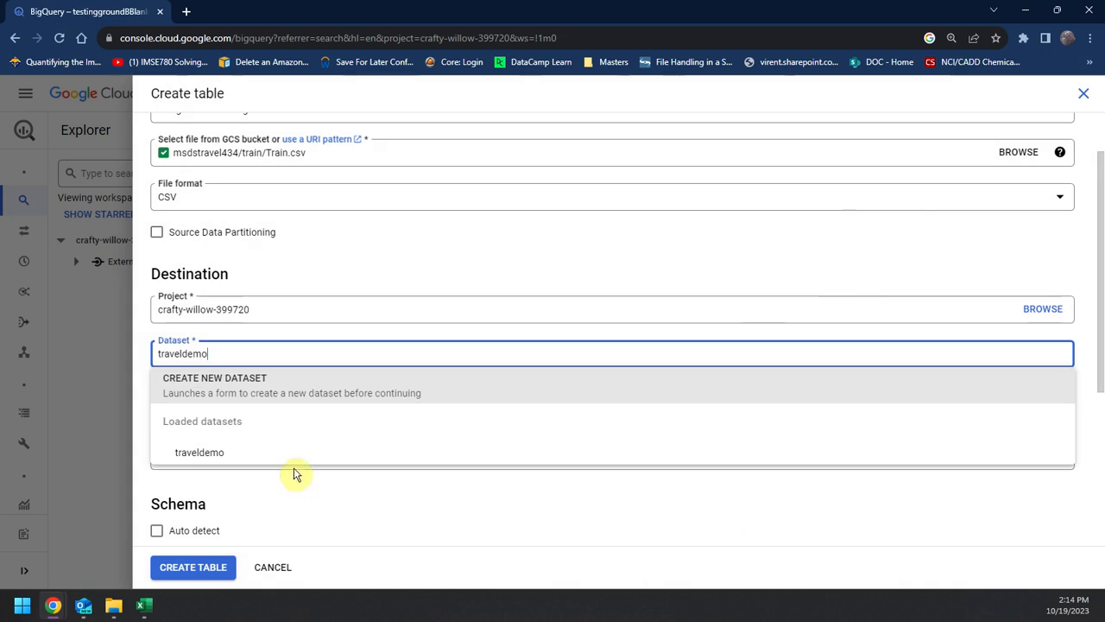
Step: Name the destination table train, enable schema auto-detection and create the table
click(543, 530)
click(307, 405)
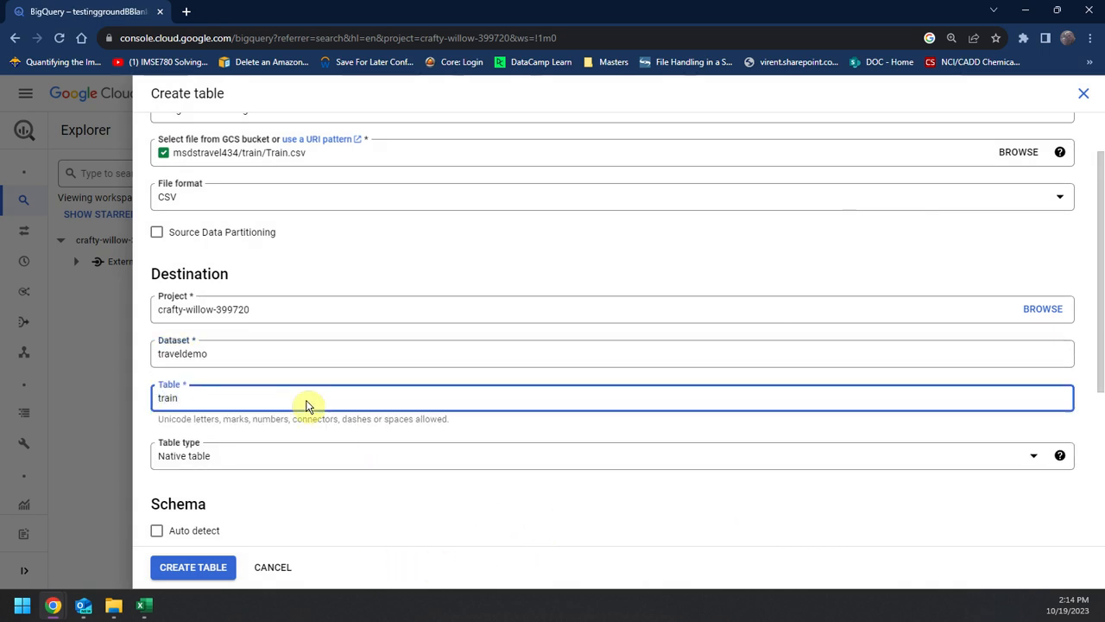
scroll(304, 419, down, 3)
click(159, 323)
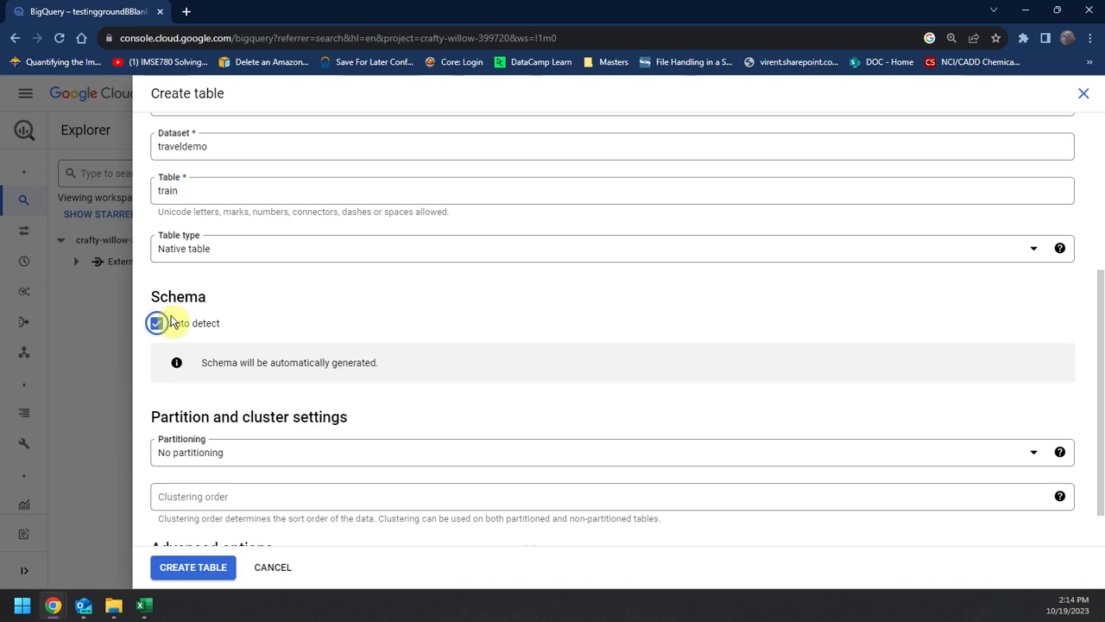
scroll(272, 406, down, 1)
click(215, 570)
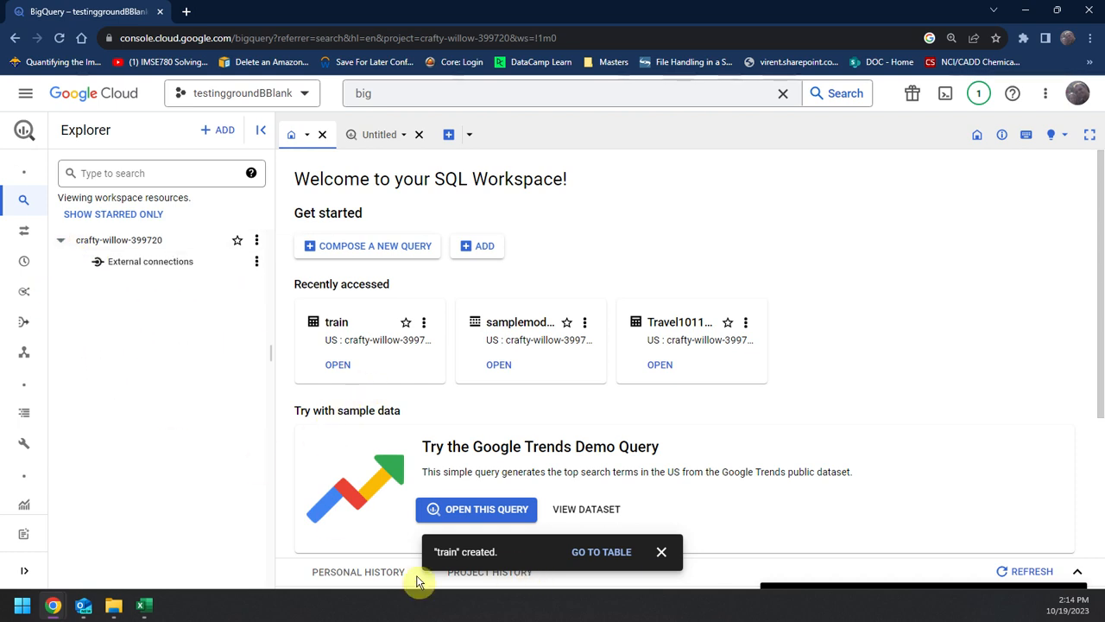
Step: Open the new train table and look through its schema fields
click(619, 553)
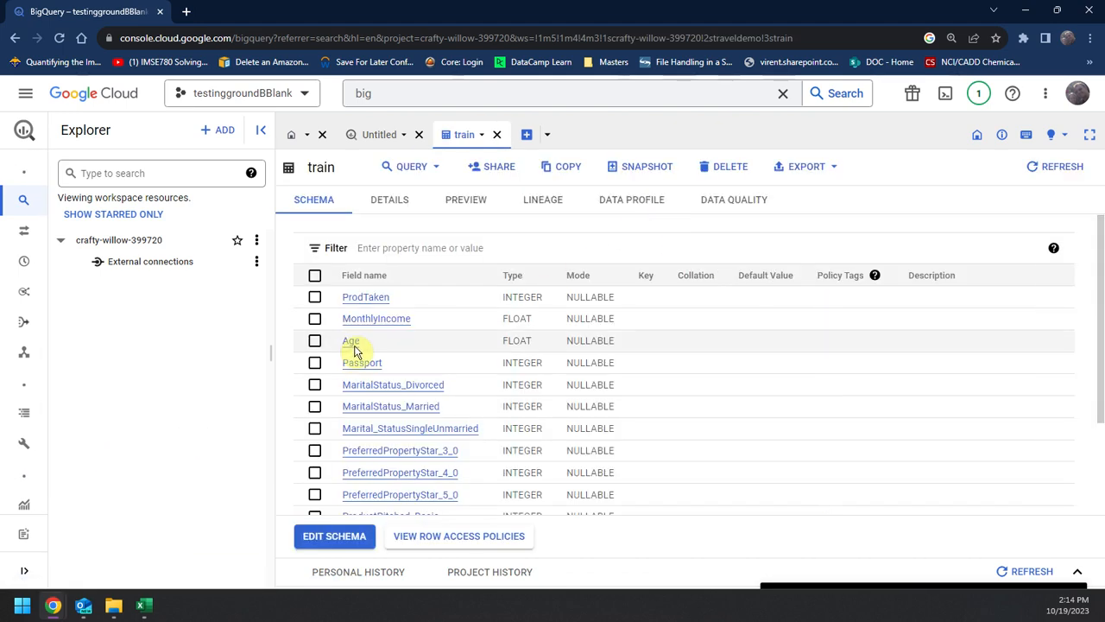
scroll(439, 407, down, 3)
scroll(316, 391, up, 1)
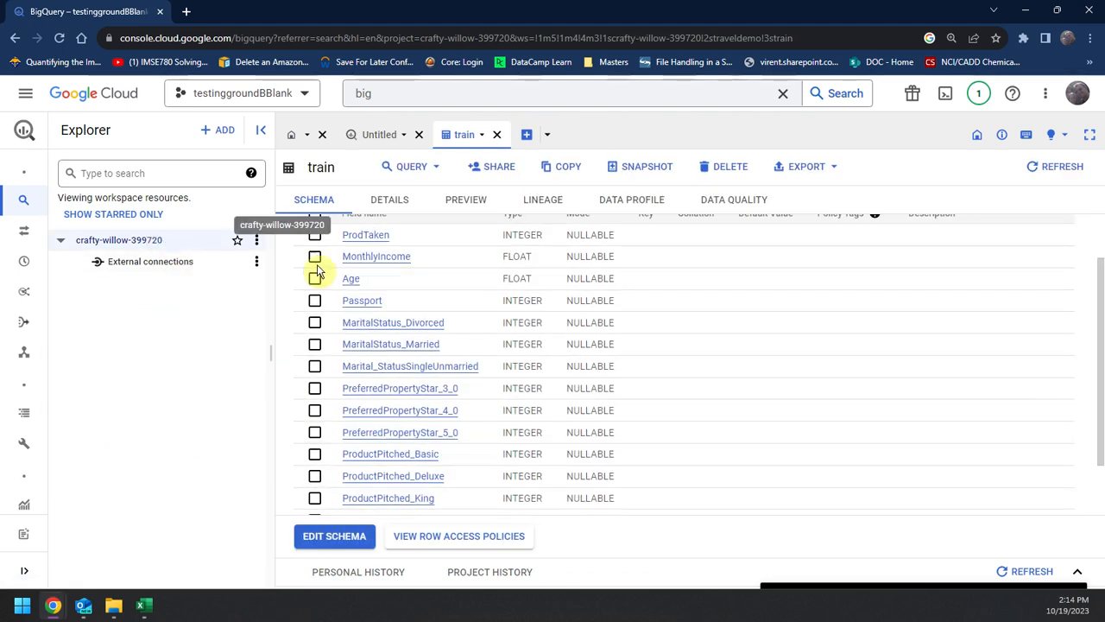
Step: Reload the BigQuery page, expand the crafty-willow-399720 project and open the traveldemo dataset
click(256, 241)
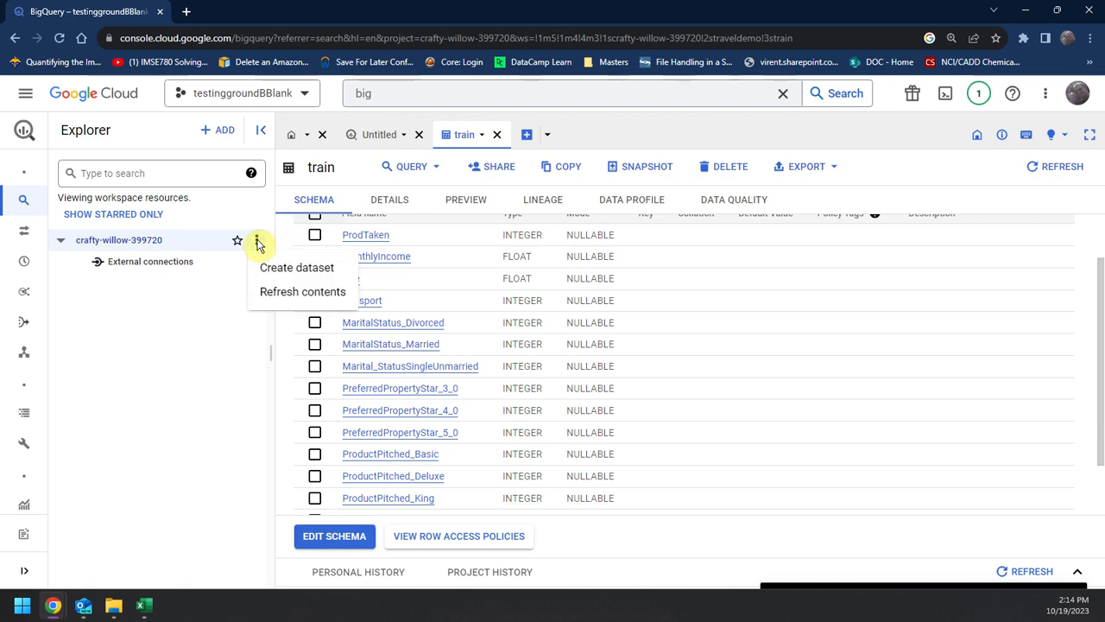
click(188, 311)
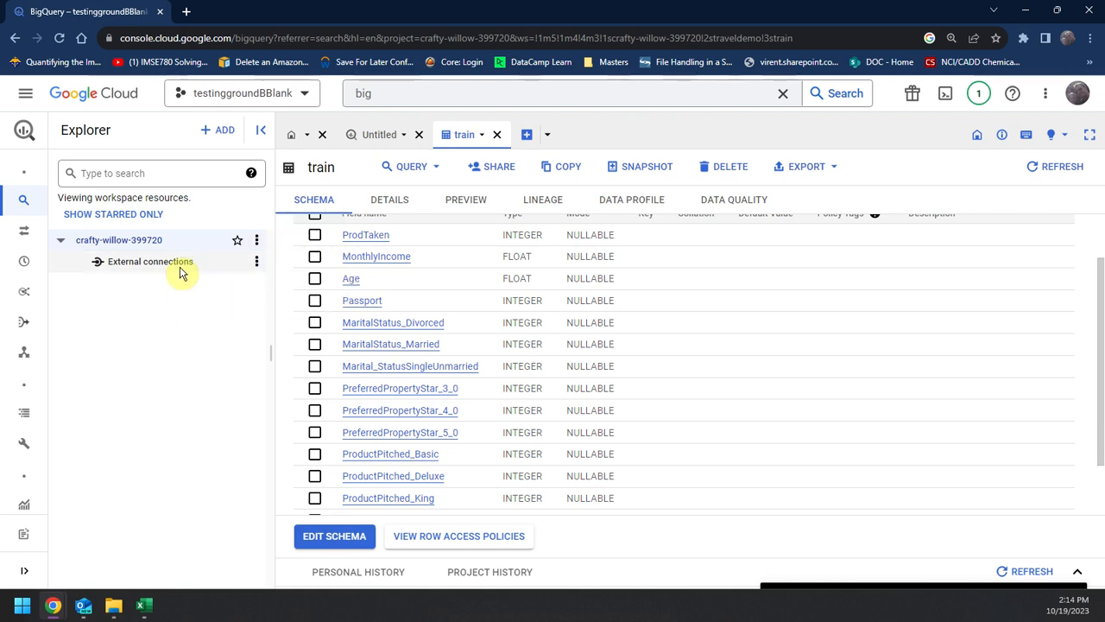
right_click(105, 250)
click(89, 276)
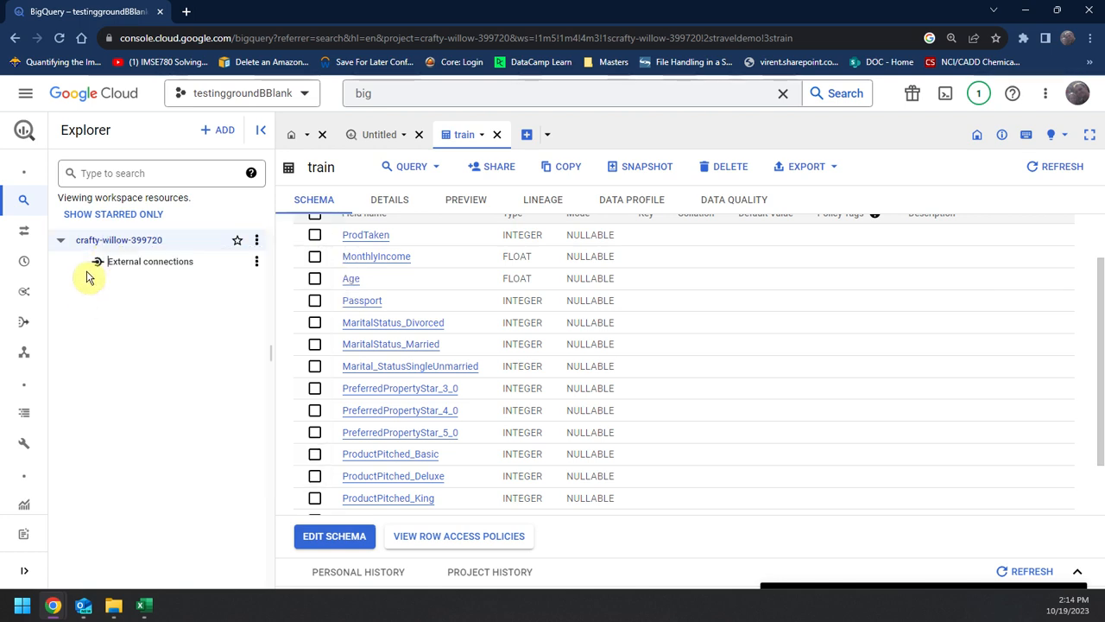
click(57, 39)
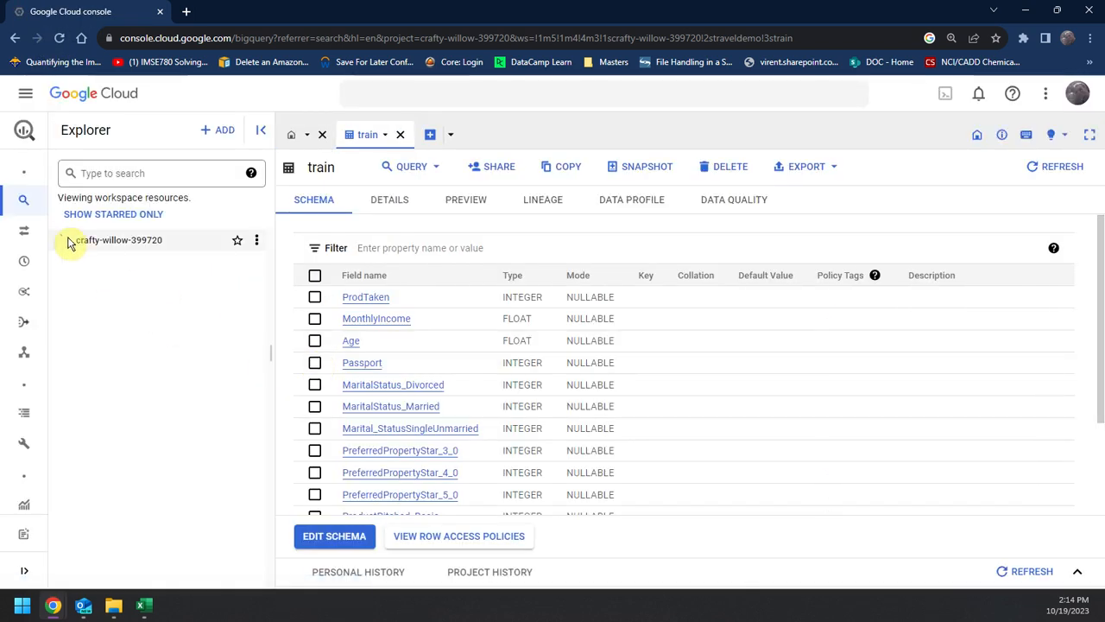
click(61, 240)
click(76, 282)
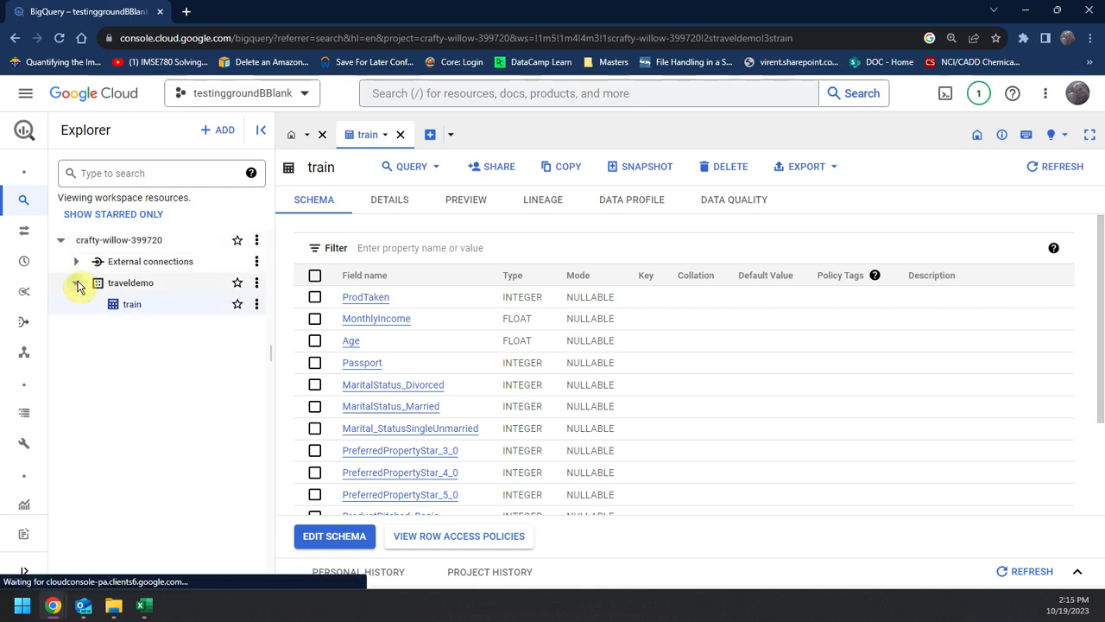
click(190, 284)
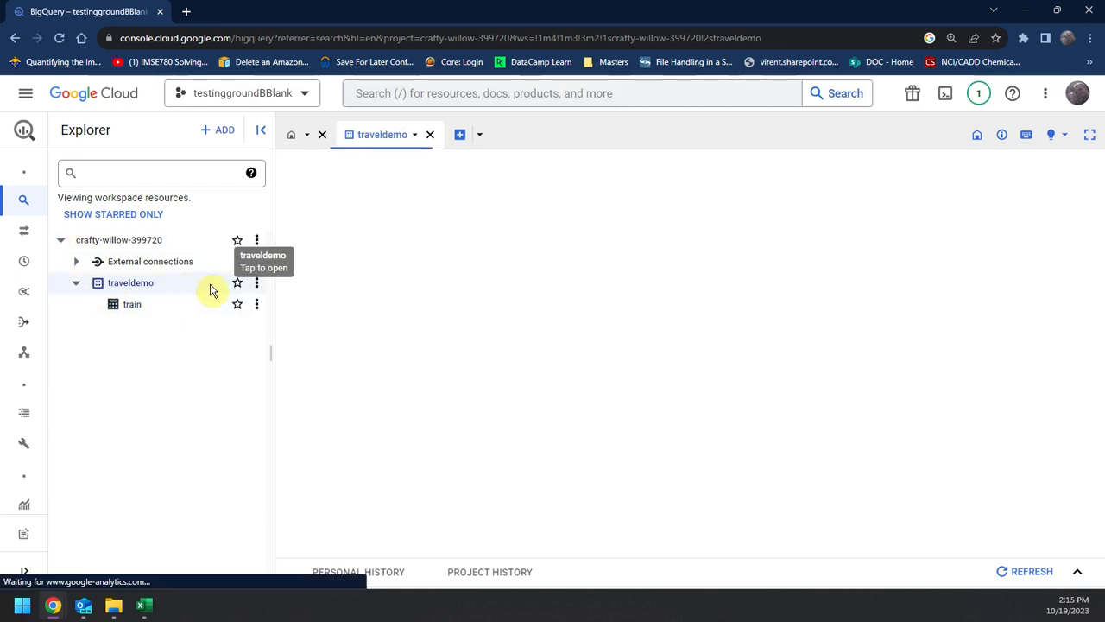
Step: Start a new table in the traveldemo dataset and name it test
click(256, 283)
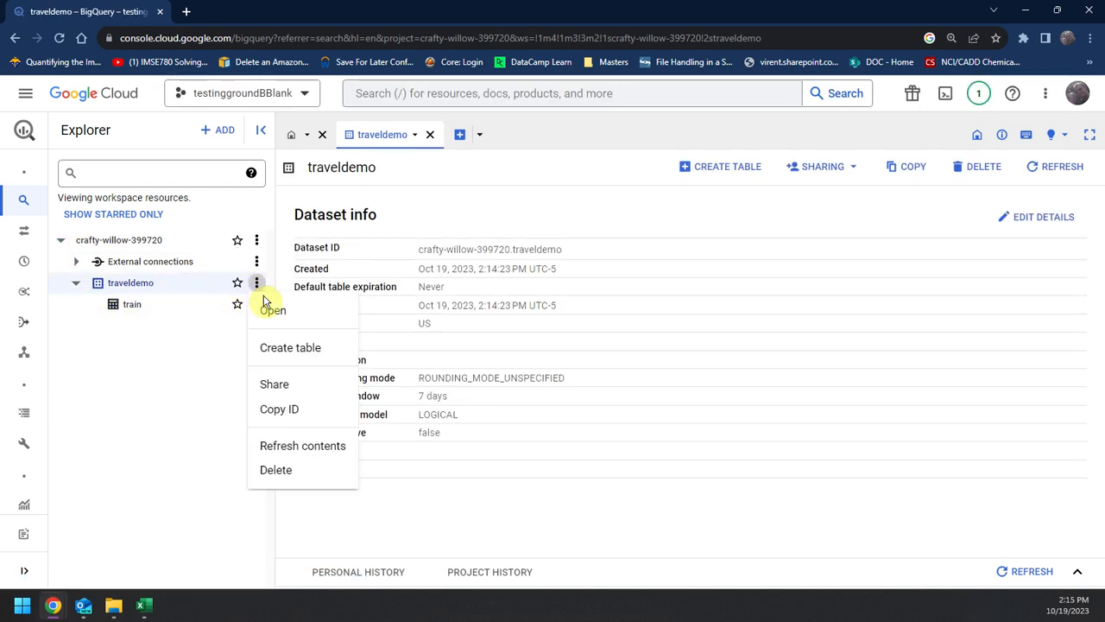
click(290, 348)
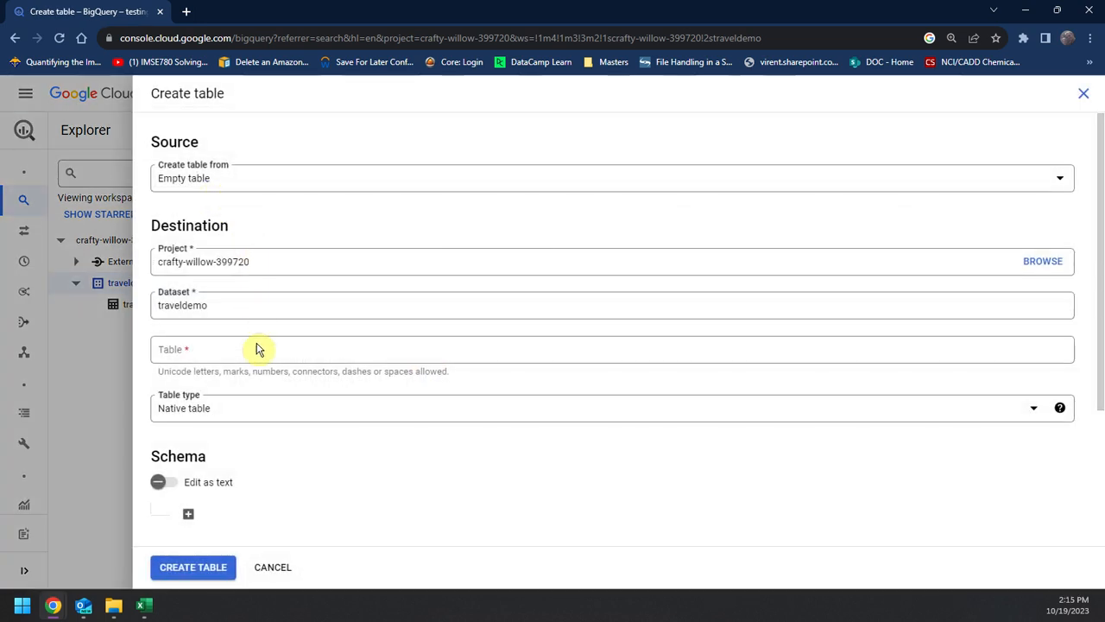
click(257, 346)
text(test)
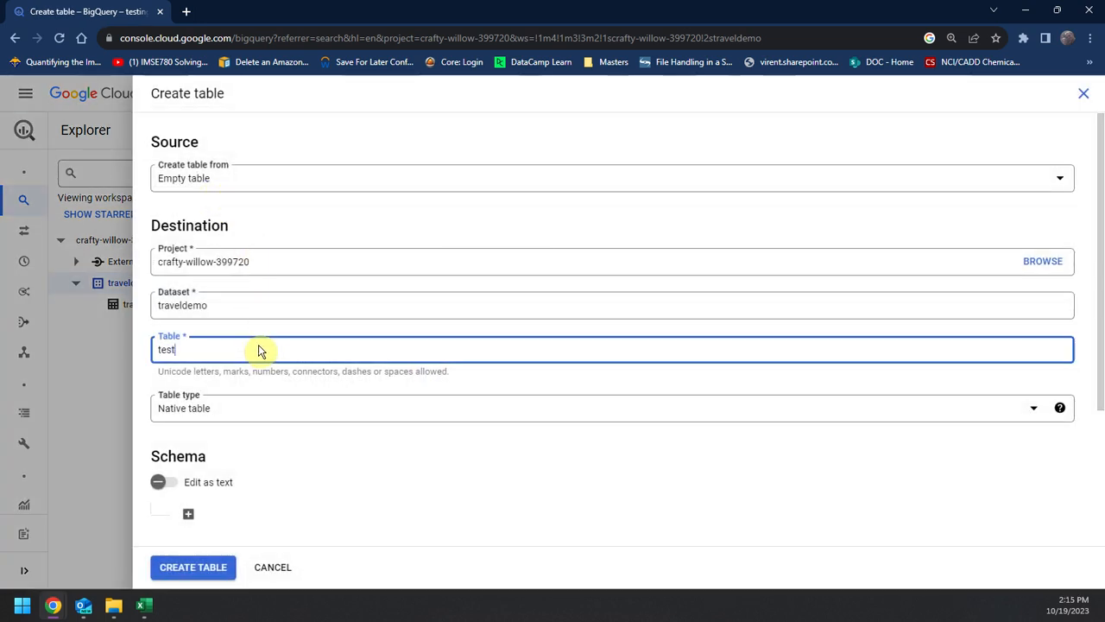
Step: Set the table source to Google Cloud Storage and choose msdstravel434/test/Test.csv as the source file
scroll(264, 412, down, 2)
scroll(272, 371, up, 2)
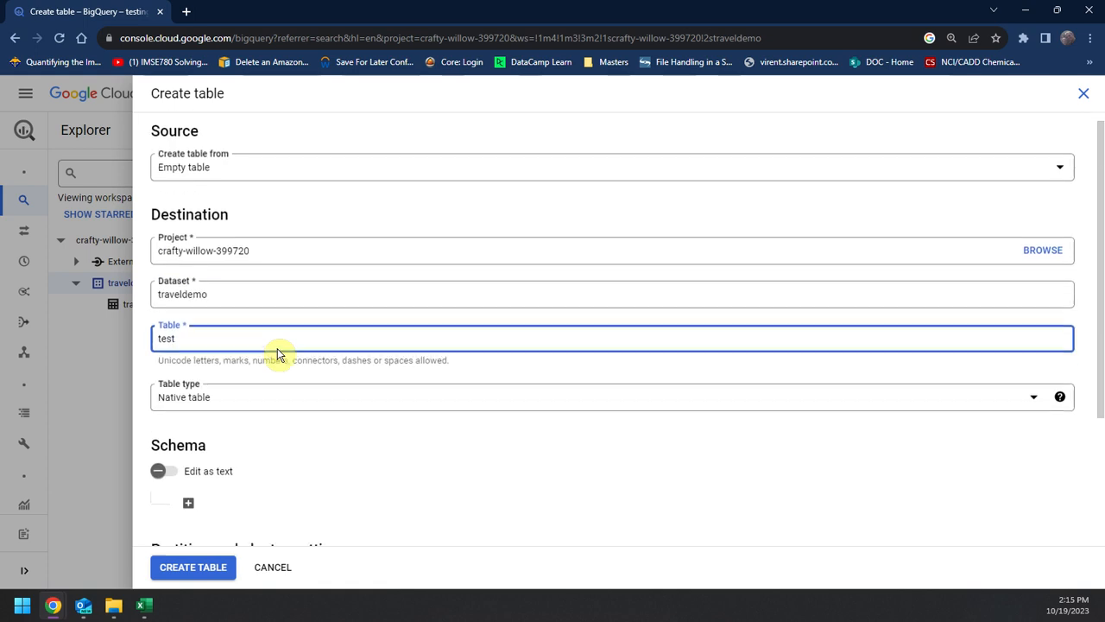
click(256, 180)
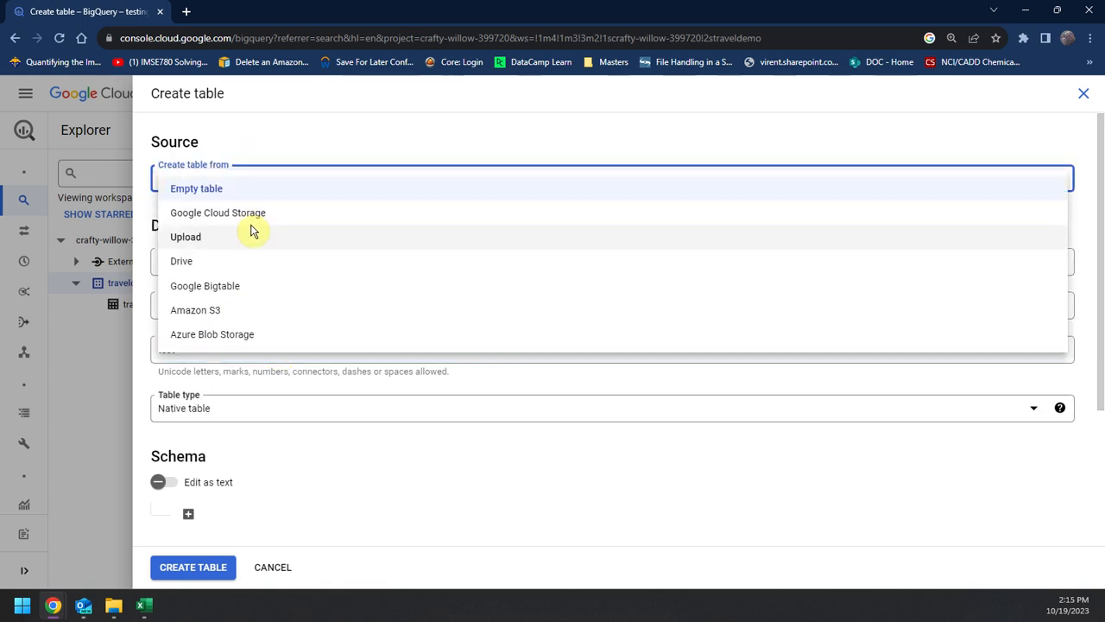
click(257, 215)
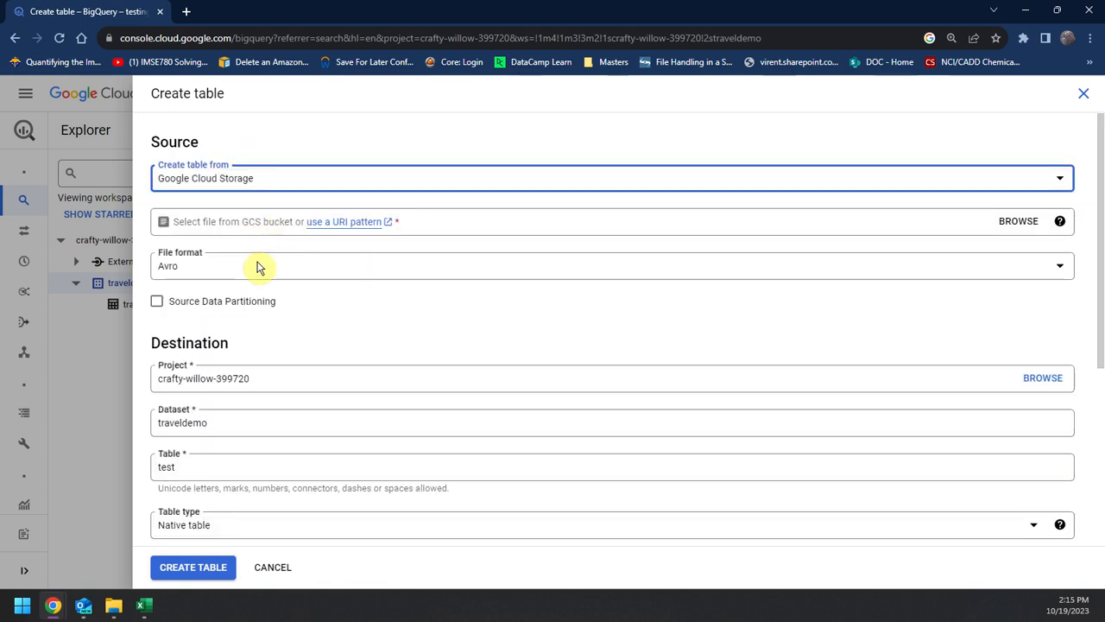
click(1035, 223)
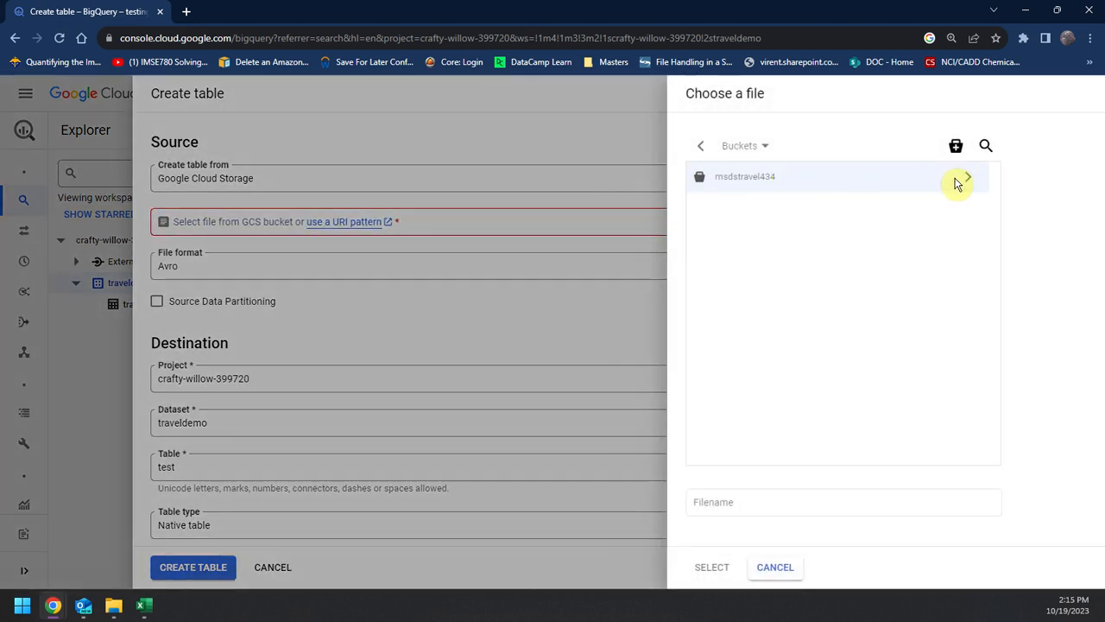
click(960, 179)
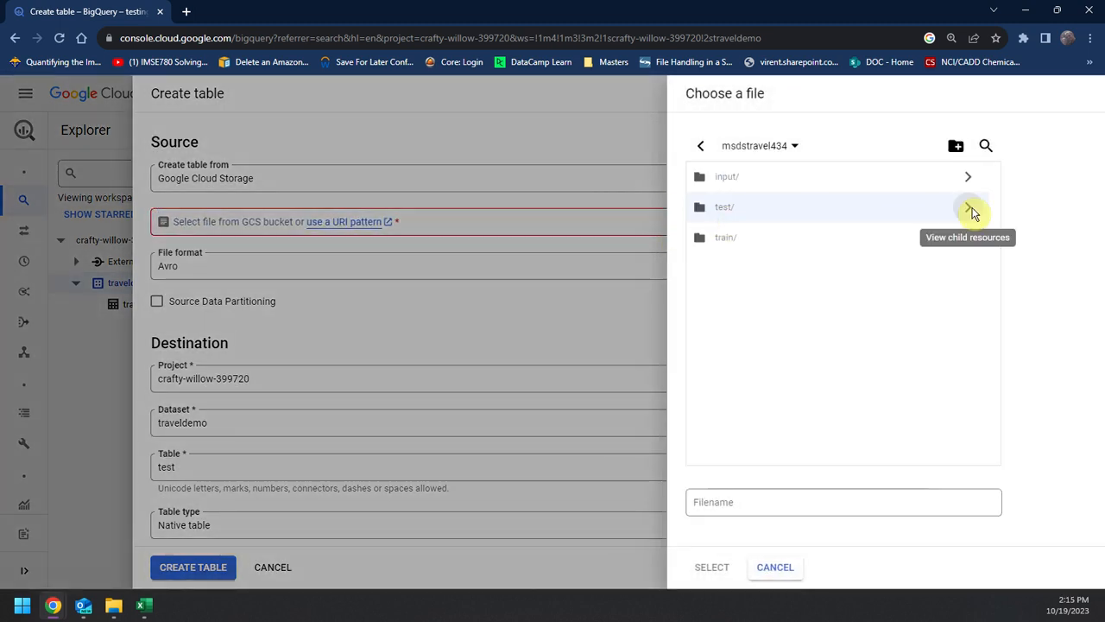
click(970, 212)
click(733, 179)
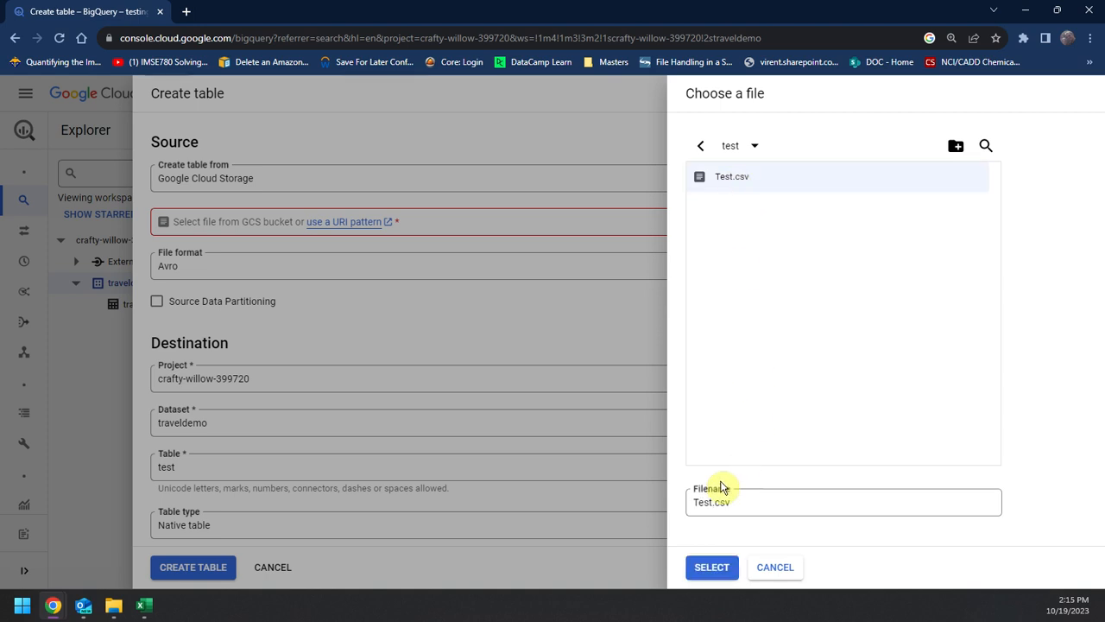
click(711, 567)
Step: Enable schema auto-detection and create the test table, keeping the form open while the load job runs
scroll(193, 439, down, 3)
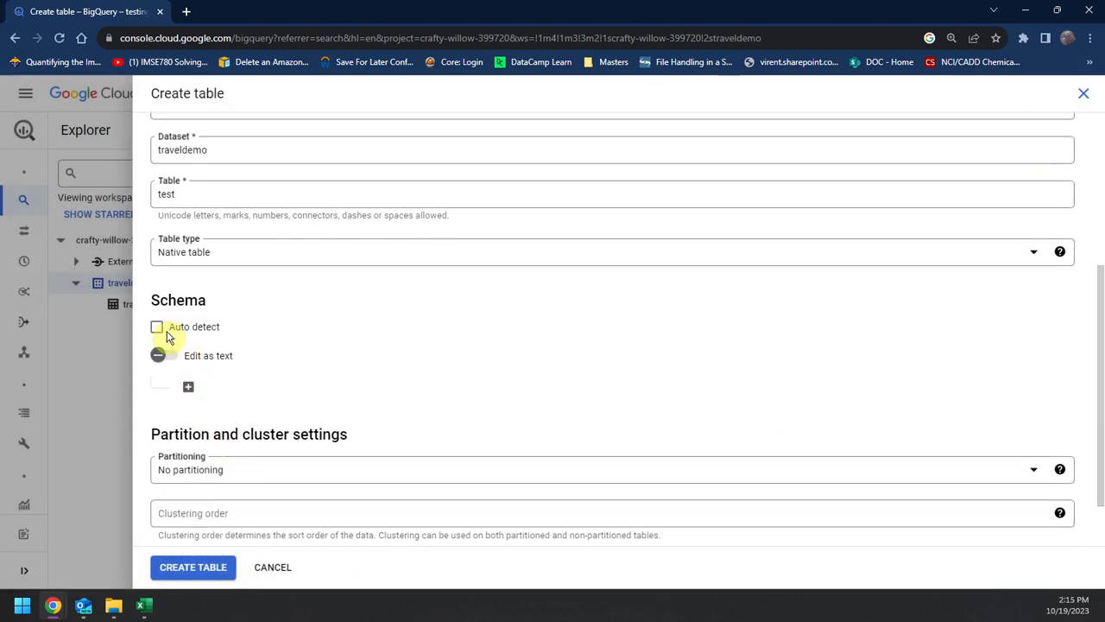
click(157, 328)
scroll(340, 434, down, 2)
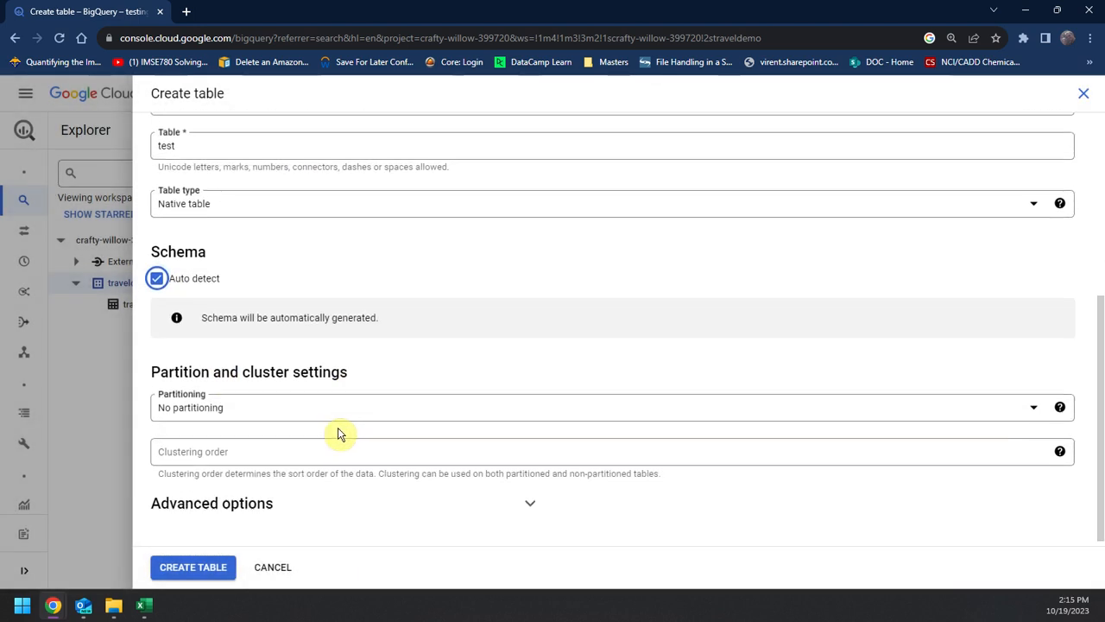
click(218, 567)
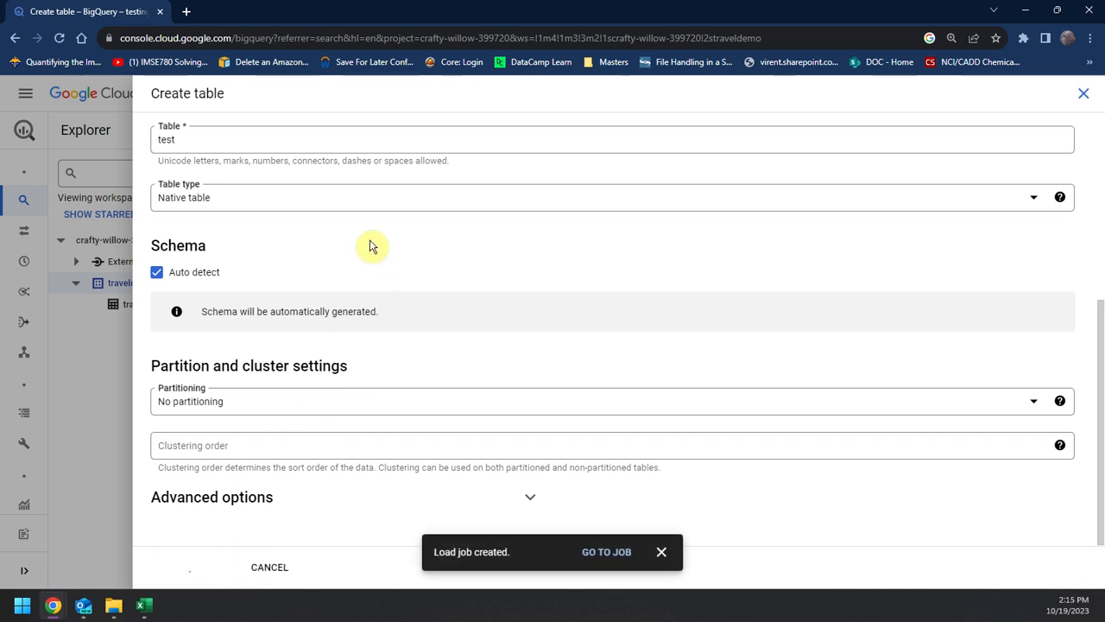
click(104, 377)
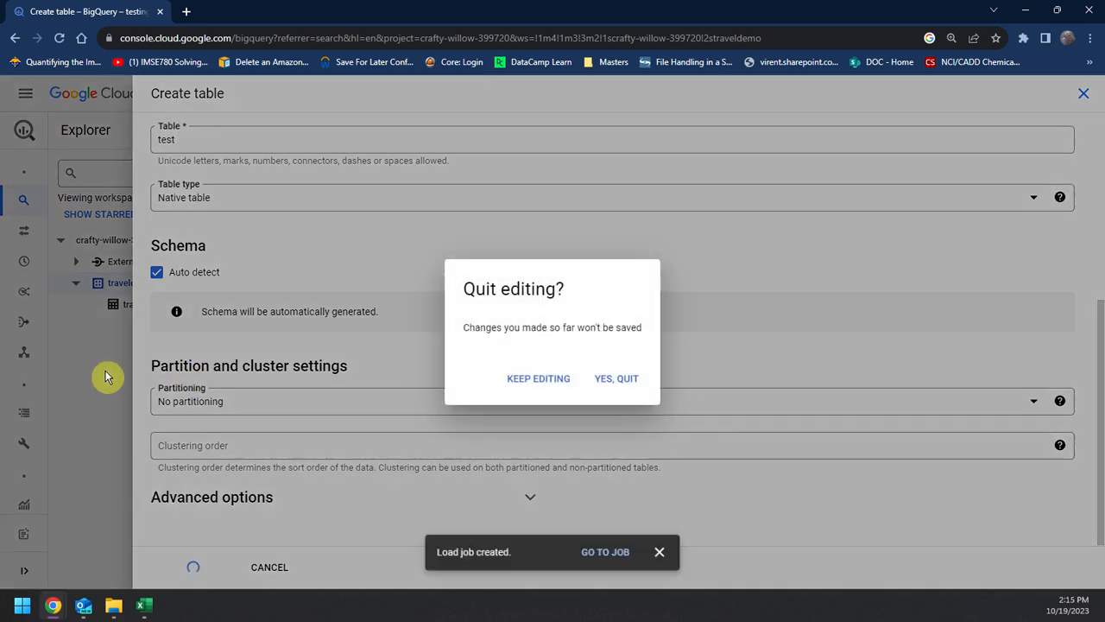
click(559, 380)
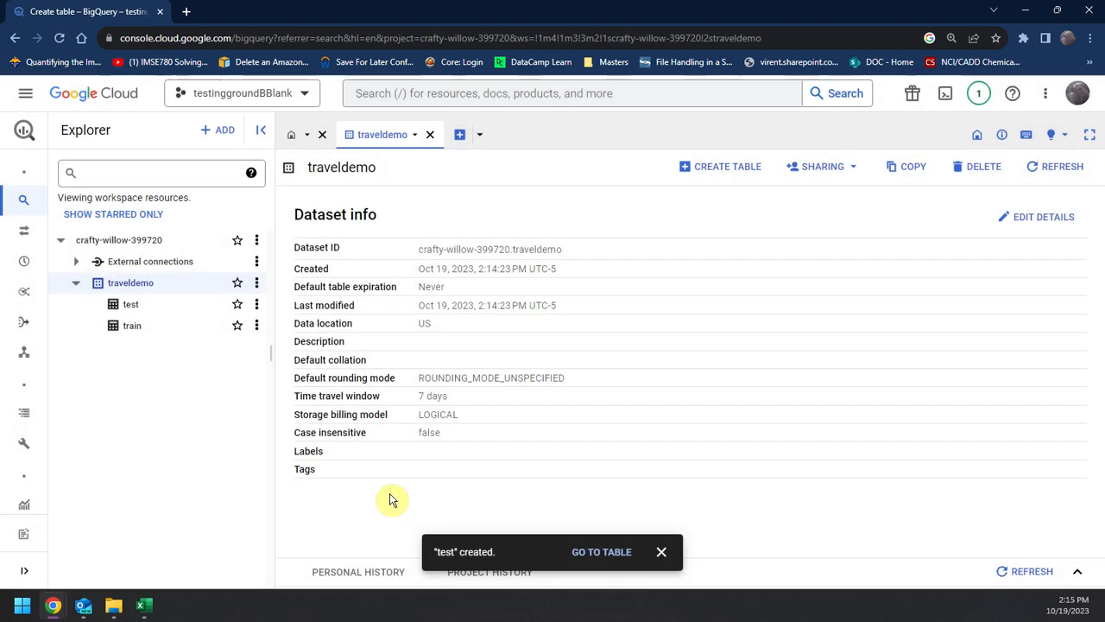
Step: Start another table in traveldemo from Google Cloud Storage and choose msdstravel434/input/inputs.csv as its source file
click(257, 282)
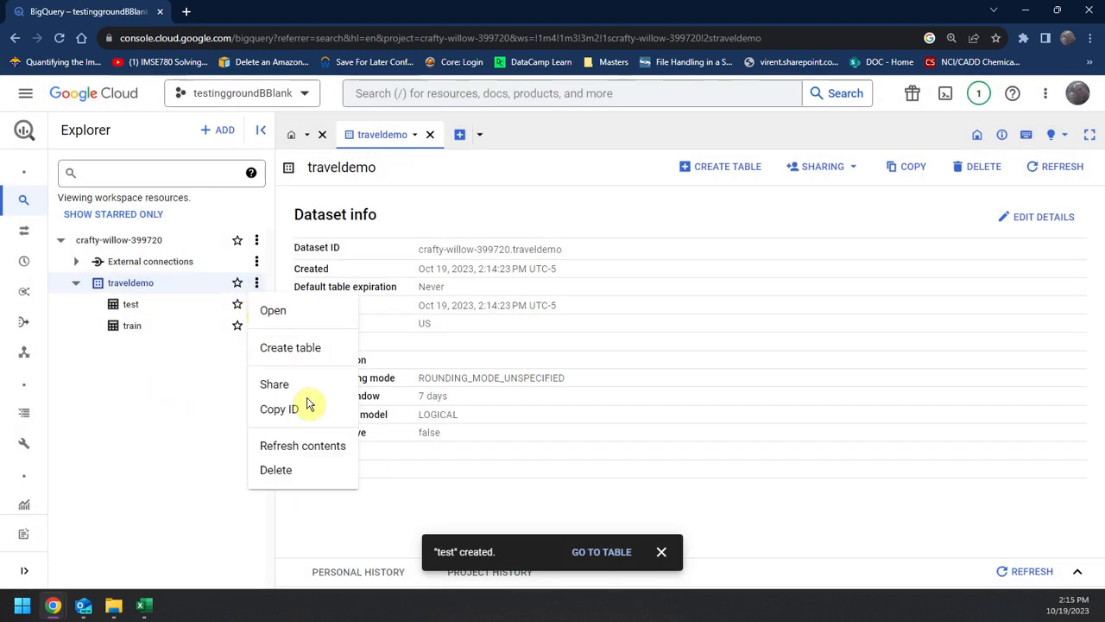
click(304, 359)
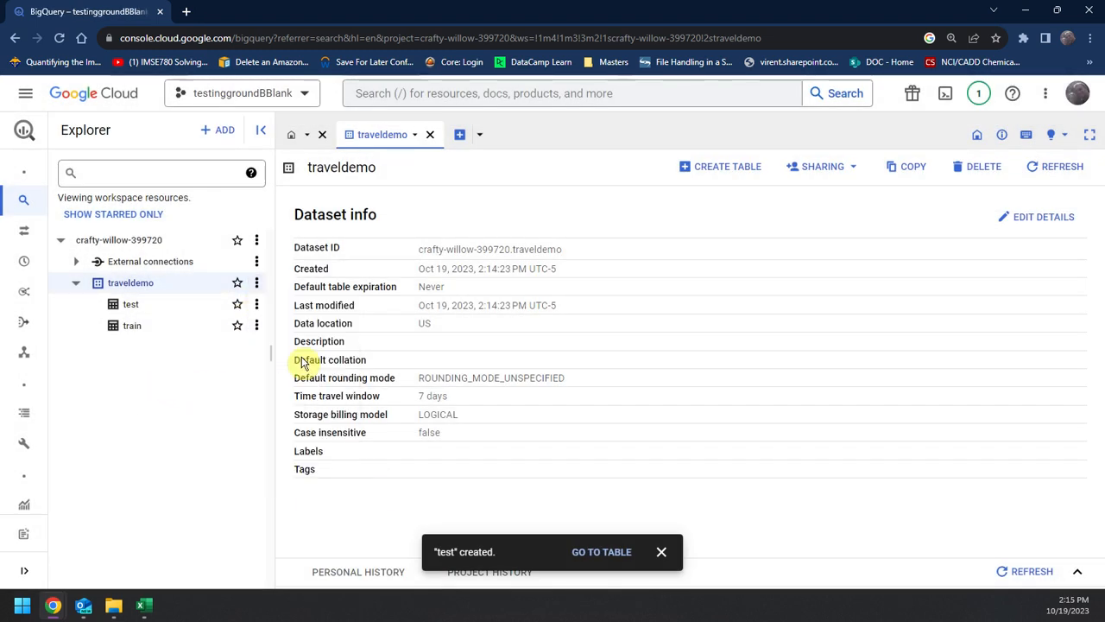
click(305, 178)
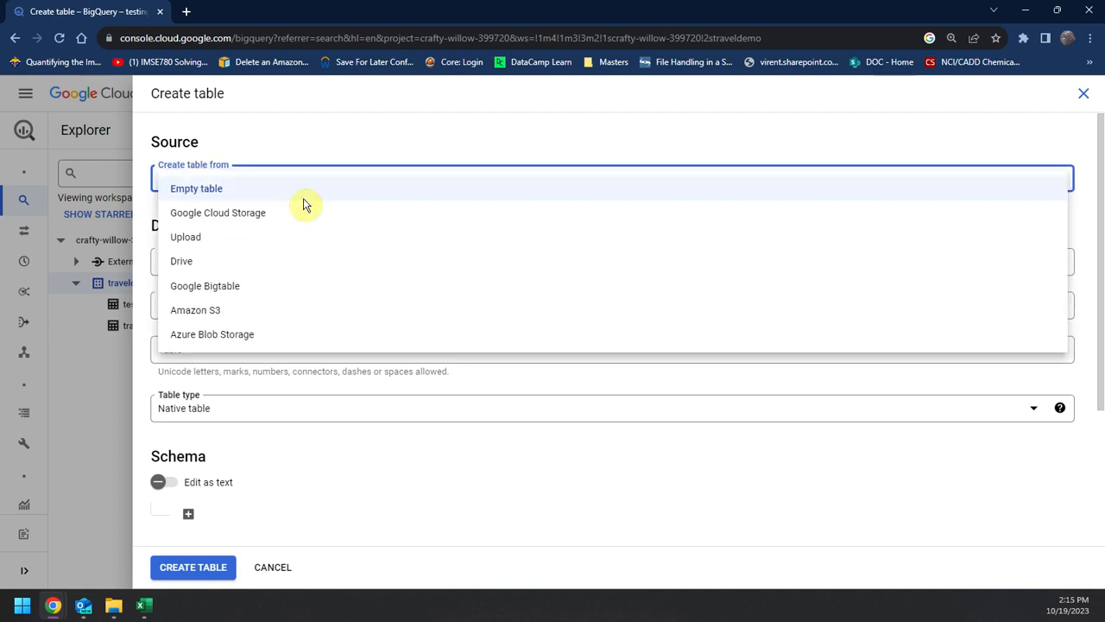
click(308, 214)
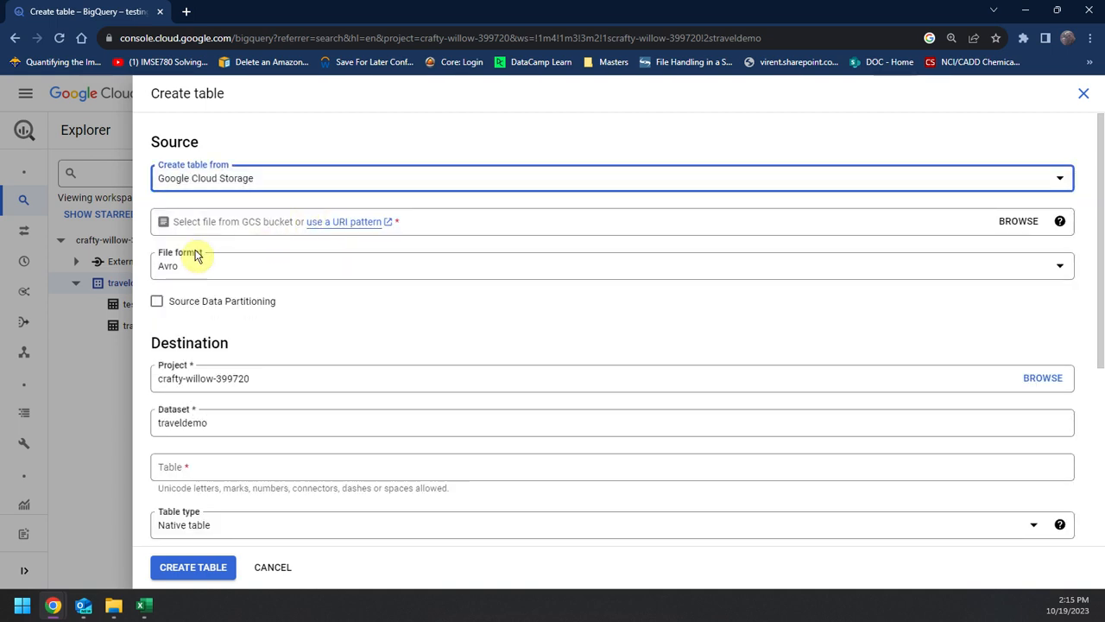
click(1019, 221)
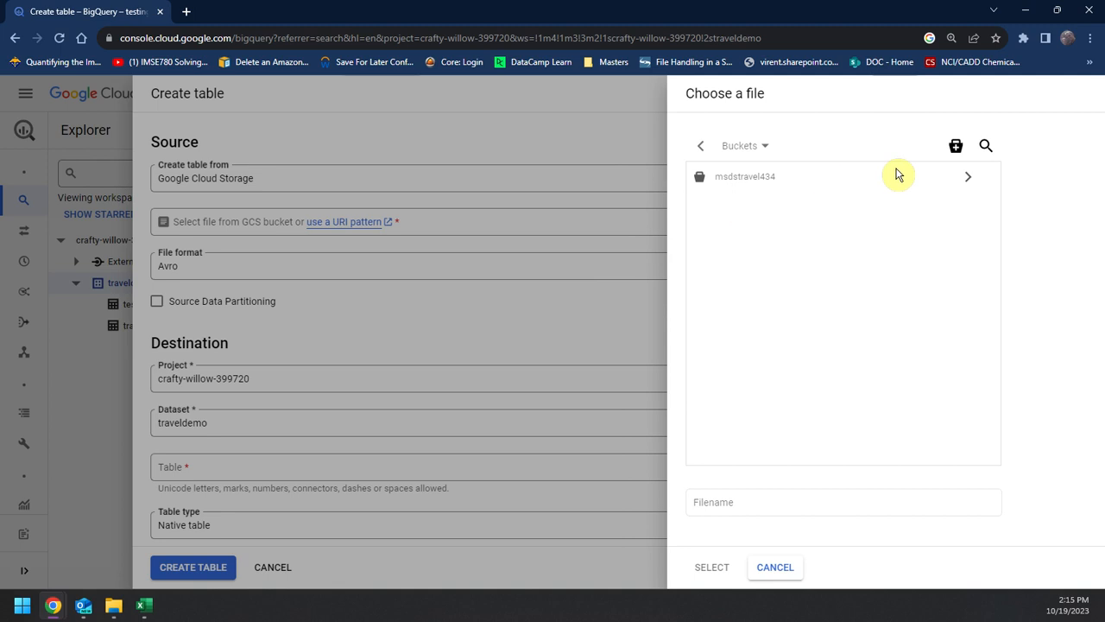
click(969, 178)
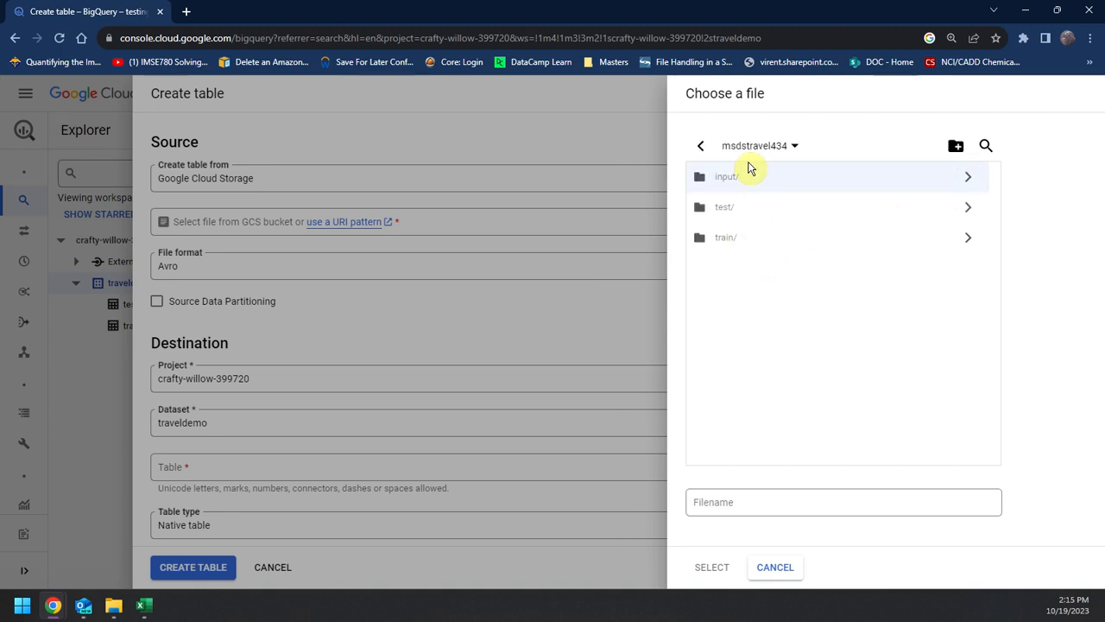
click(955, 190)
click(748, 188)
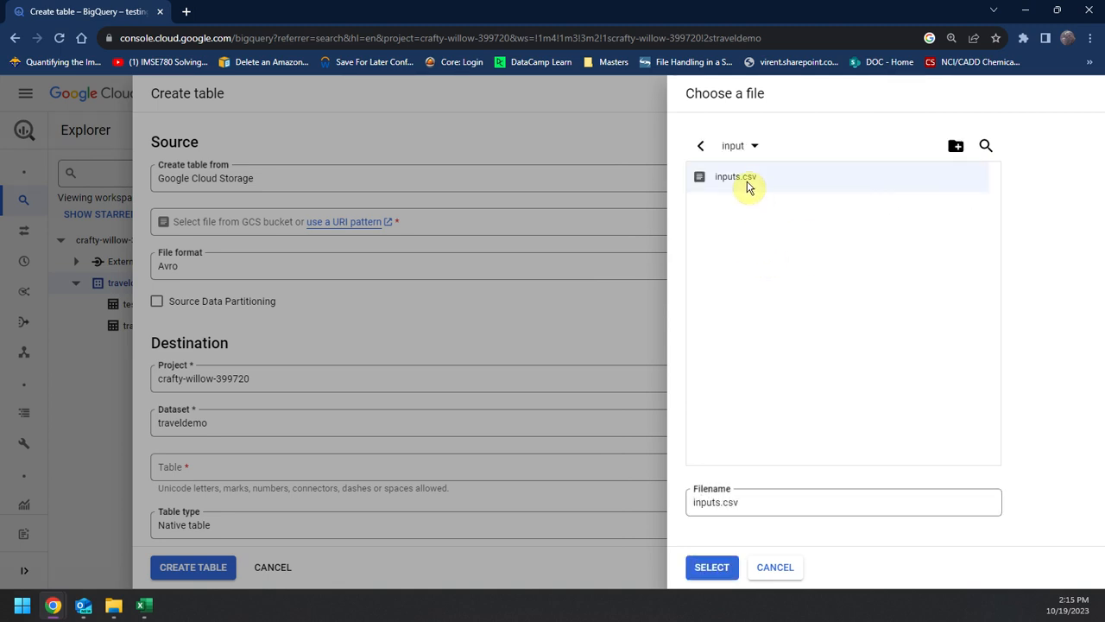
click(709, 567)
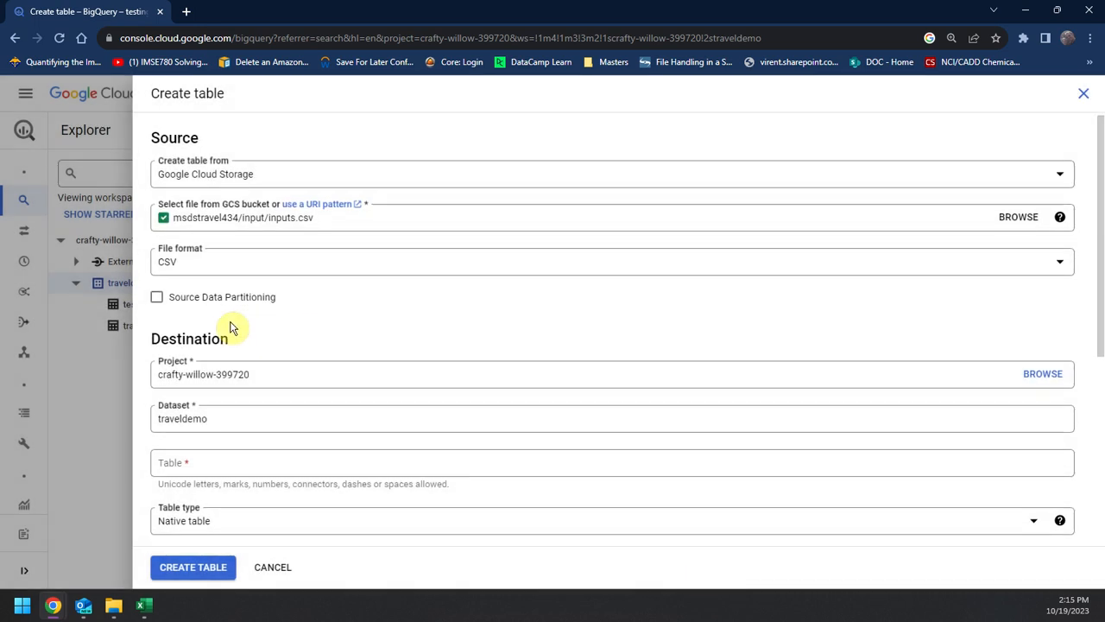
Step: Enable schema auto-detection, name the table inputs, and create it in the traveldemo dataset
scroll(346, 345, down, 4)
click(156, 259)
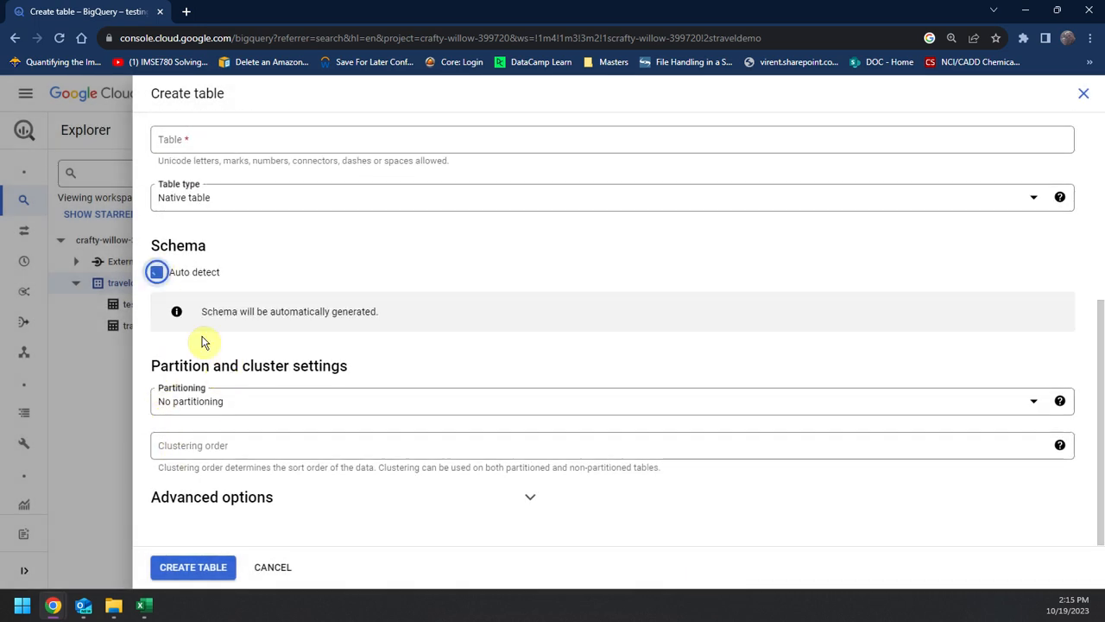
click(195, 559)
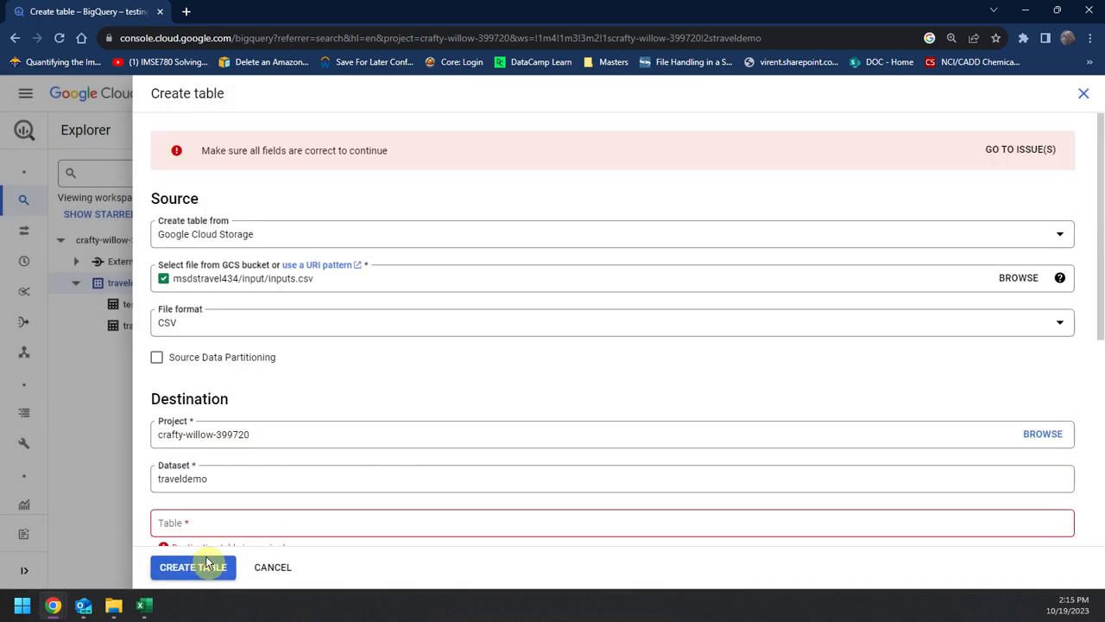
click(196, 518)
text(inp)
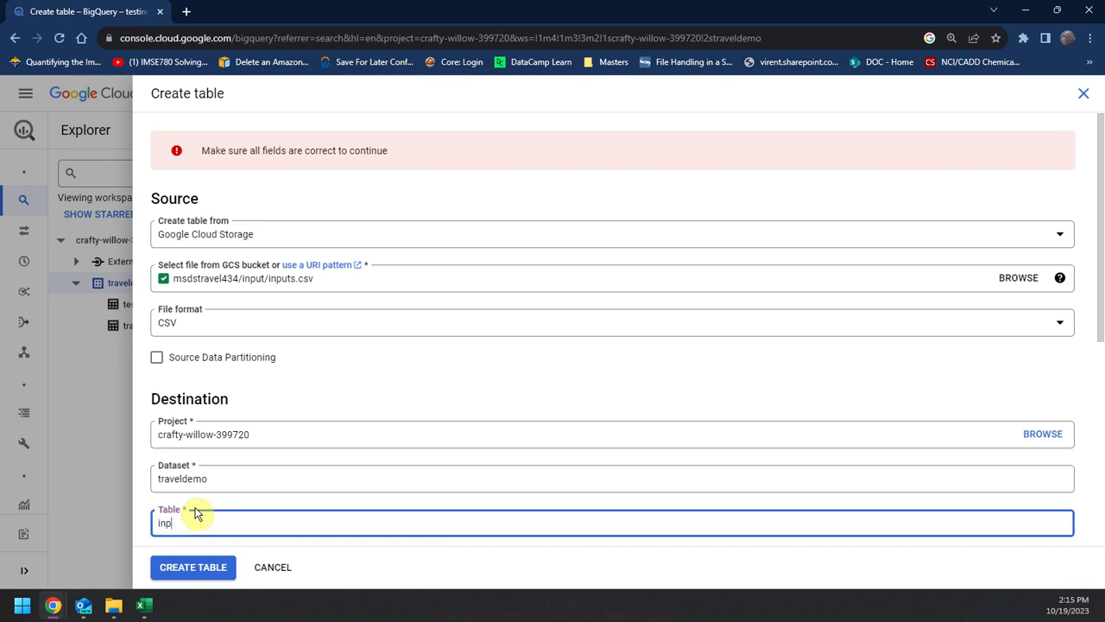
text(uts)
scroll(195, 535, down, 2)
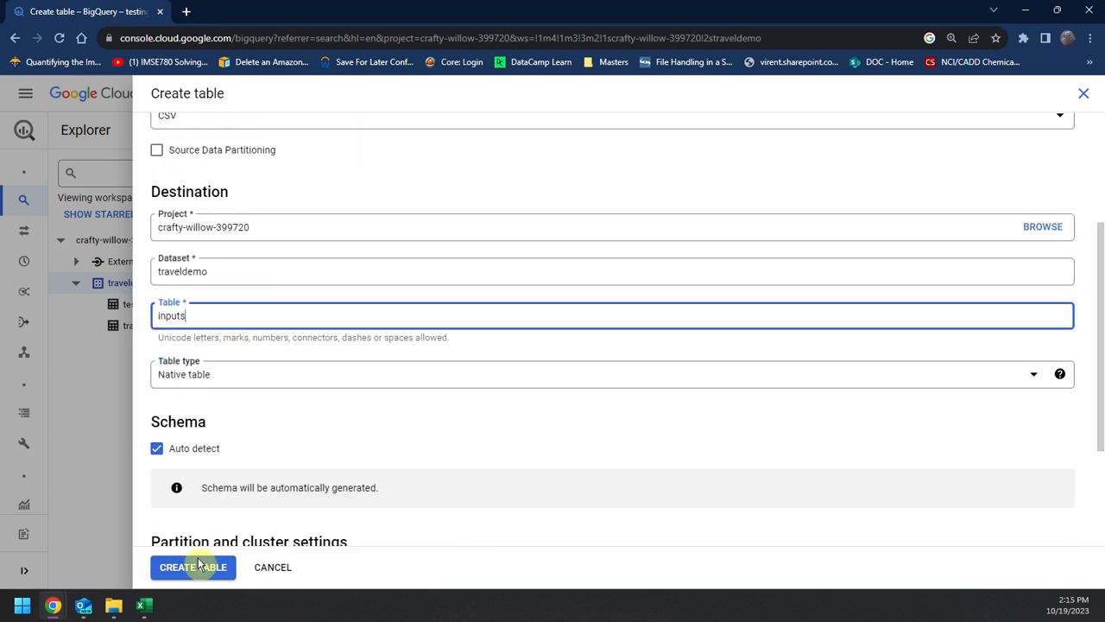
click(193, 567)
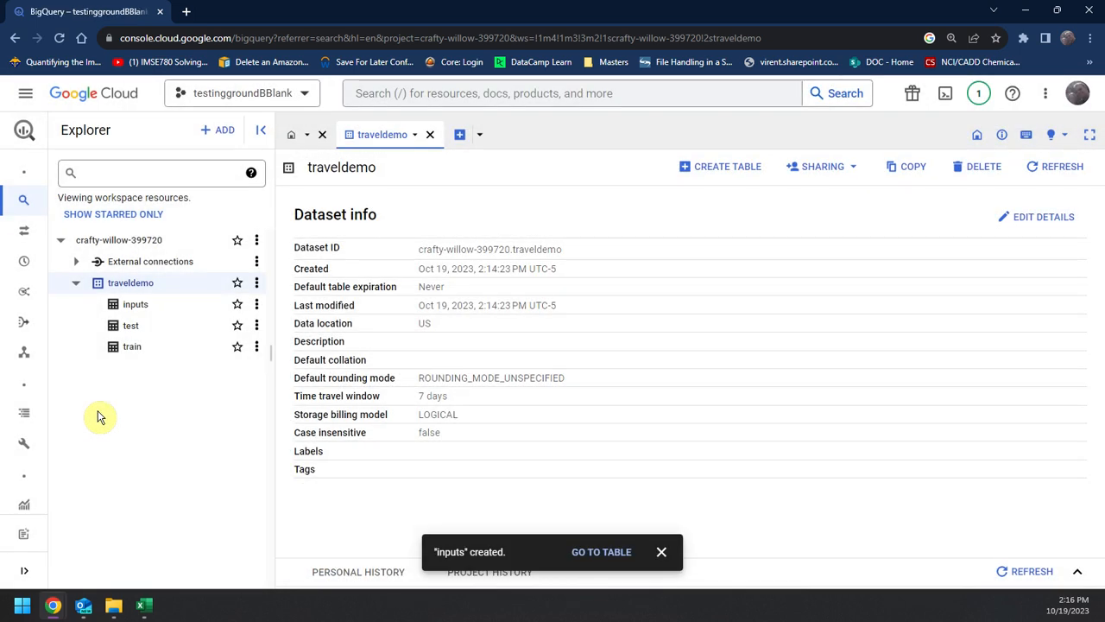
Step: Open the inputs table to view its schema, and start a new query with SELECT COUNT(*)
click(164, 311)
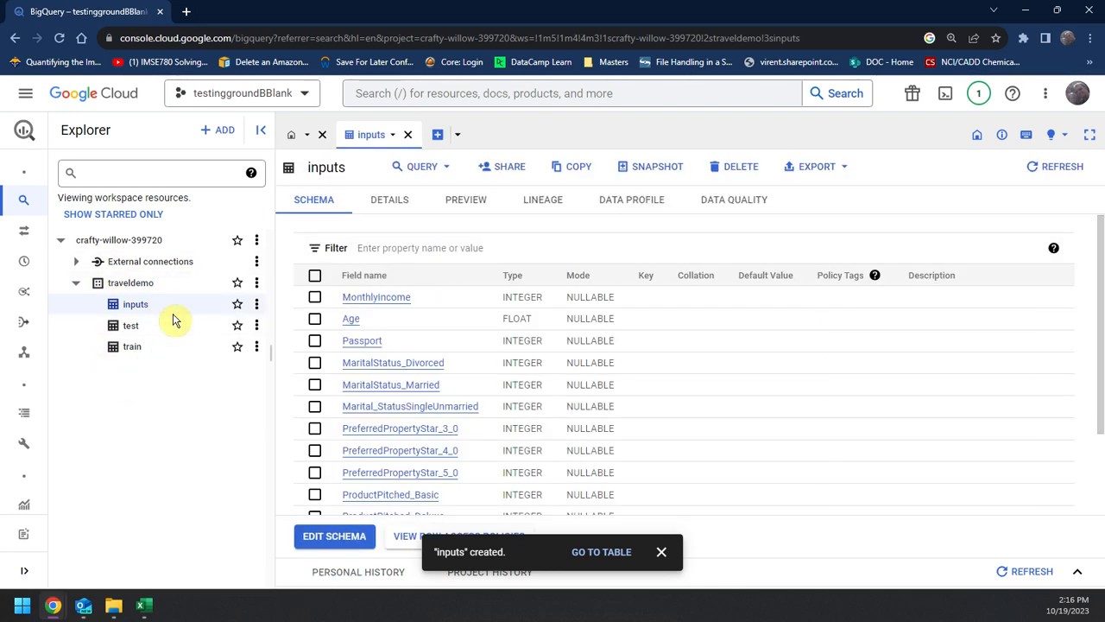
click(436, 135)
text(SE)
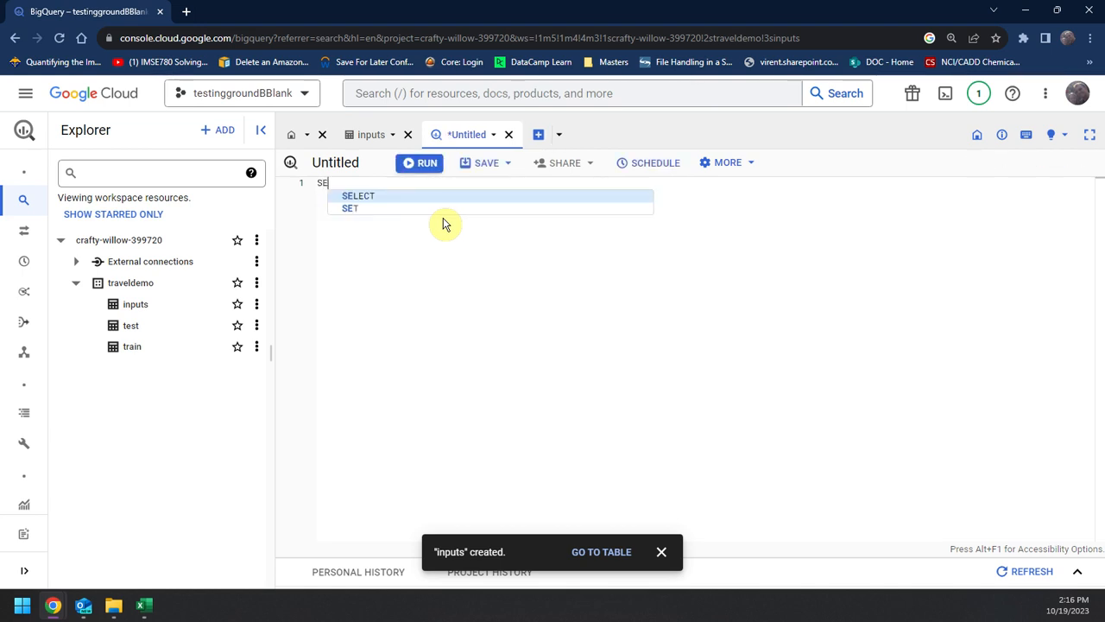
text(LECT COU)
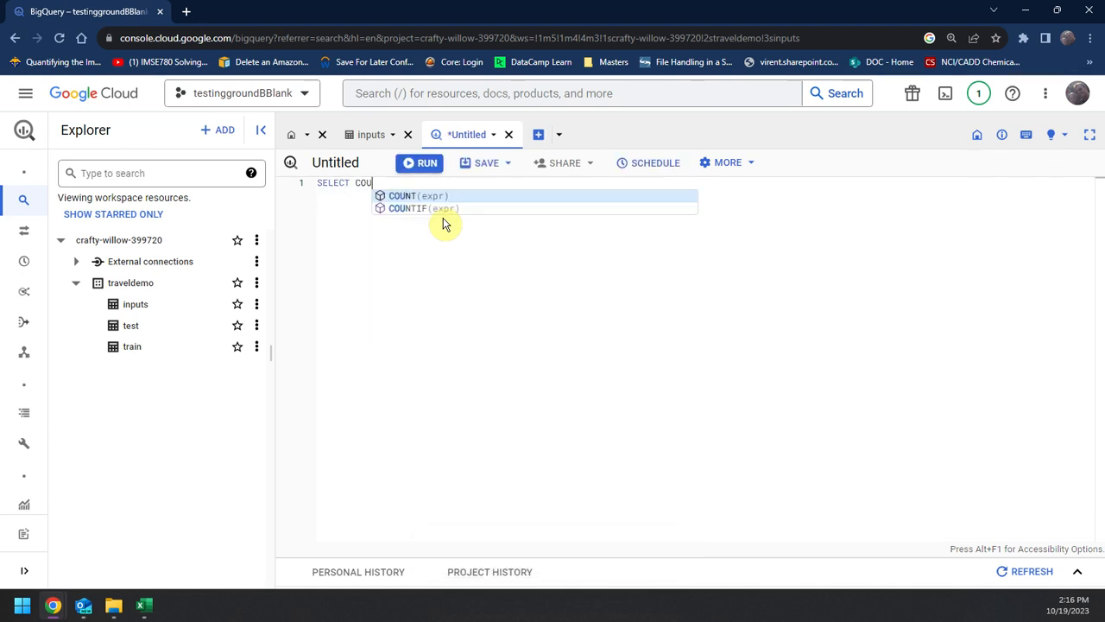
text(NT(*)
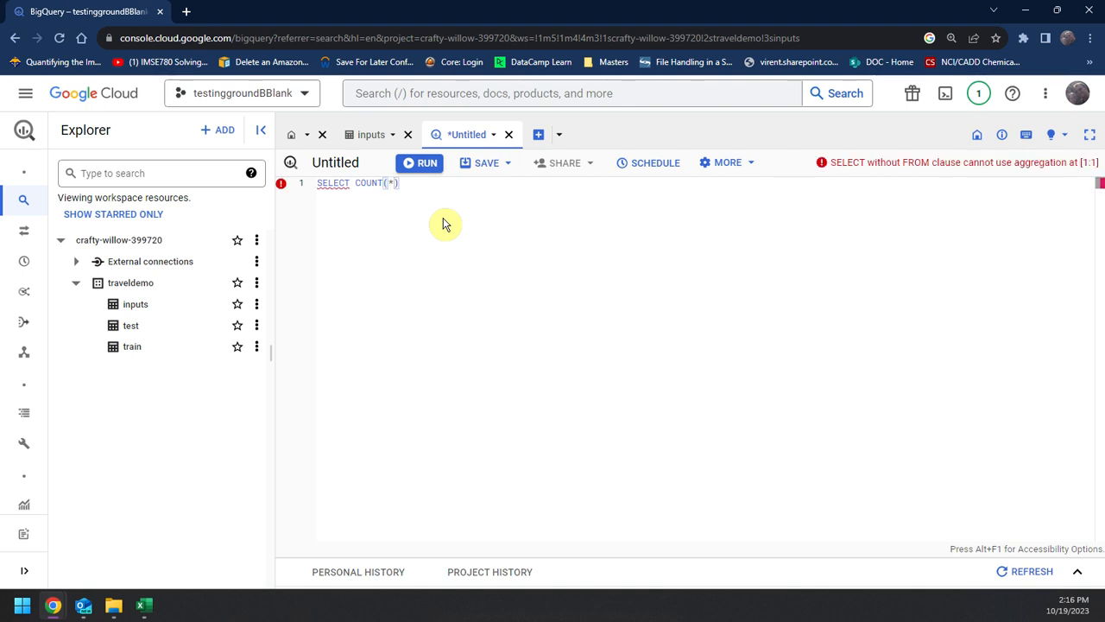
click(475, 190)
text(fF)
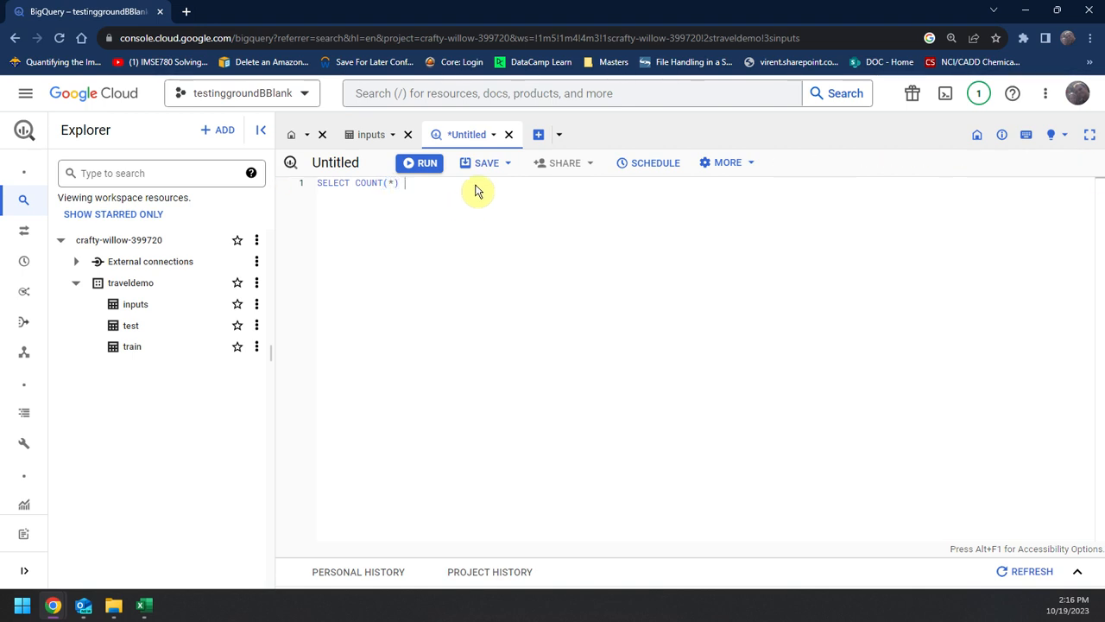
text(FROM )
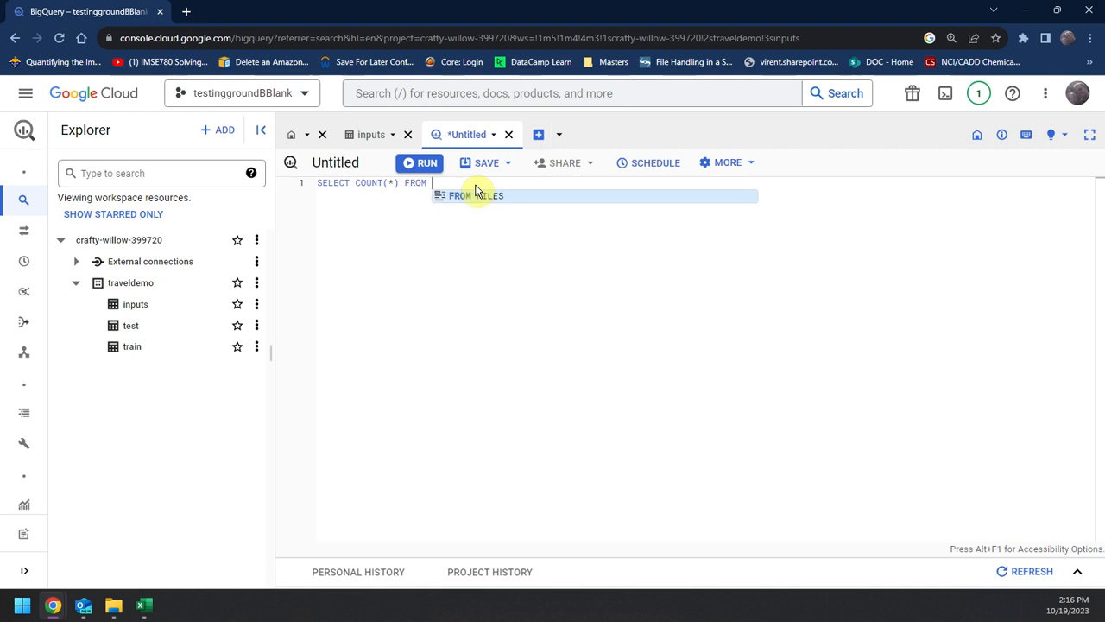
text(tr)
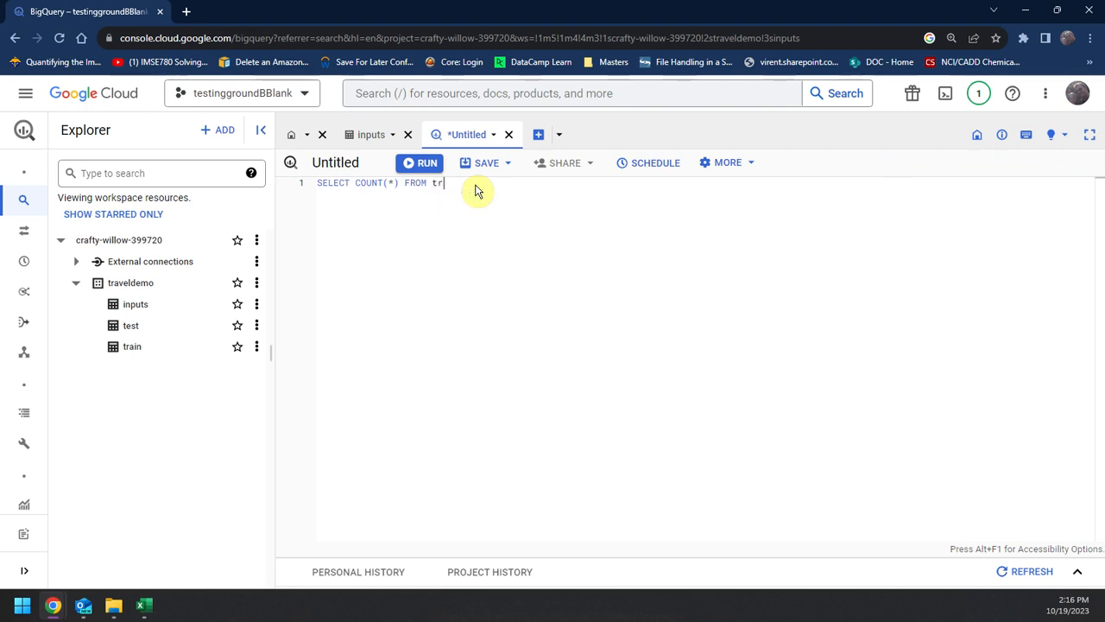
Step: Complete the count query with FROM `traveldemo.train` and run it
key(BackSpace)
key(BackSpace)
key(BackSpace)
key(BackSpace)
key(BackSpace)
key(BackSpace)
key(BackSpace)
text(o.train)
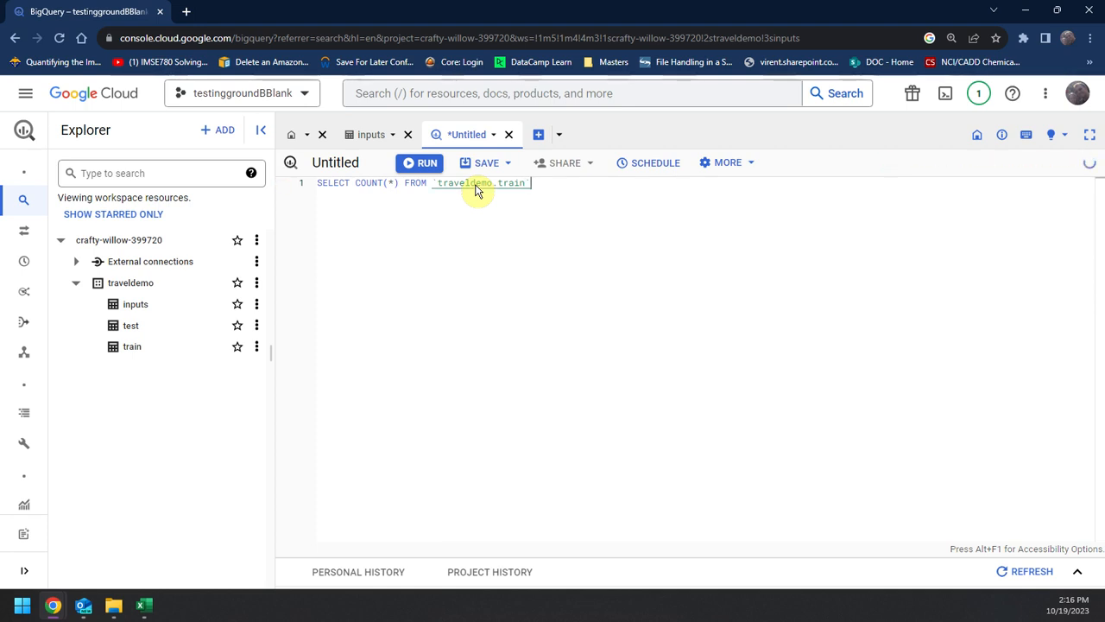
click(419, 172)
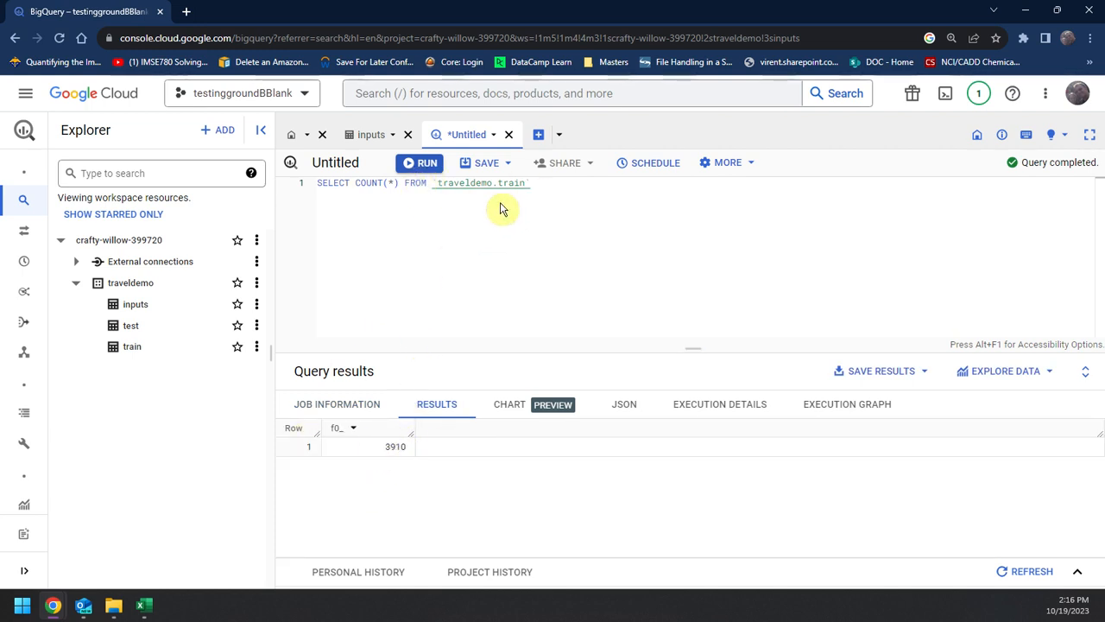
Step: Change the table in the count query to traveldemo.test and run it
click(841, 337)
key(BackSpace)
key(BackSpace)
key(BackSpace)
key(ctrl+Return)
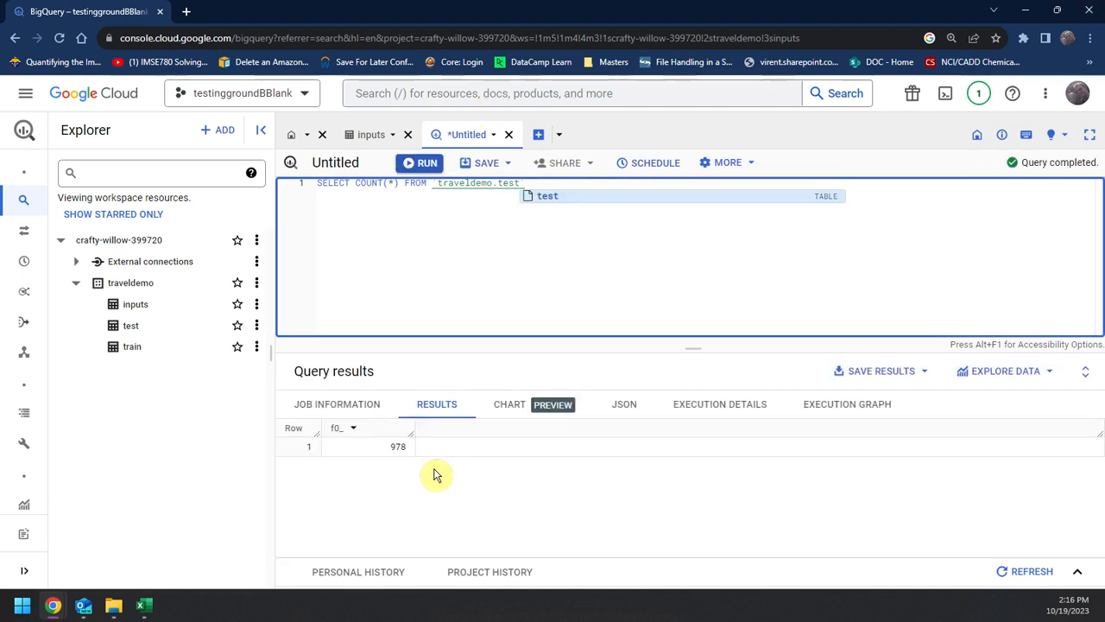
Step: Change the table in the count query to traveldemo.inputs and run it
key(BackSpace)
key(BackSpace)
key(BackSpace)
key(BackSpace)
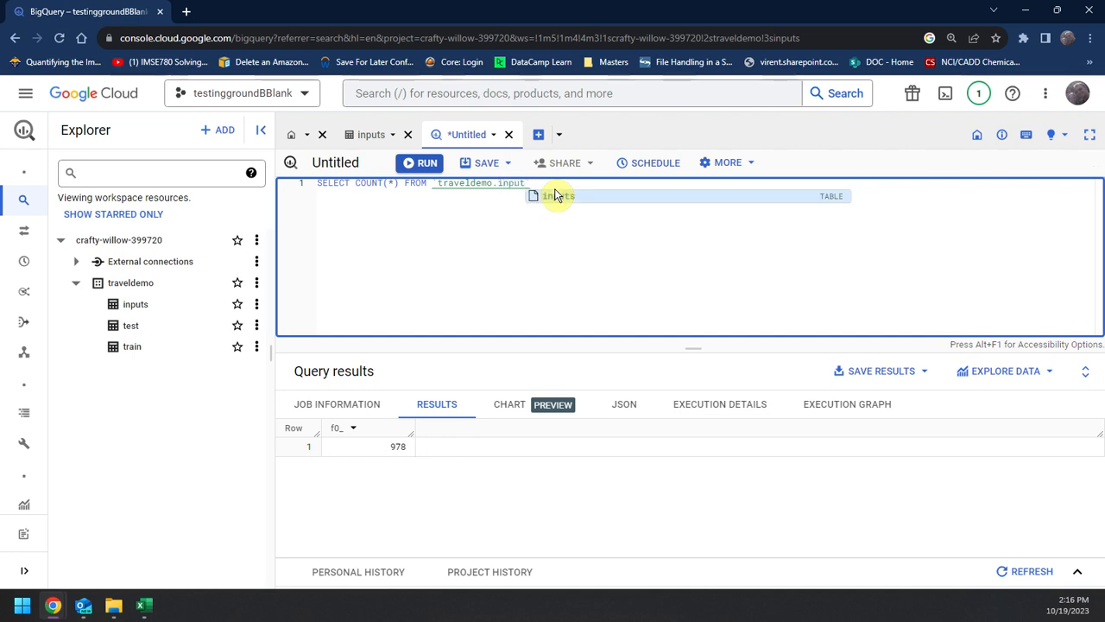
key(ctrl+Return)
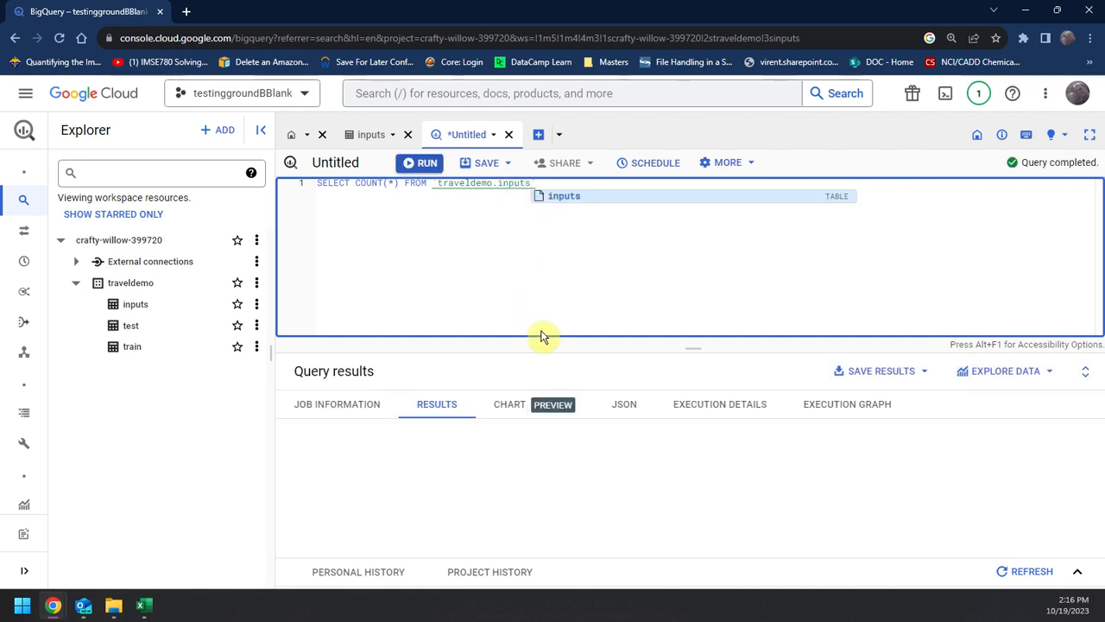
click(489, 233)
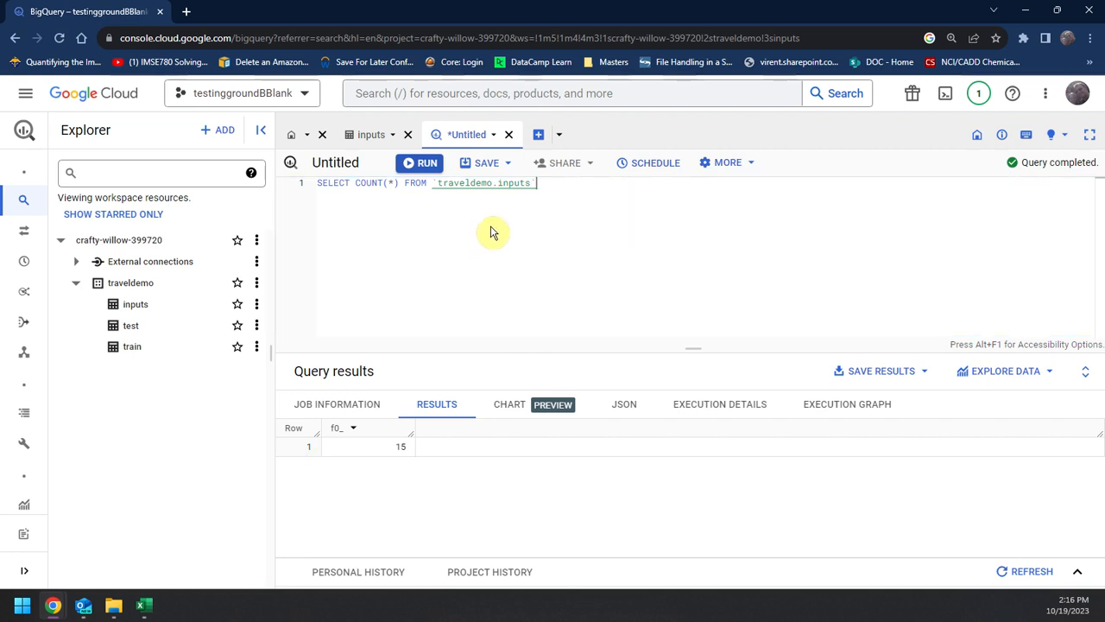
mouse_move(150, 599)
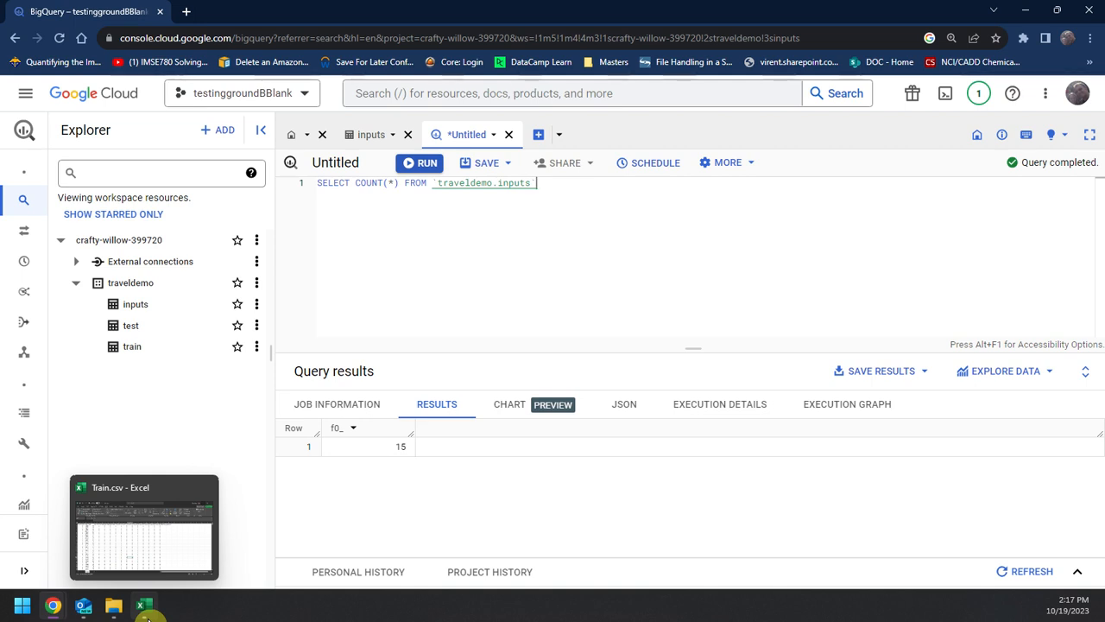
Step: Clear the count query from the editor and close the inputs table
drag(631, 184, 320, 185)
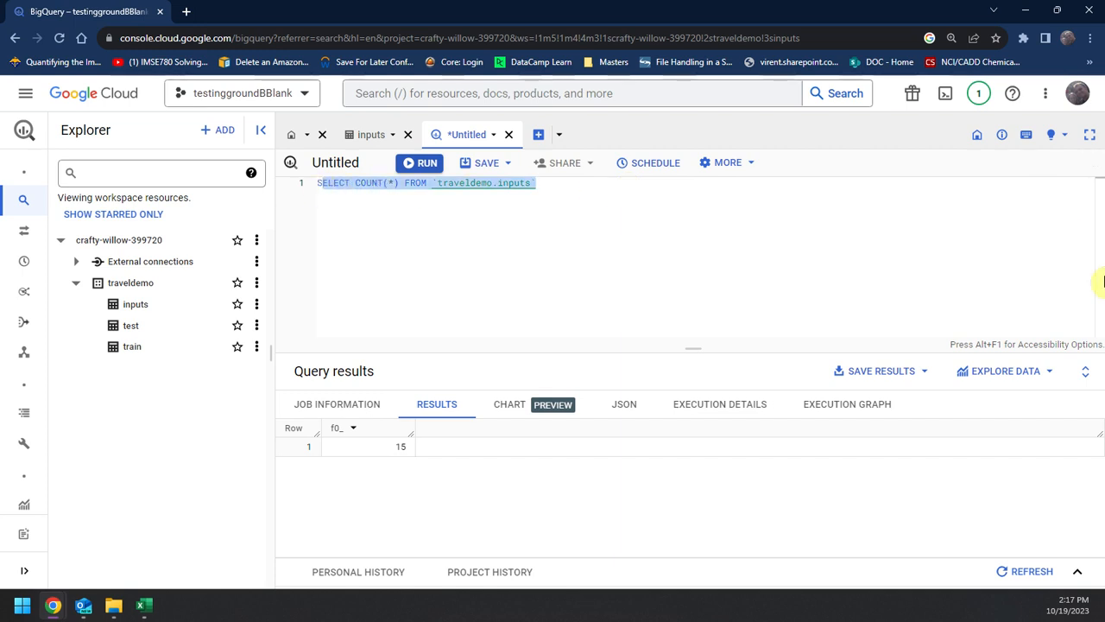
key(BackSpace)
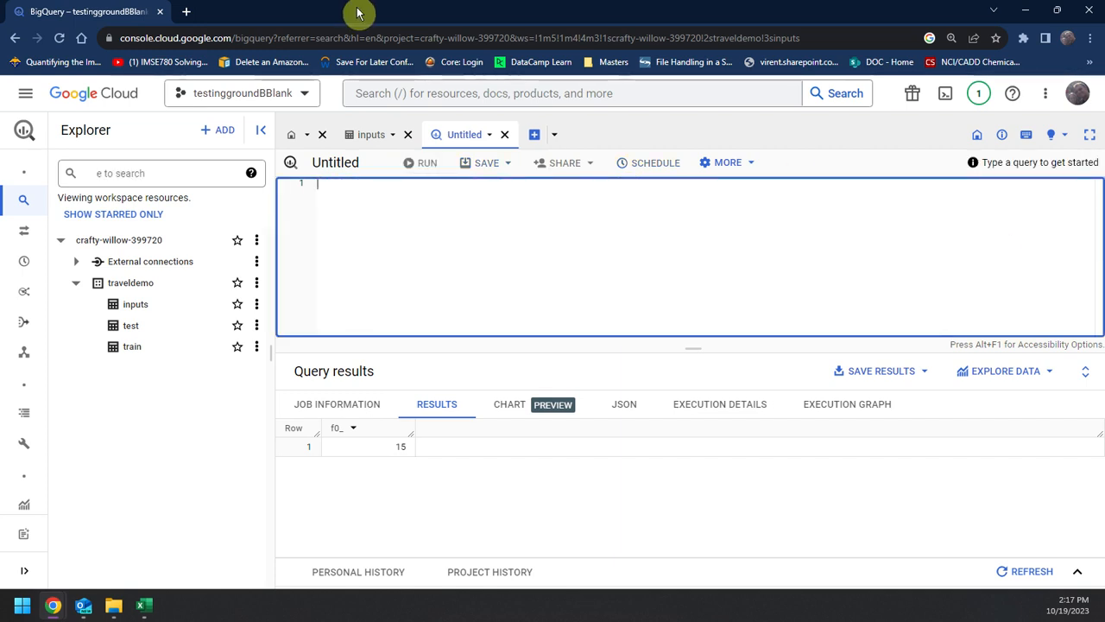
click(408, 136)
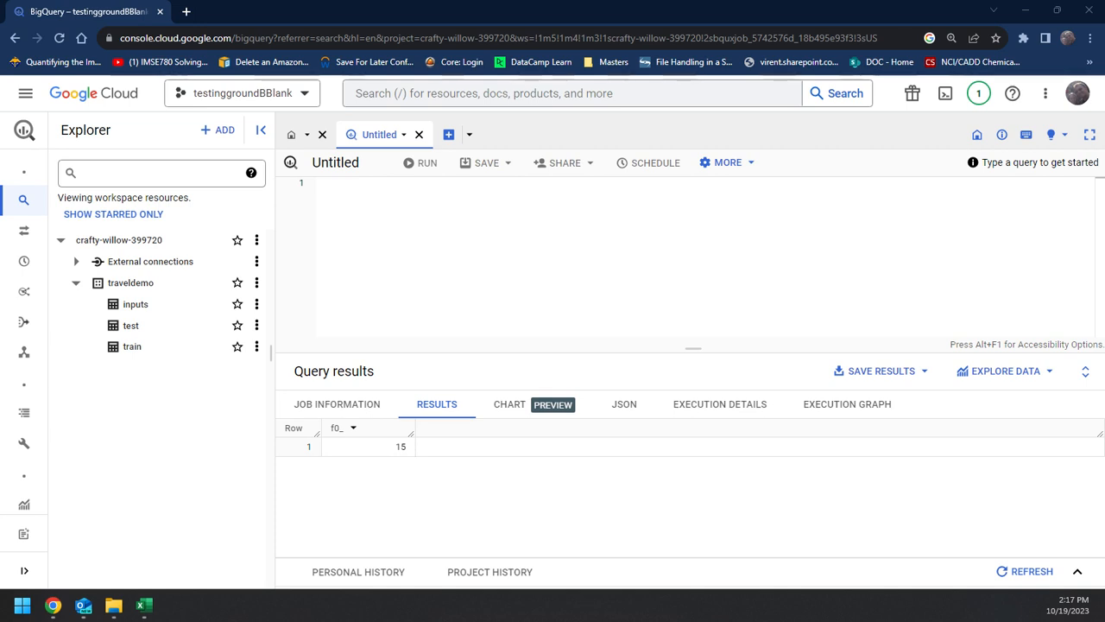
Step: Paste the prepared CREATE MODEL statement into the empty query and rename the model samplemodel1
click(557, 299)
key(ctrl+v)
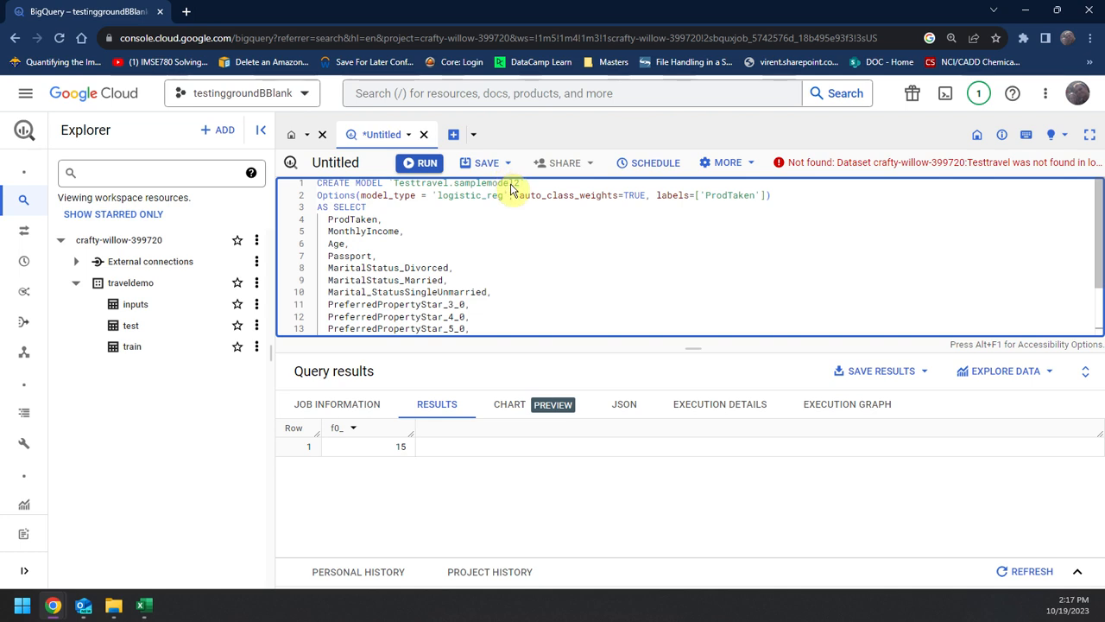
click(515, 185)
text(1)
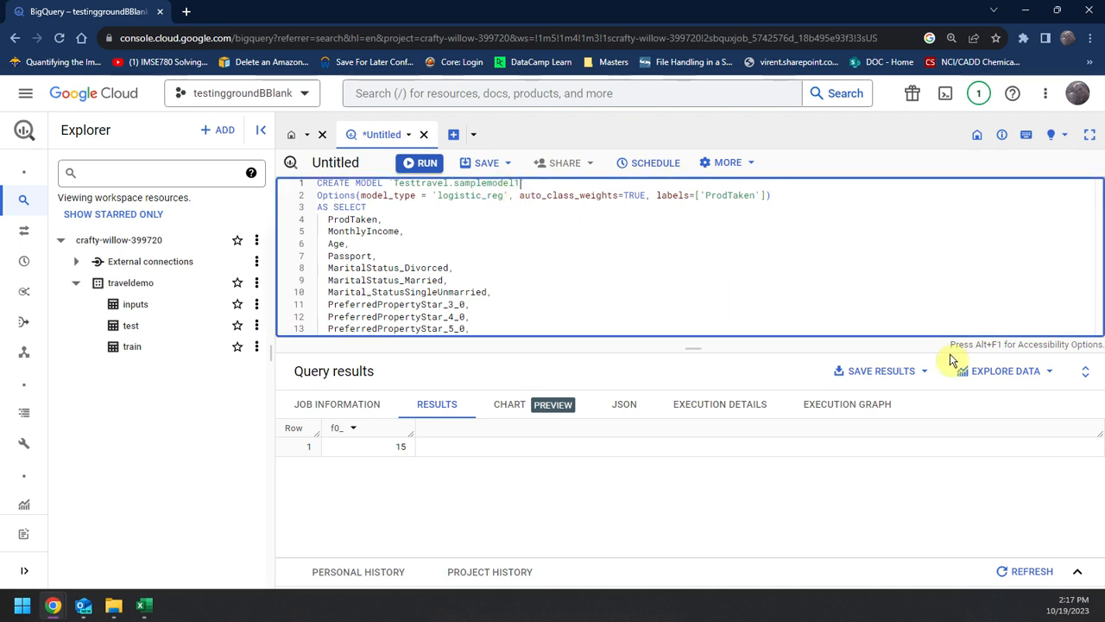
Step: Review the model_type and auto_class_weights options and the selected columns in the CREATE MODEL statement
double_click(497, 196)
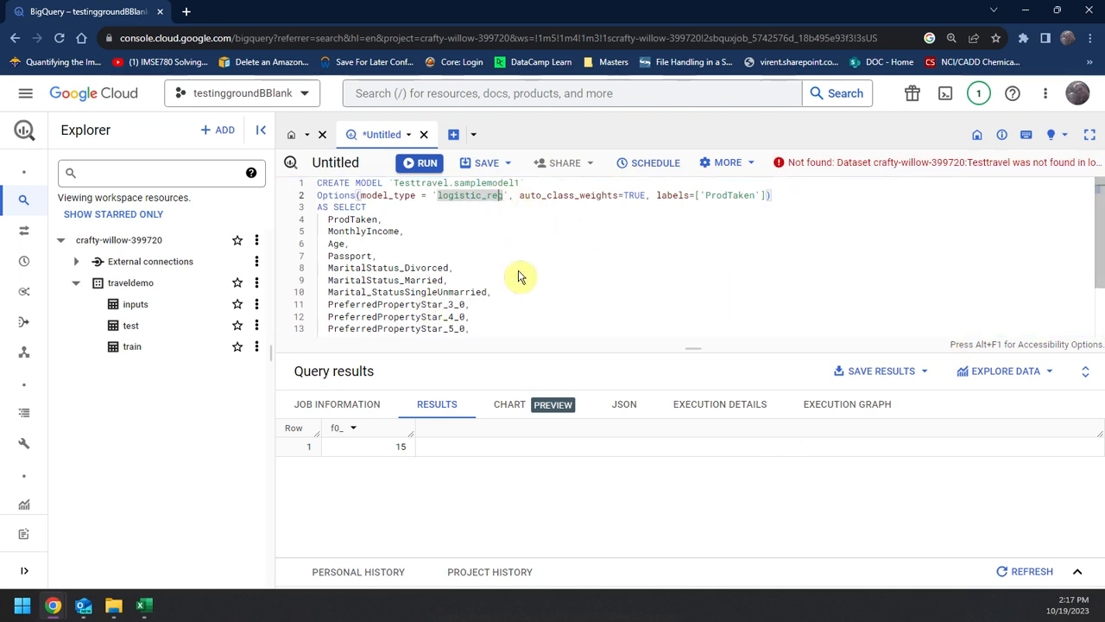
double_click(615, 197)
double_click(630, 196)
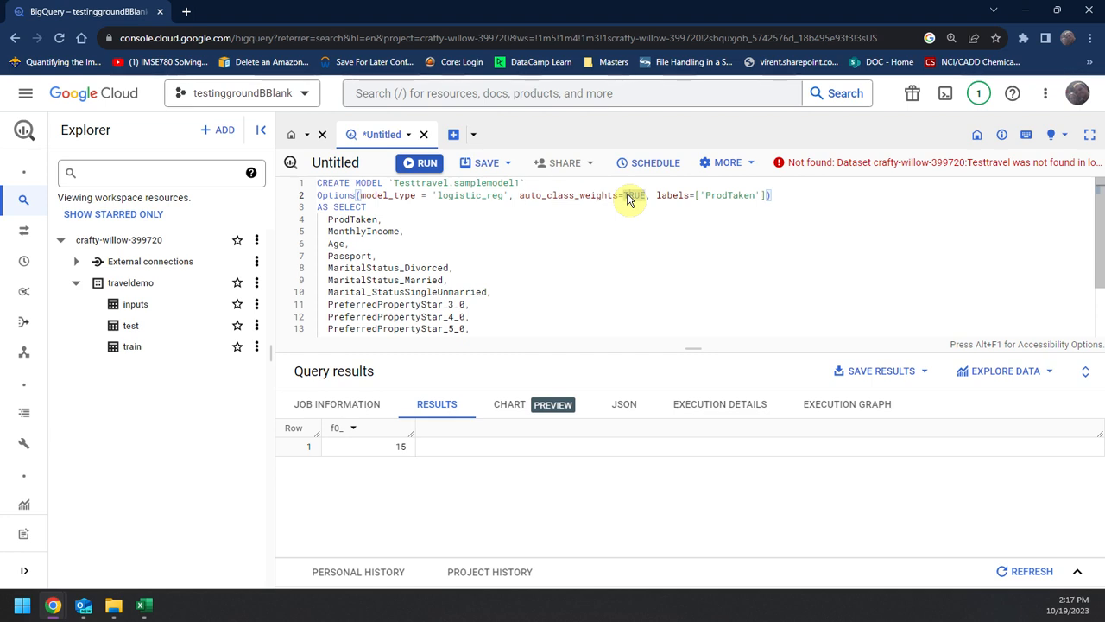
double_click(576, 193)
click(602, 197)
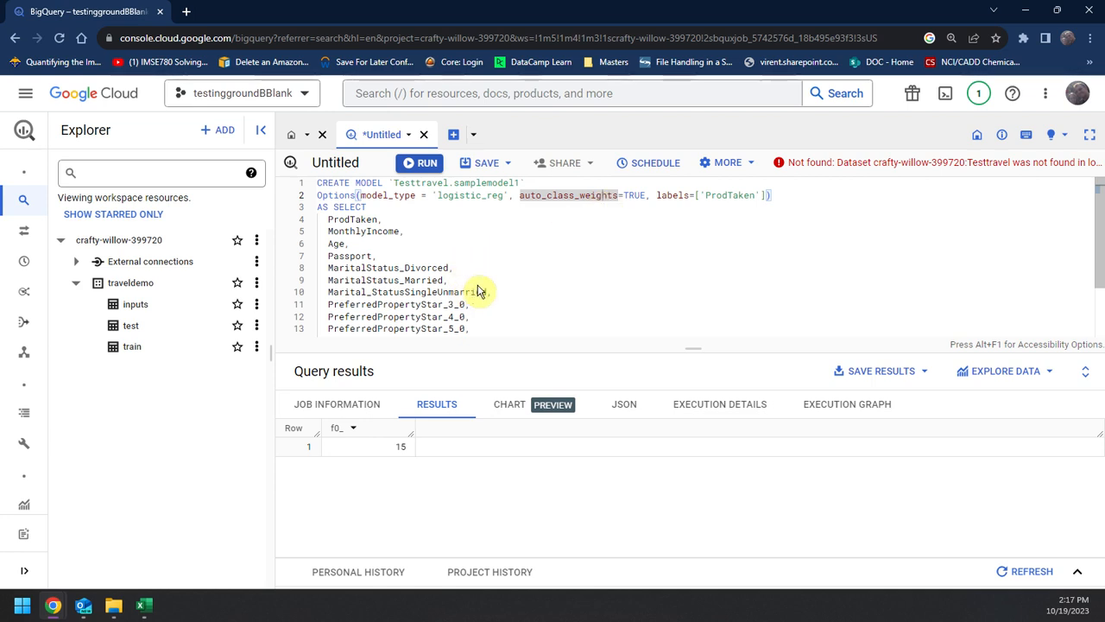
scroll(485, 266, down, 1)
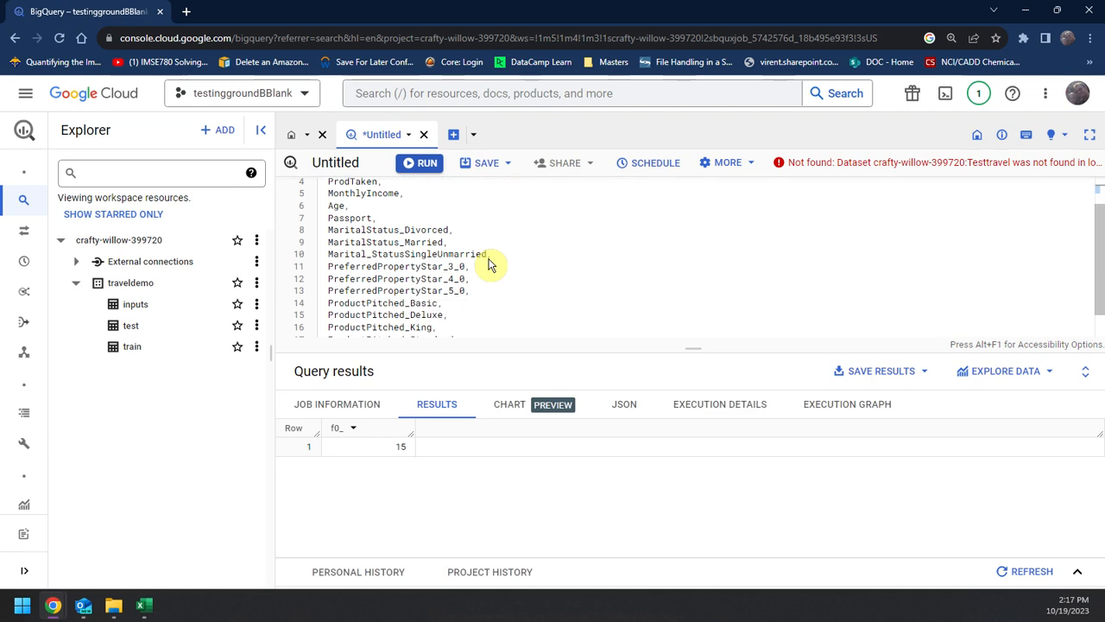
Step: Change the dataset in the statement's FROM clause so that it reads `traveldemo.train`
scroll(482, 285, down, 1)
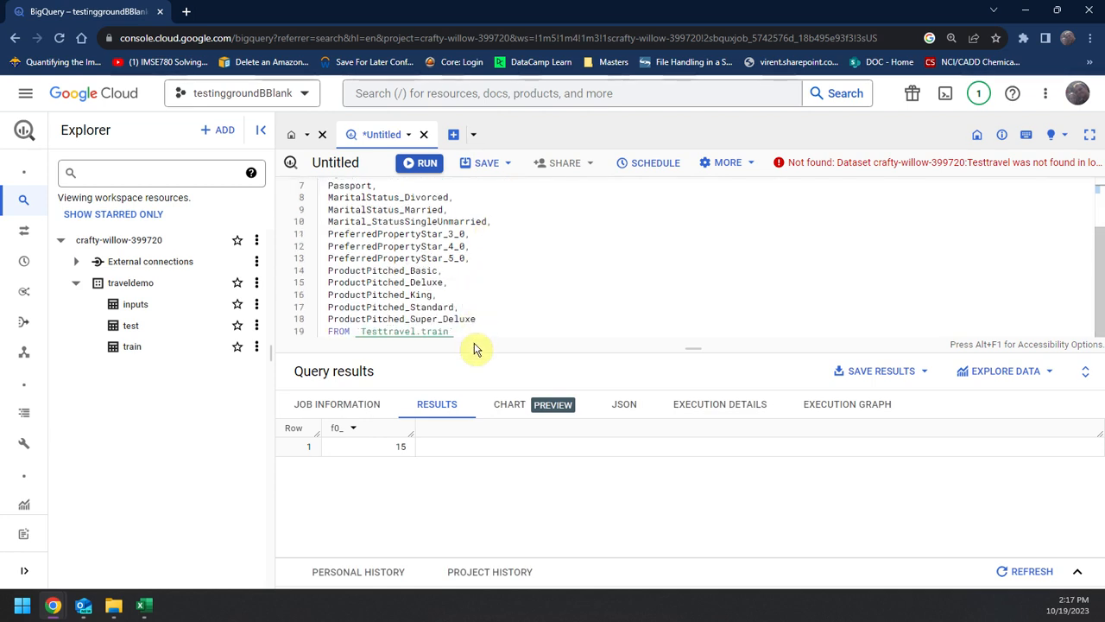
click(412, 333)
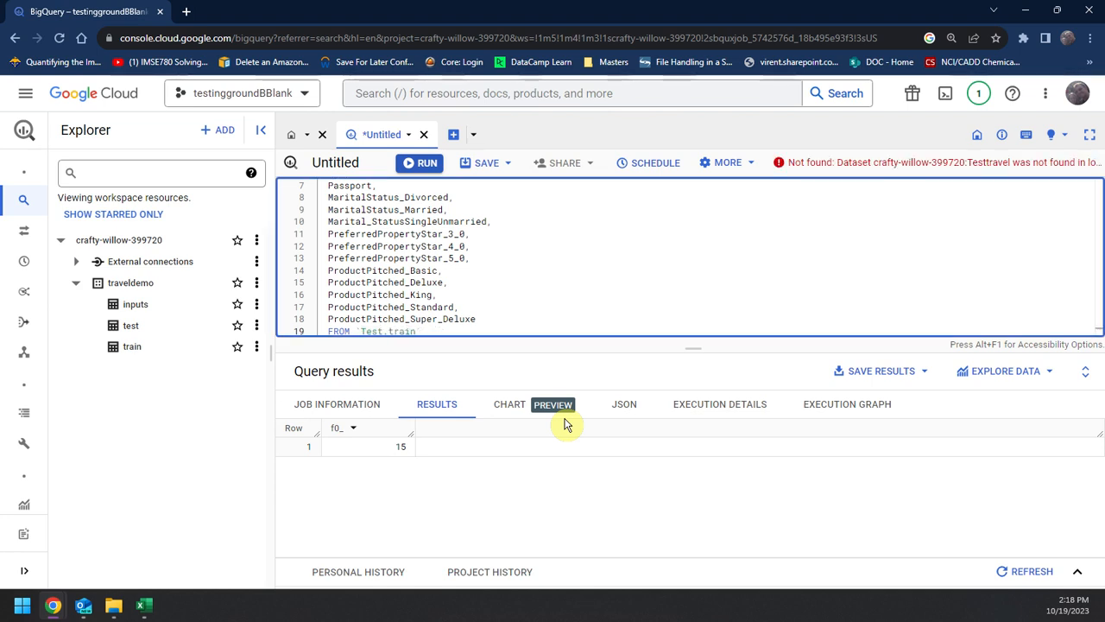
key(BackSpace)
key(BackSpace)
key(BackSpace)
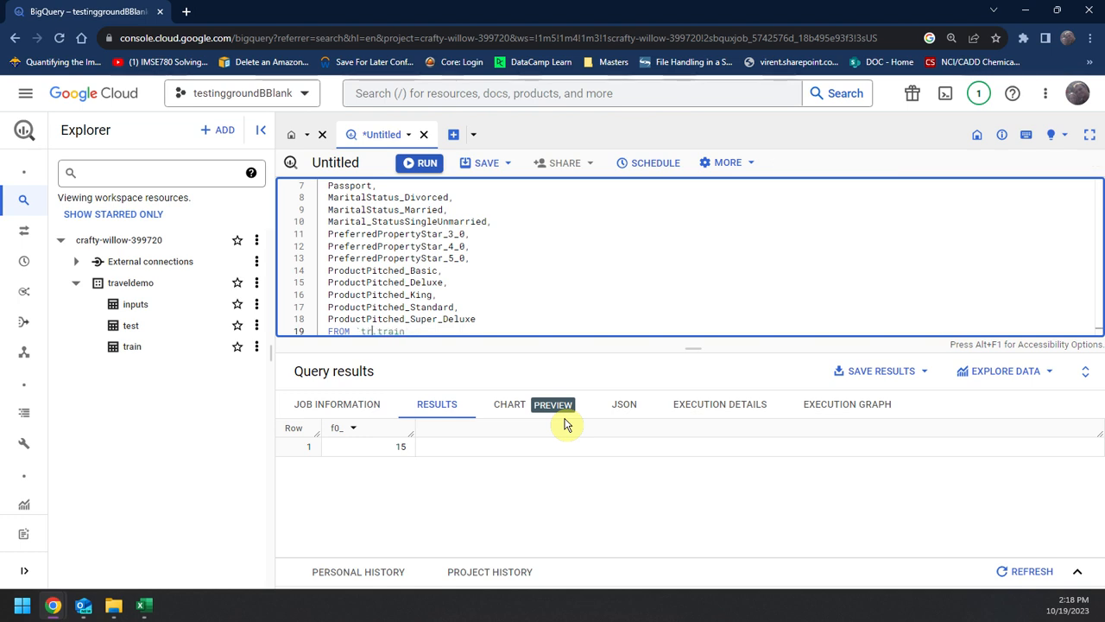
text(demo)
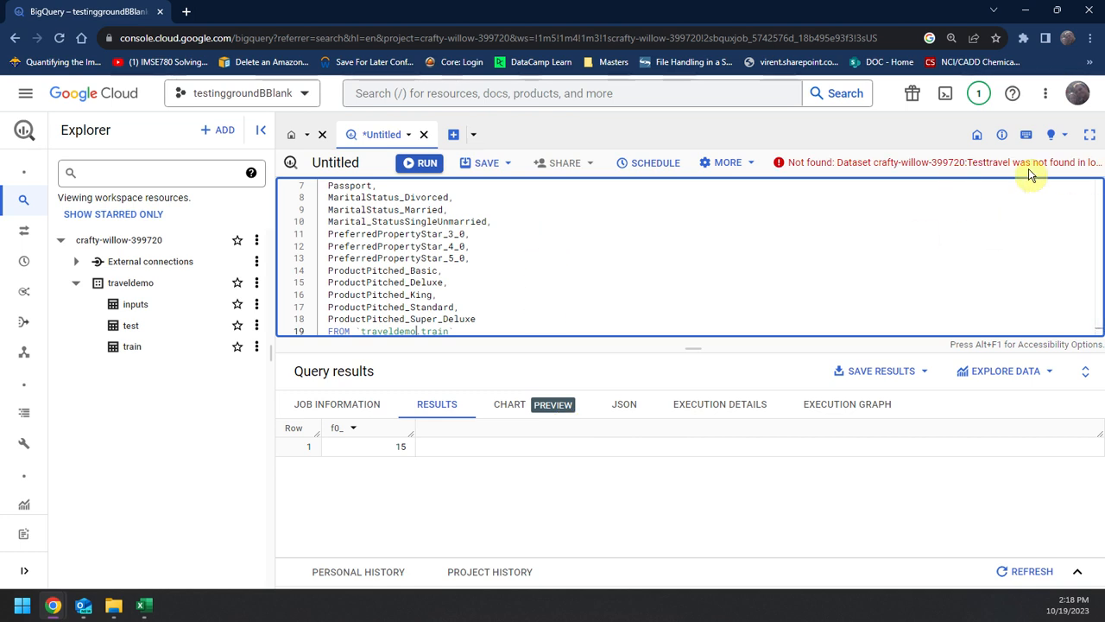
Step: Change the dataset in the CREATE MODEL line so that it reads `traveldemo.samplemodel1` and run the statement
scroll(617, 316, up, 2)
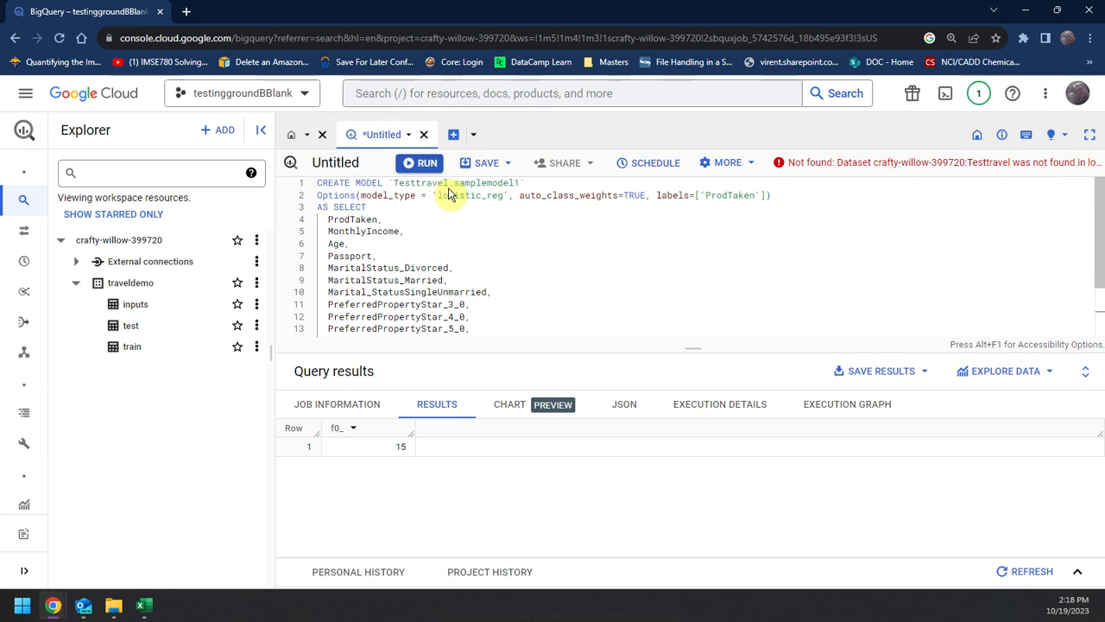
drag(448, 187, 409, 187)
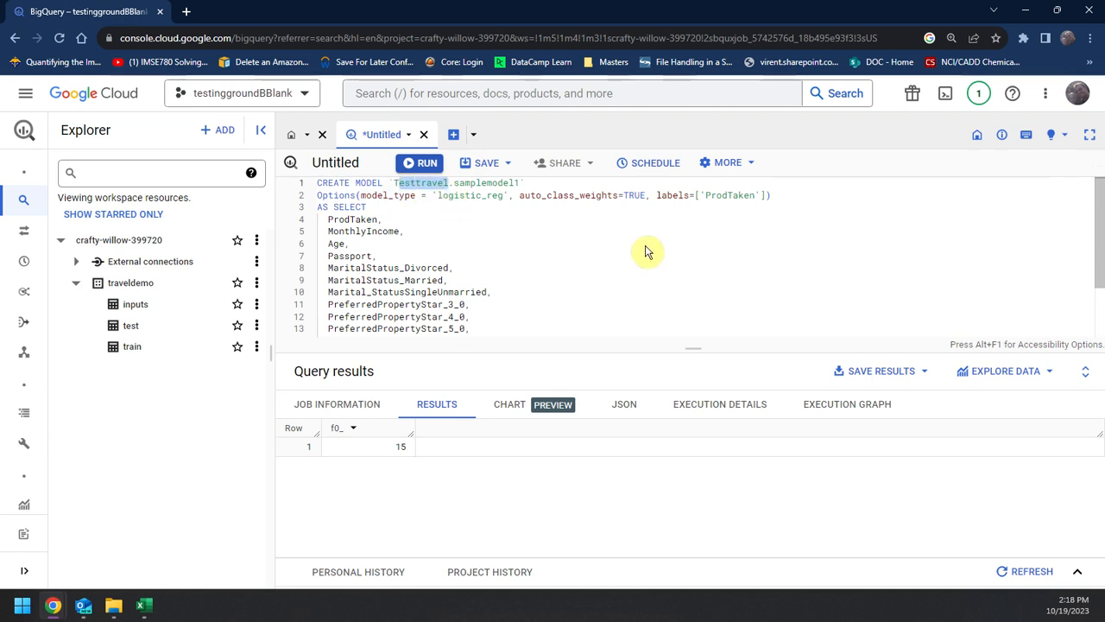
key(BackSpace)
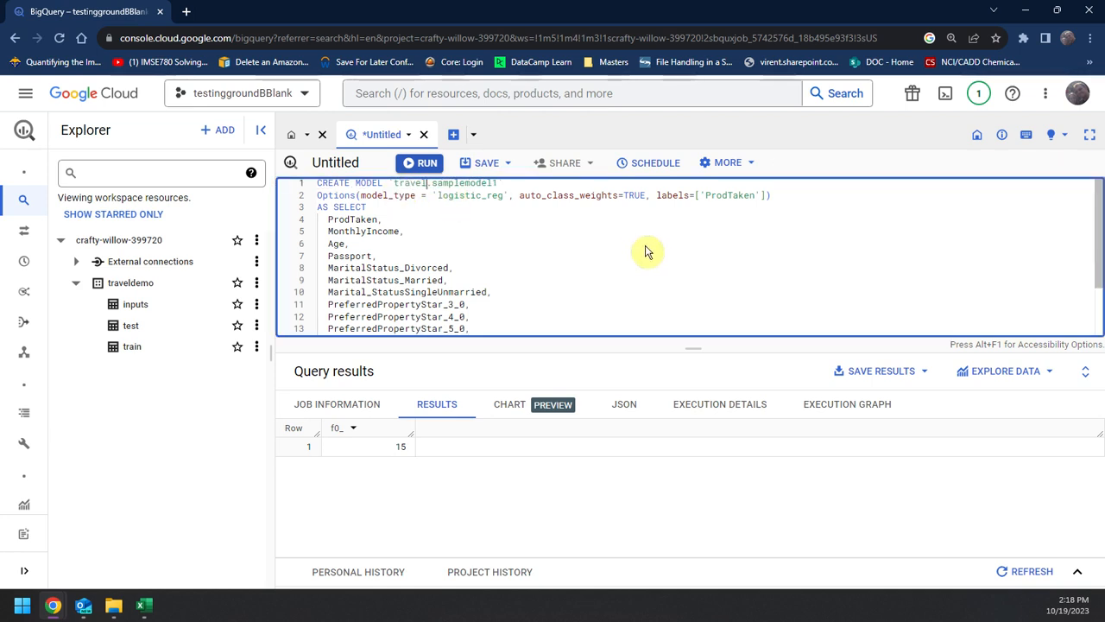
text(traveldemo)
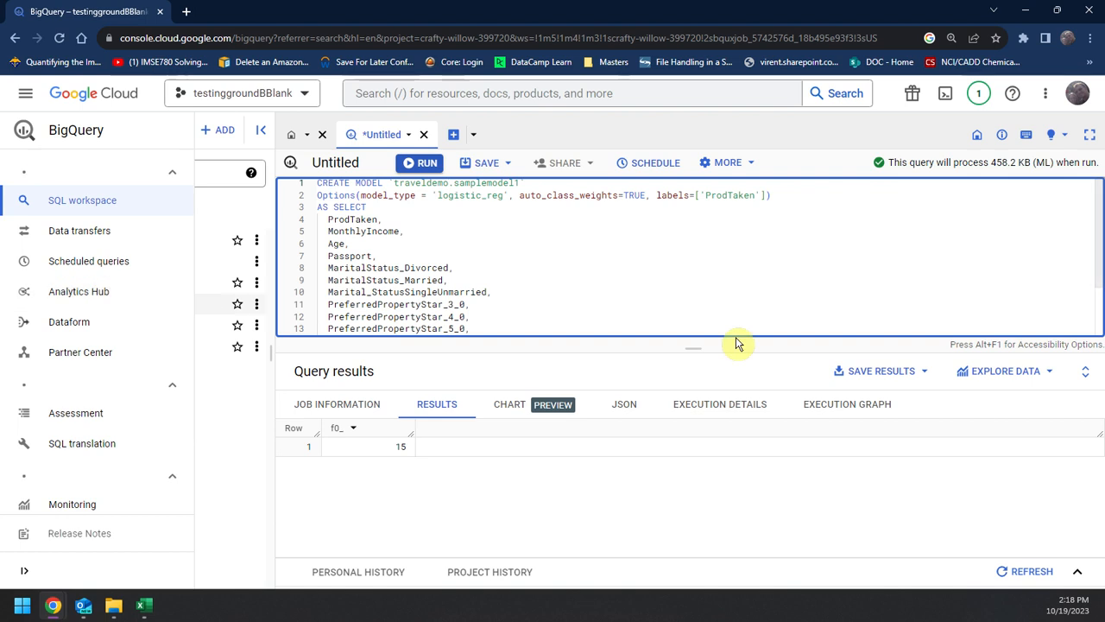
click(737, 303)
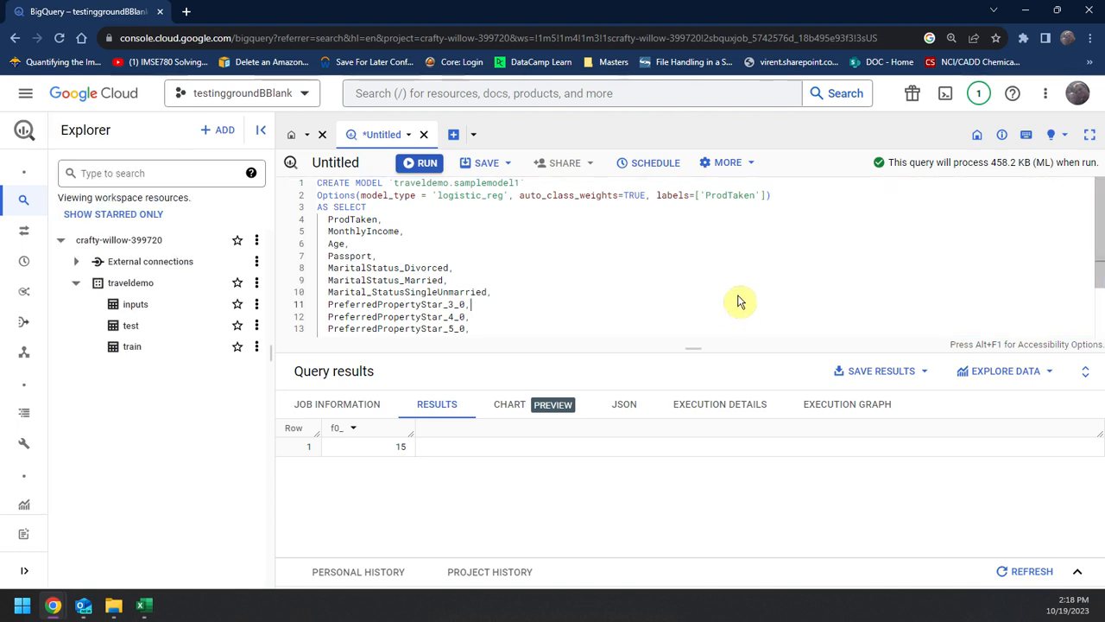
key(ctrl+Return)
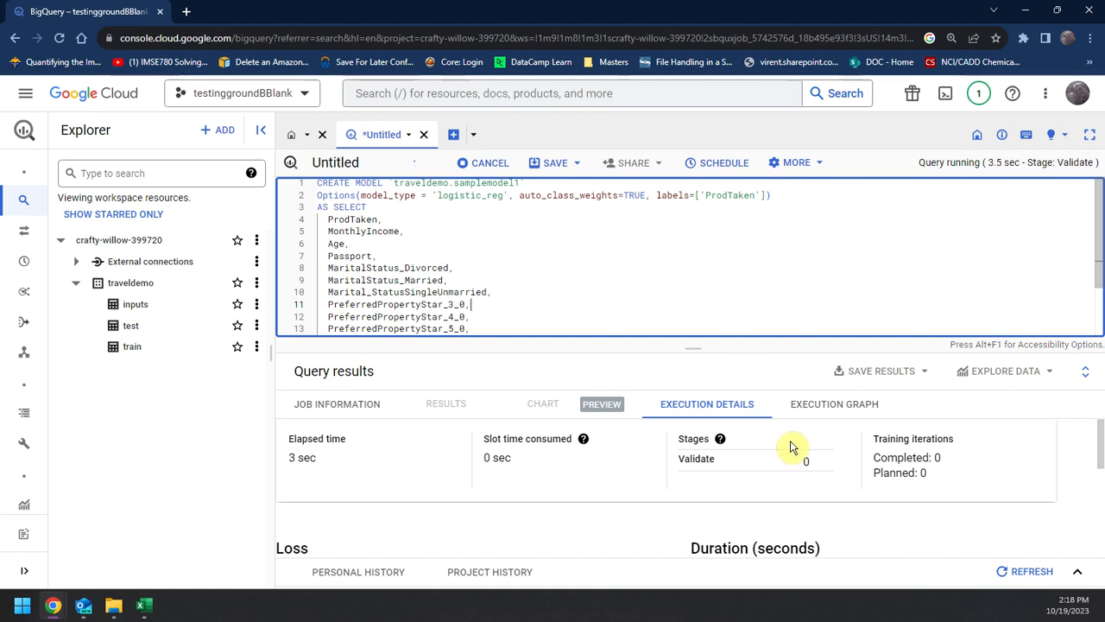
scroll(665, 489, down, 3)
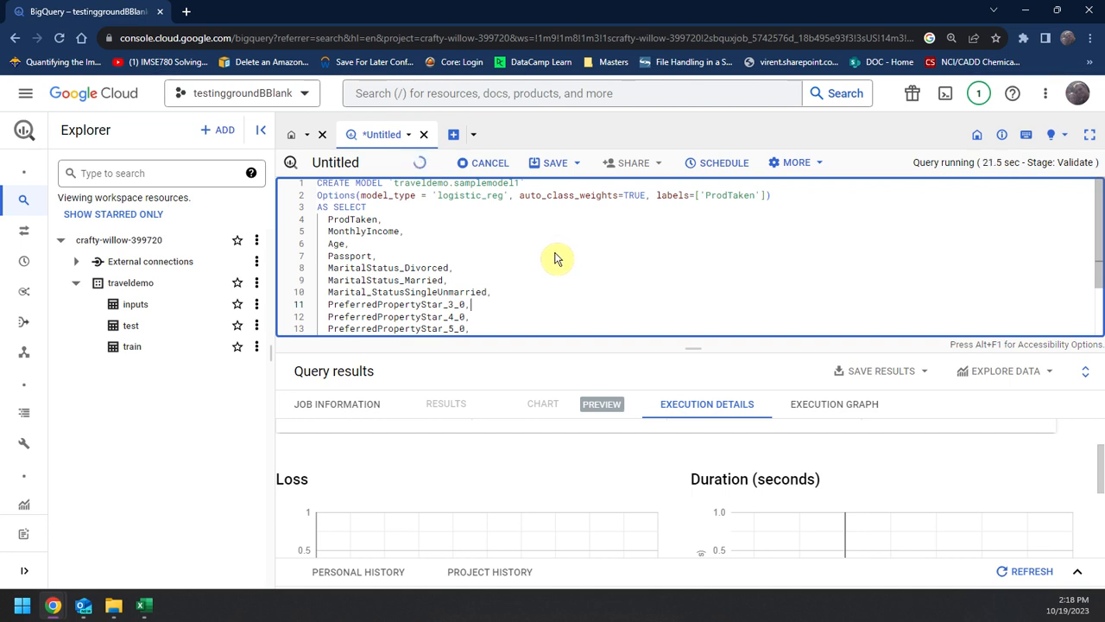
Step: Compose a new SQL query and paste the prepared ML.EVALUATE statement into it
click(473, 134)
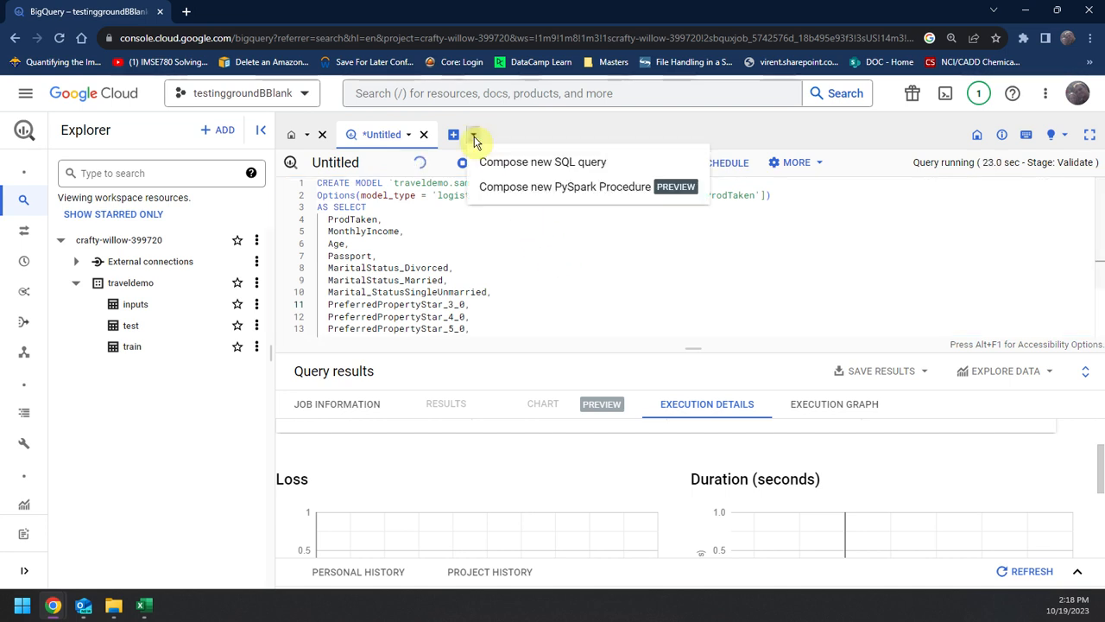
click(512, 166)
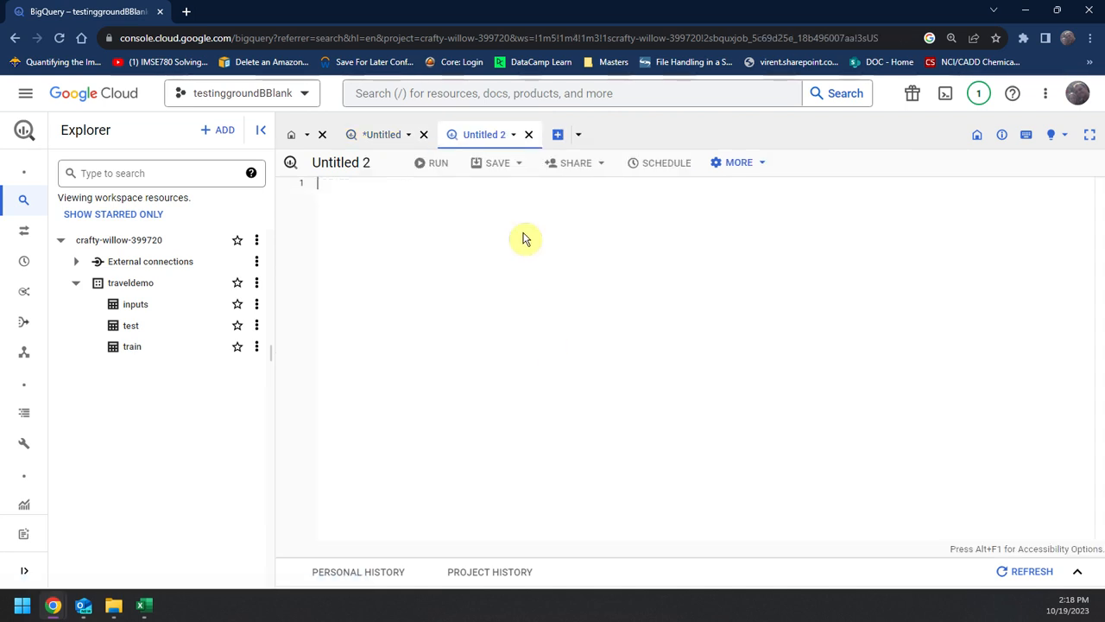
click(499, 143)
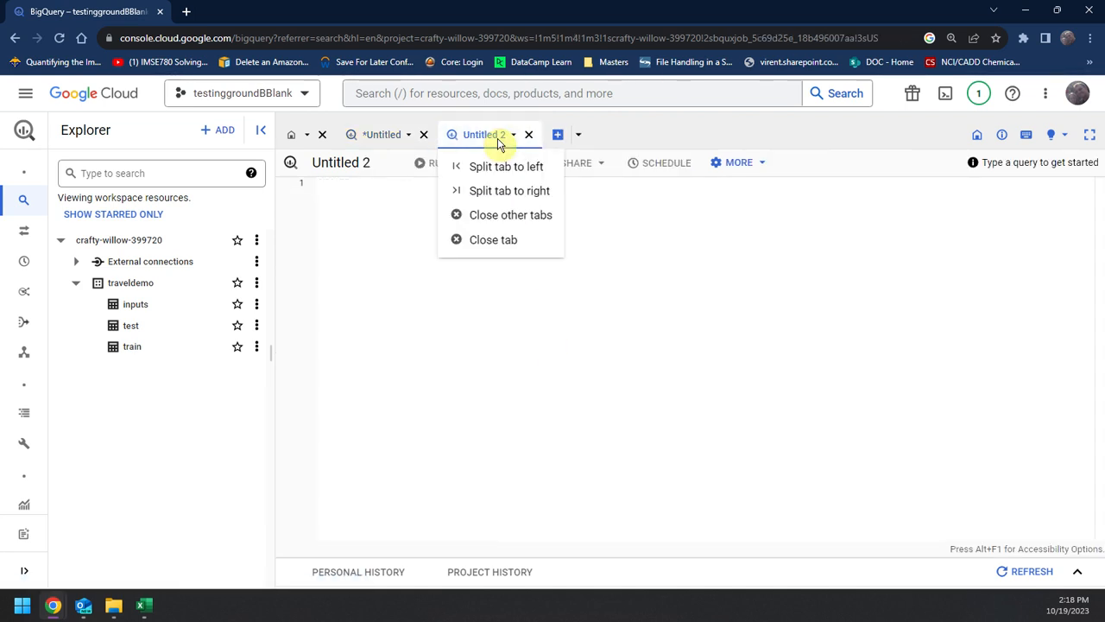
click(916, 439)
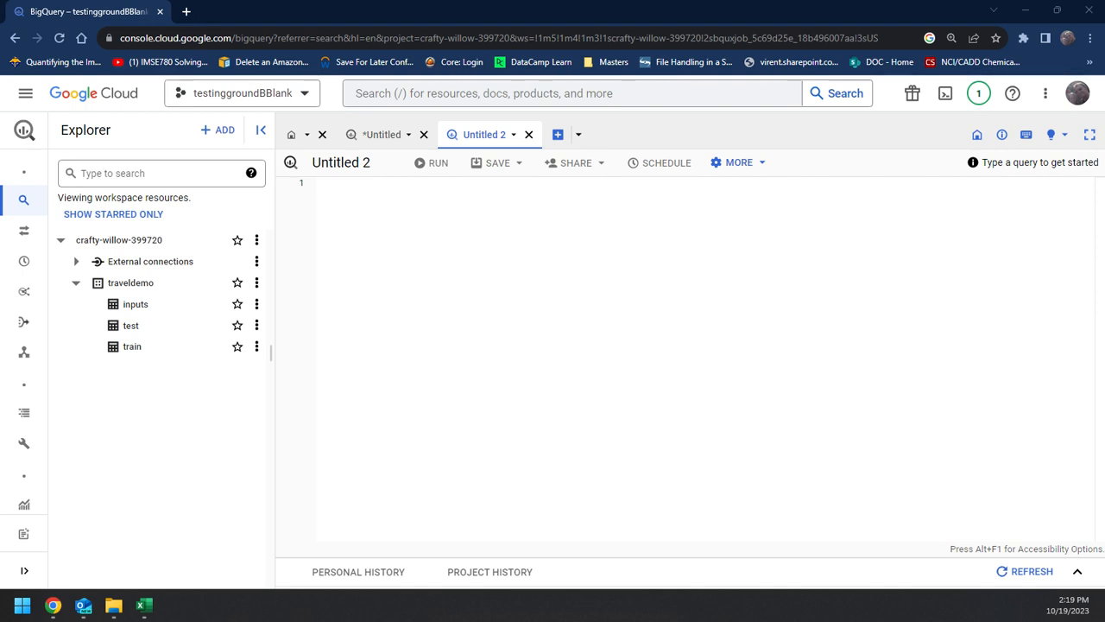
text(SELECT * FROM ML.EVALUATE(MODEL `Testtravel.samplemodel2`, ( SELECT   ProdTaken,   MonthlyIncome,   Age,   Passport,   MaritalStatus_Divorced,   MaritalStatus_Married,   Marital_StatusSingleUnmarried,   PreferredPropertyStar_3_0,   PreferredPropertyStar_4_0,   PreferredPropertyStar_5_0,   ProductPitched_Basic,   ProductPitched_Deluxe,   ProductPitched_King,   ProductPitched_Standard,   ProductPitched_Super_Deluxe FROM `Testtravel.test`));)
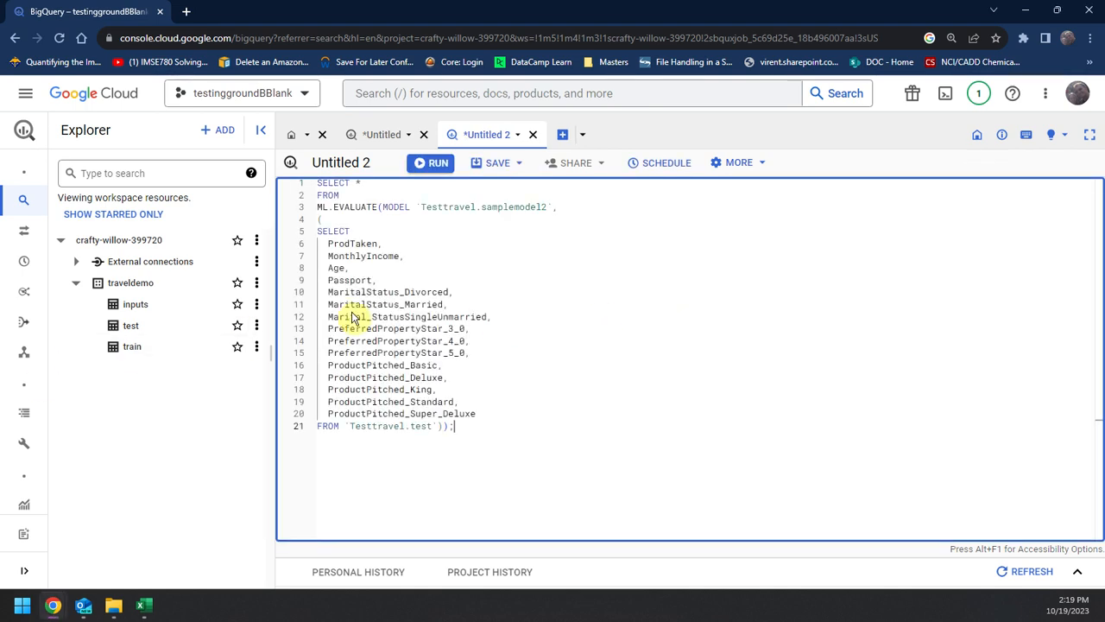
Step: Change the model reference in the ML.EVALUATE line to `traveldemo.samplemodel1`
drag(476, 207, 437, 208)
text(t)
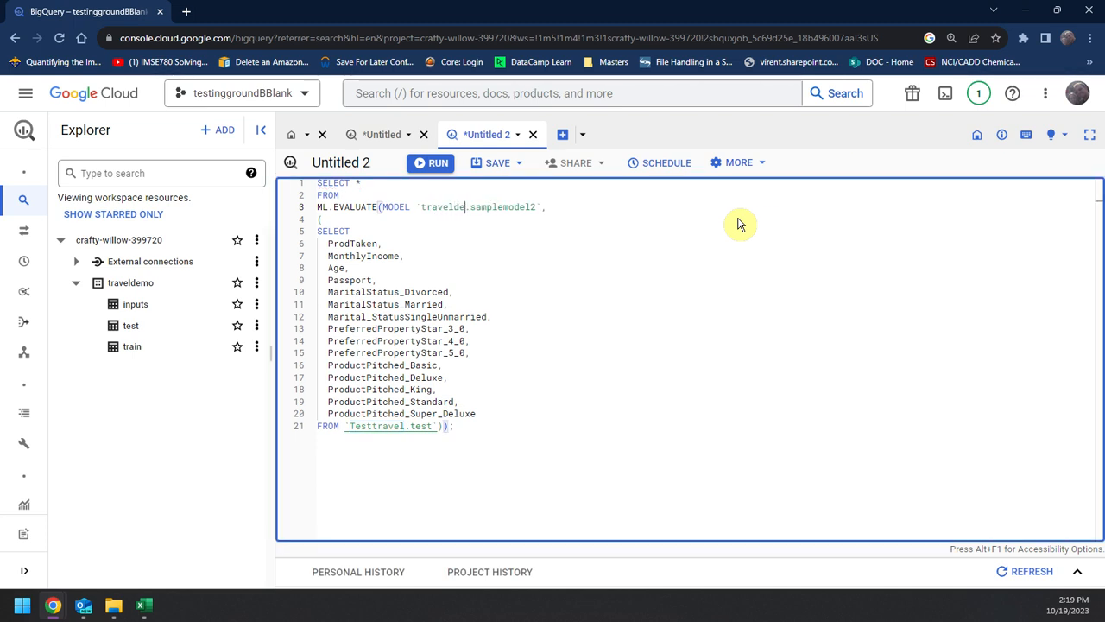
double_click(551, 211)
double_click(551, 214)
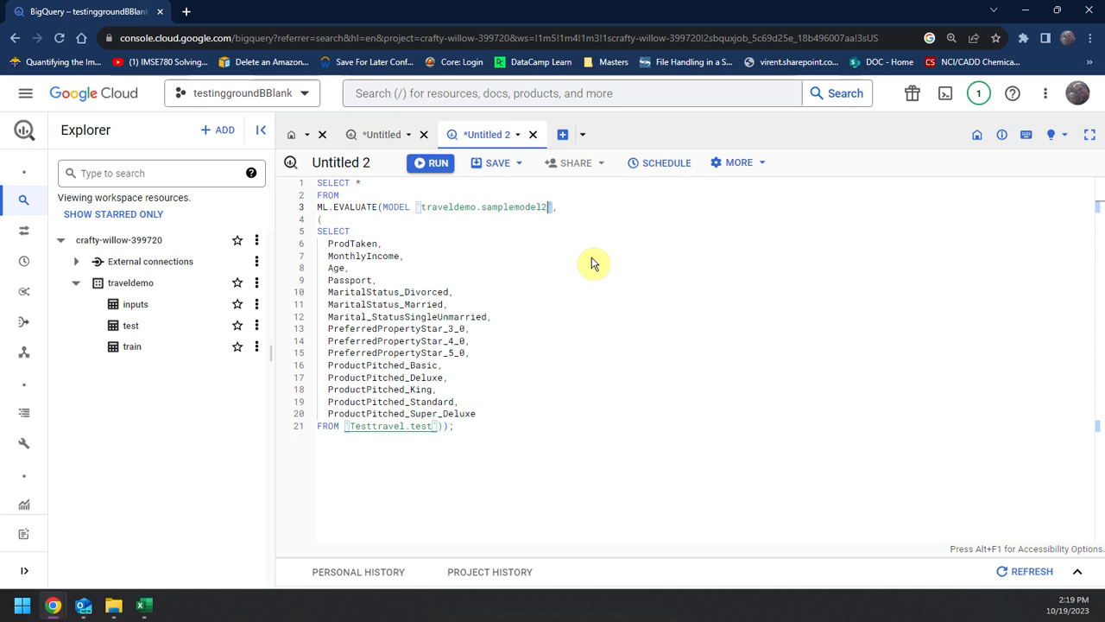
click(543, 210)
key(BackSpace)
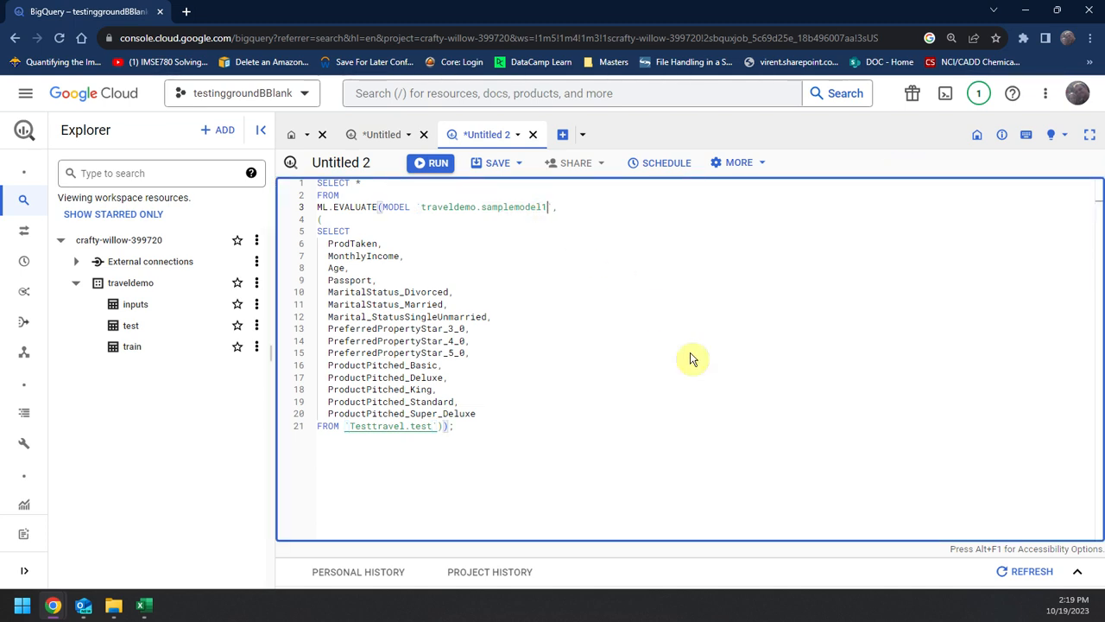
Step: Change the dataset in the evaluation query's FROM clause so that it reads `traveldemo.test`
drag(404, 429, 343, 430)
text(tra)
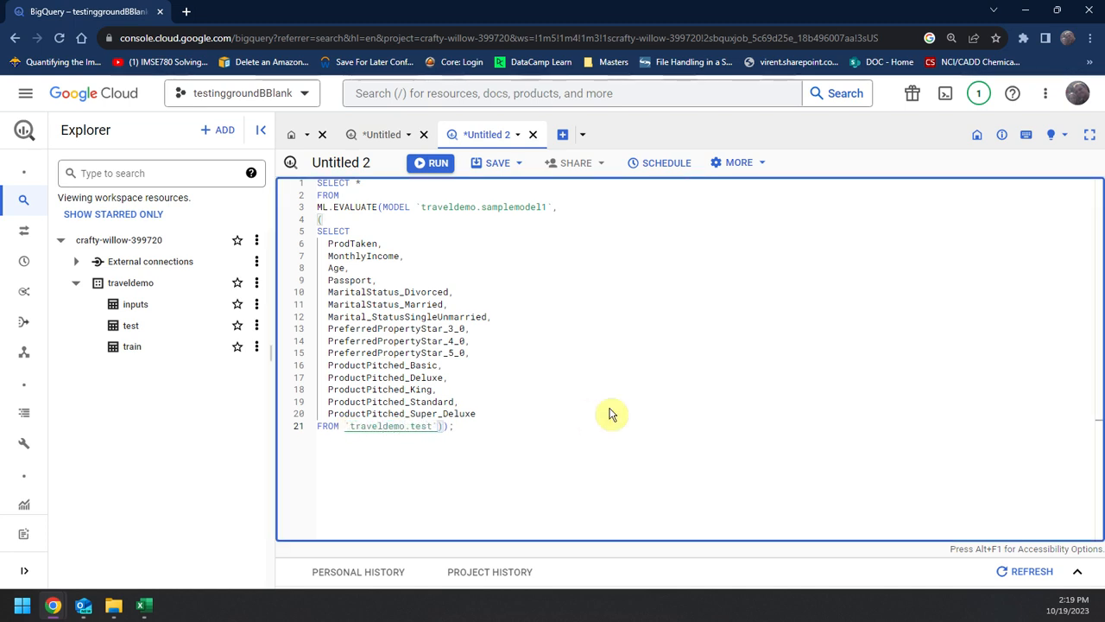
click(621, 306)
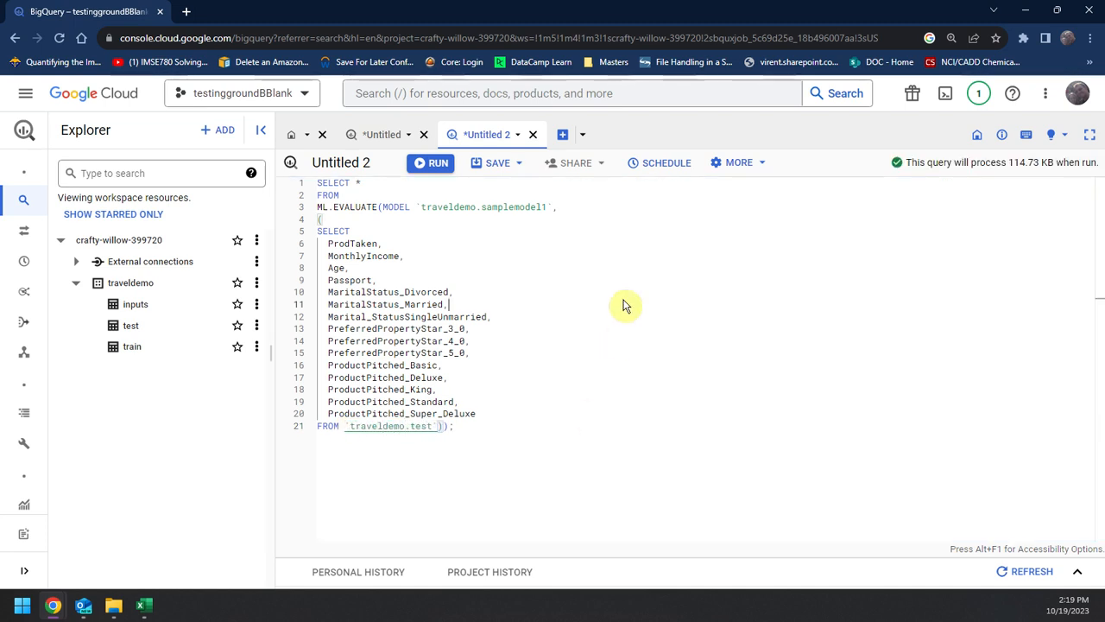
Step: Return to the CREATE MODEL query and examine its execution details, including the training iterations and the loss, duration and learn rate charts
click(378, 136)
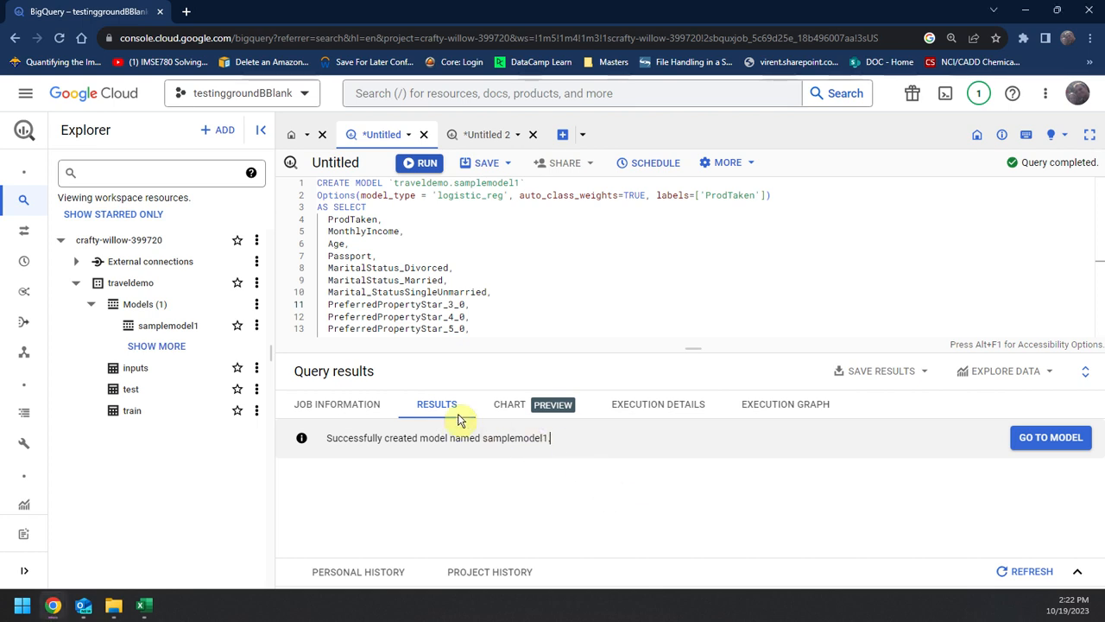
click(531, 413)
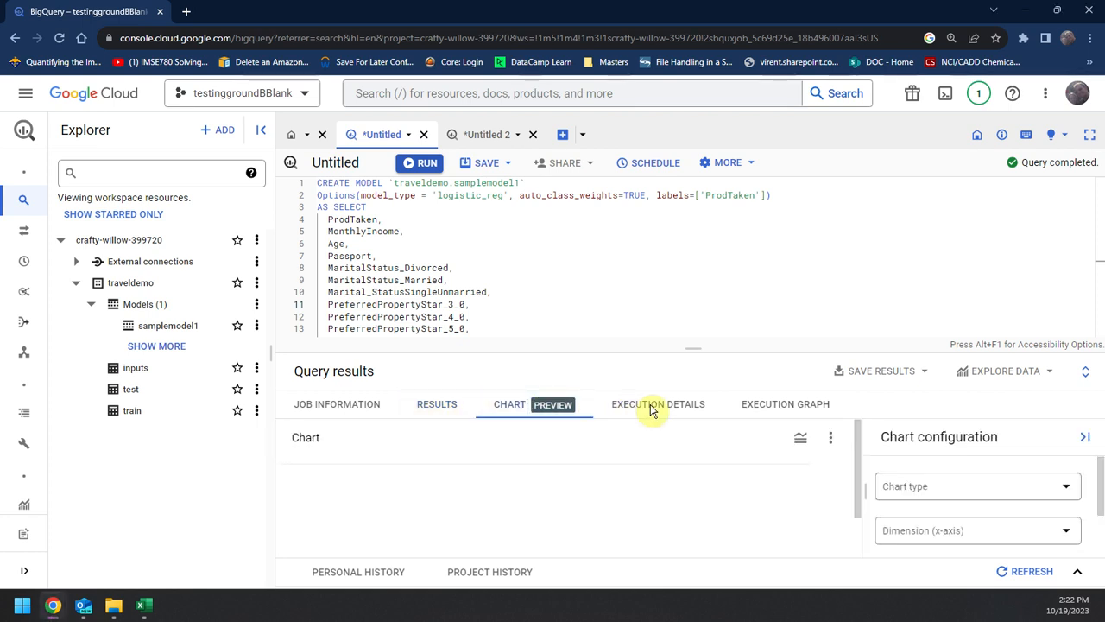
click(786, 406)
click(677, 416)
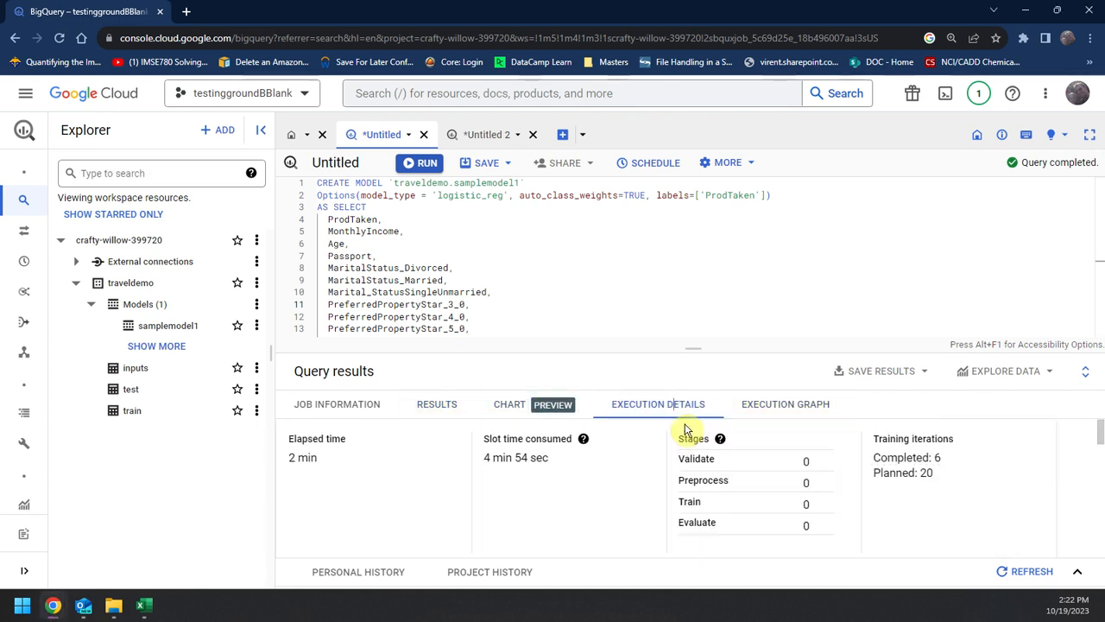
scroll(531, 460, down, 3)
scroll(530, 460, up, 2)
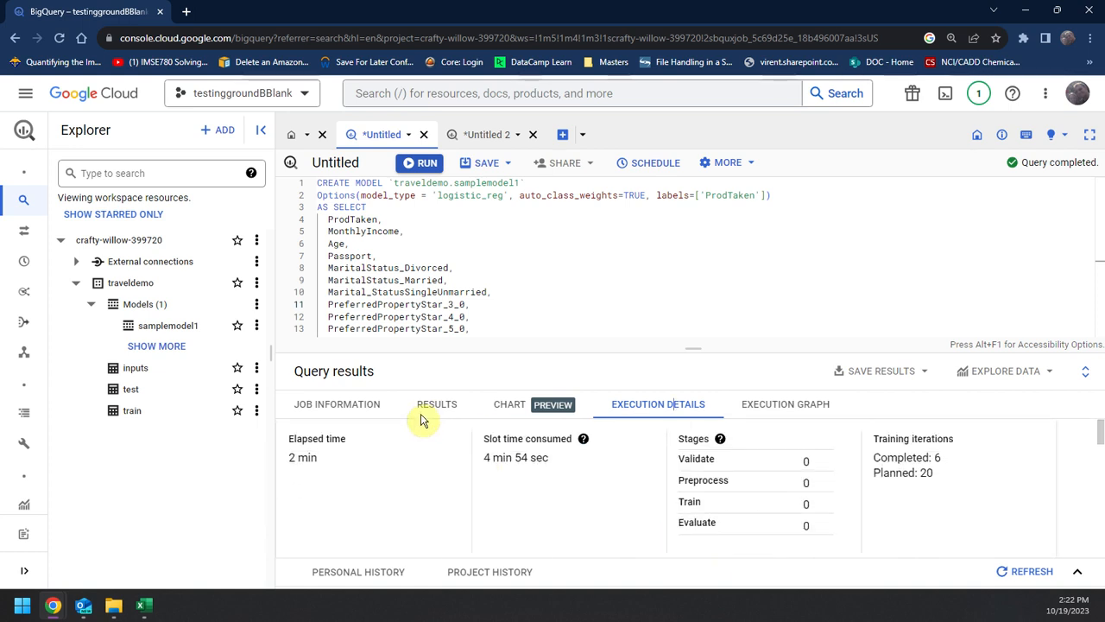
scroll(516, 471, down, 3)
drag(729, 356, 728, 221)
scroll(611, 464, up, 1)
scroll(469, 402, up, 2)
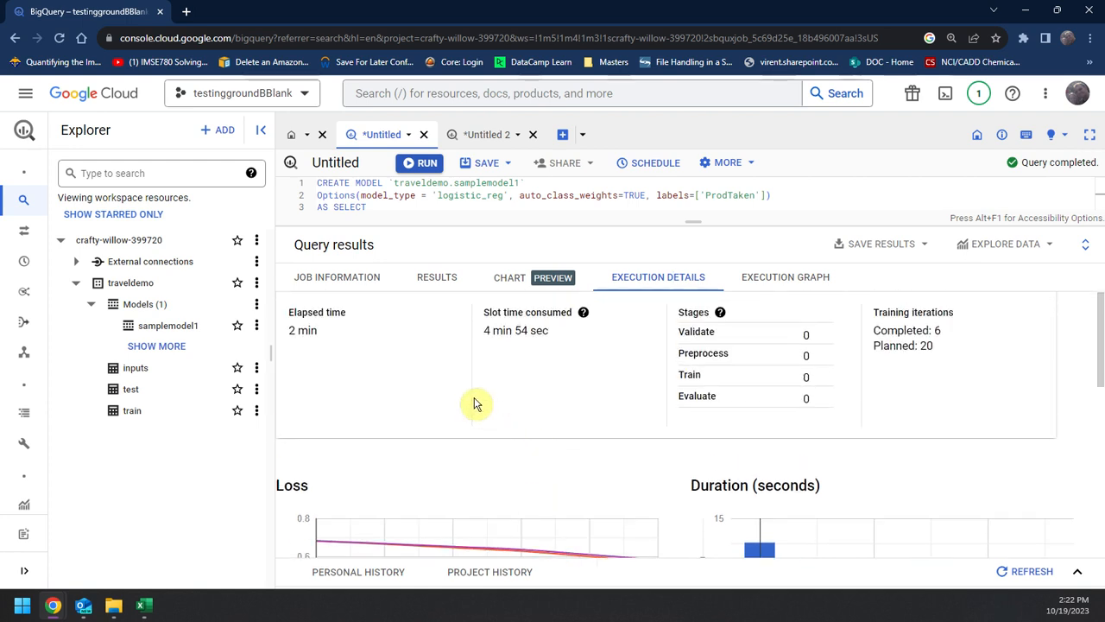
scroll(592, 419, down, 4)
scroll(484, 362, down, 1)
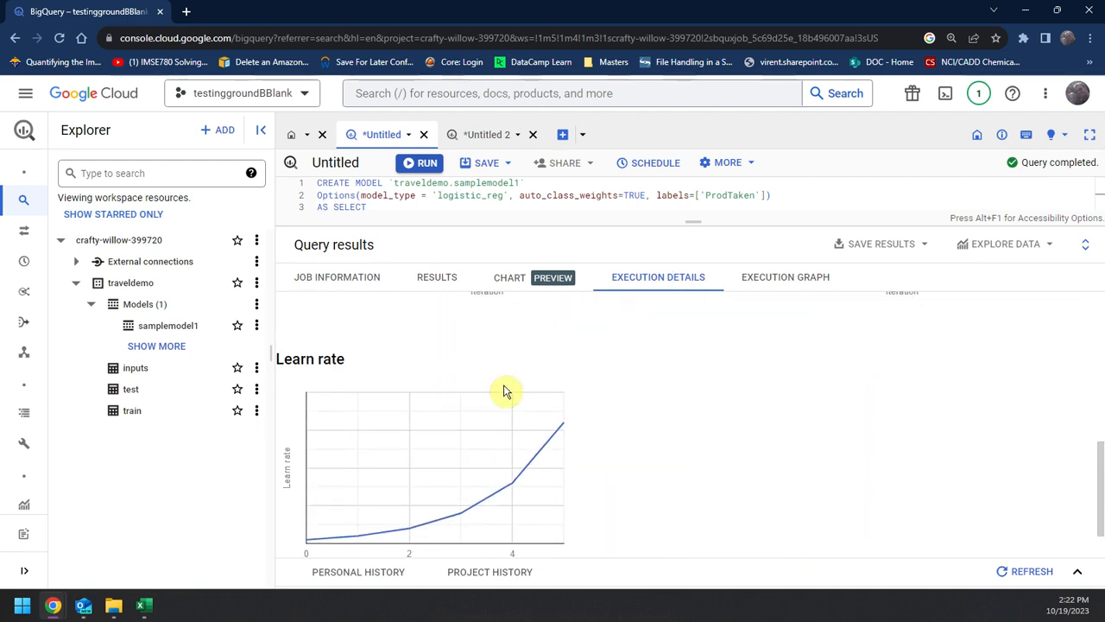
scroll(471, 332, up, 2)
Step: Review the model training job's information, execution graph stages and result message
click(437, 276)
click(359, 287)
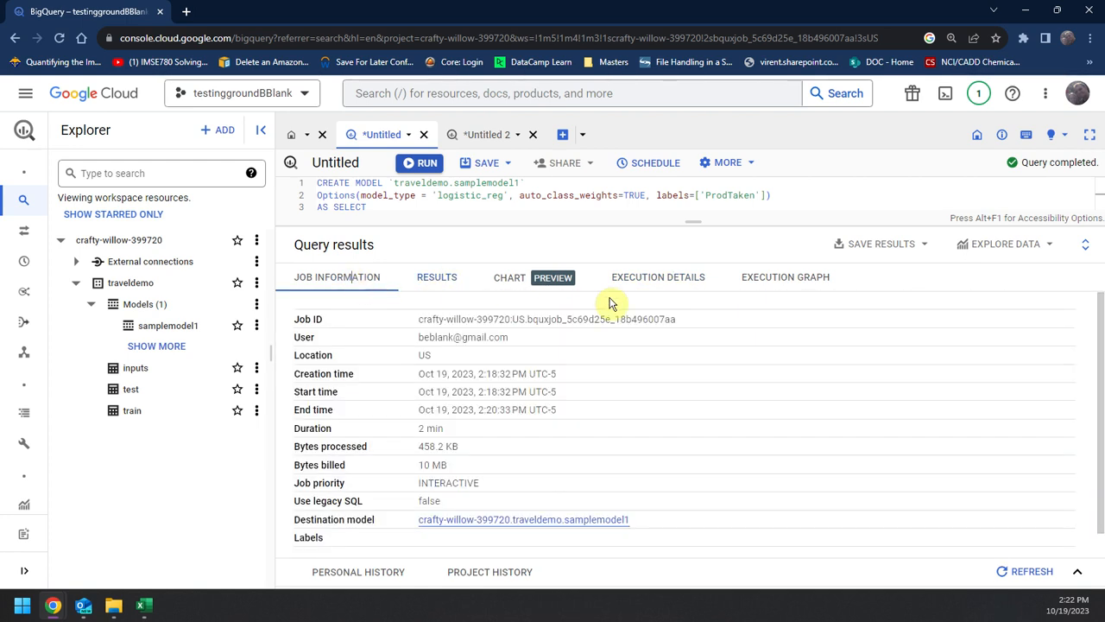
scroll(660, 371, down, 1)
click(674, 278)
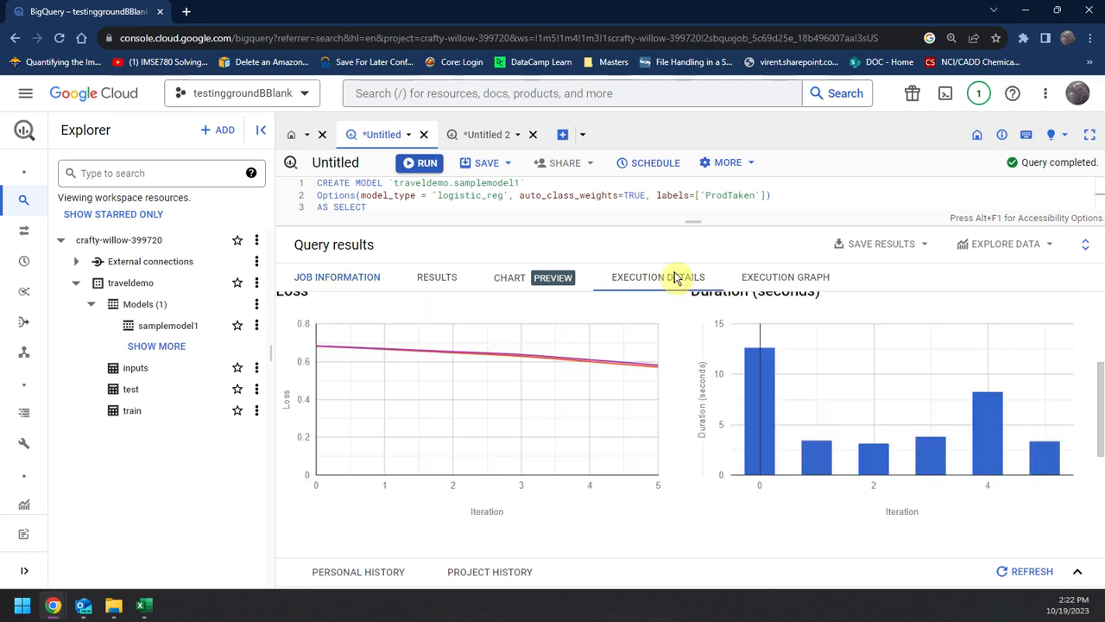
click(811, 280)
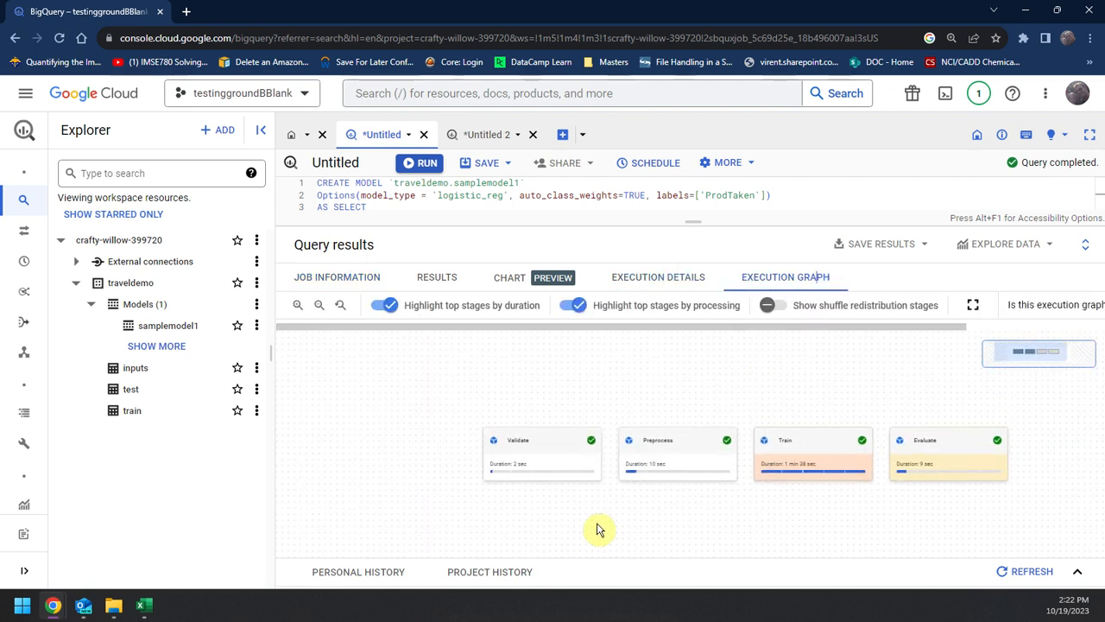
click(438, 285)
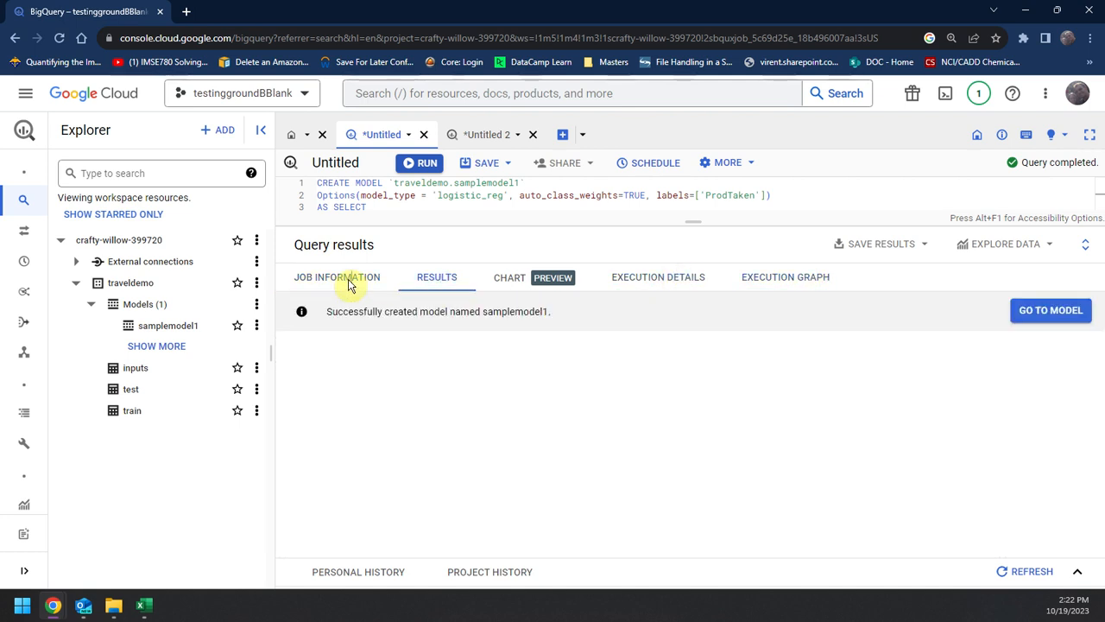
click(350, 282)
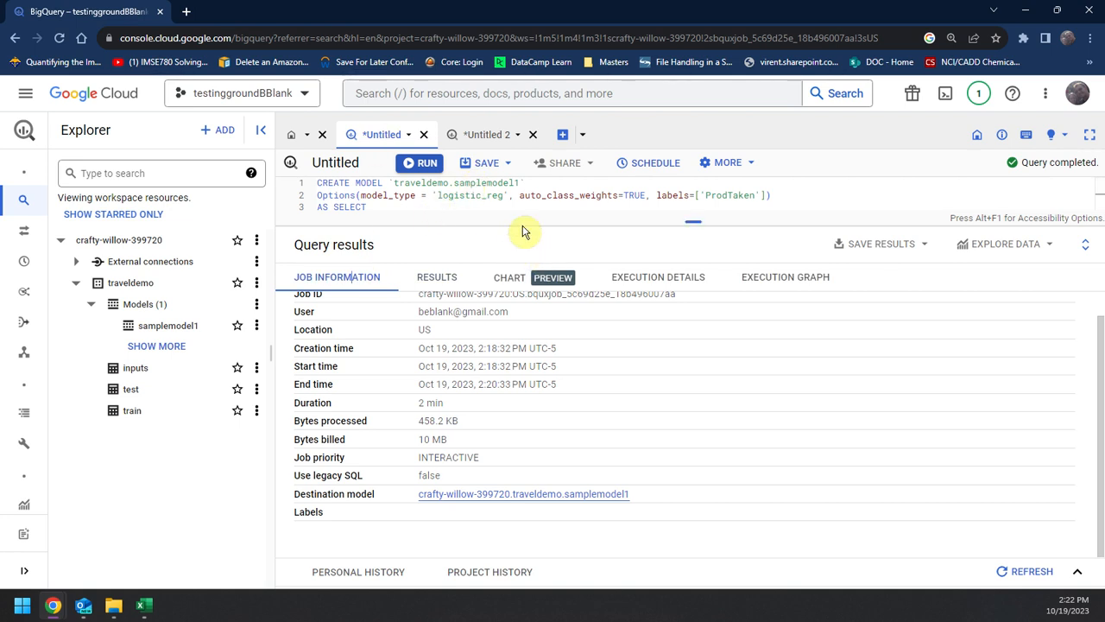
Step: Go back to the ML.EVALUATE query, check its model reference and run it against the test table
click(479, 136)
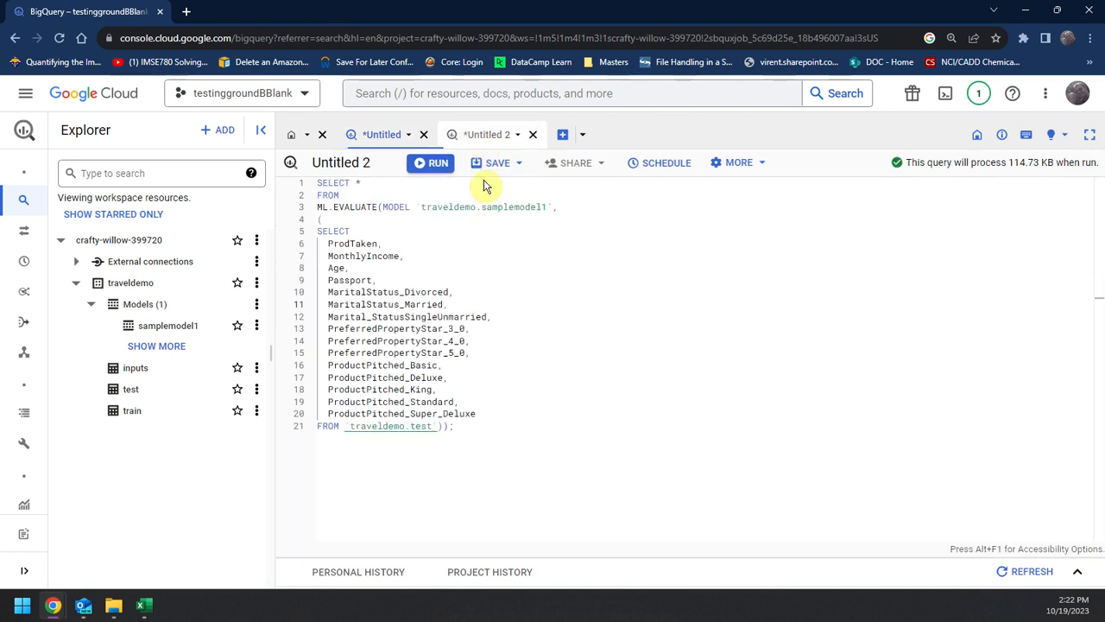
click(590, 426)
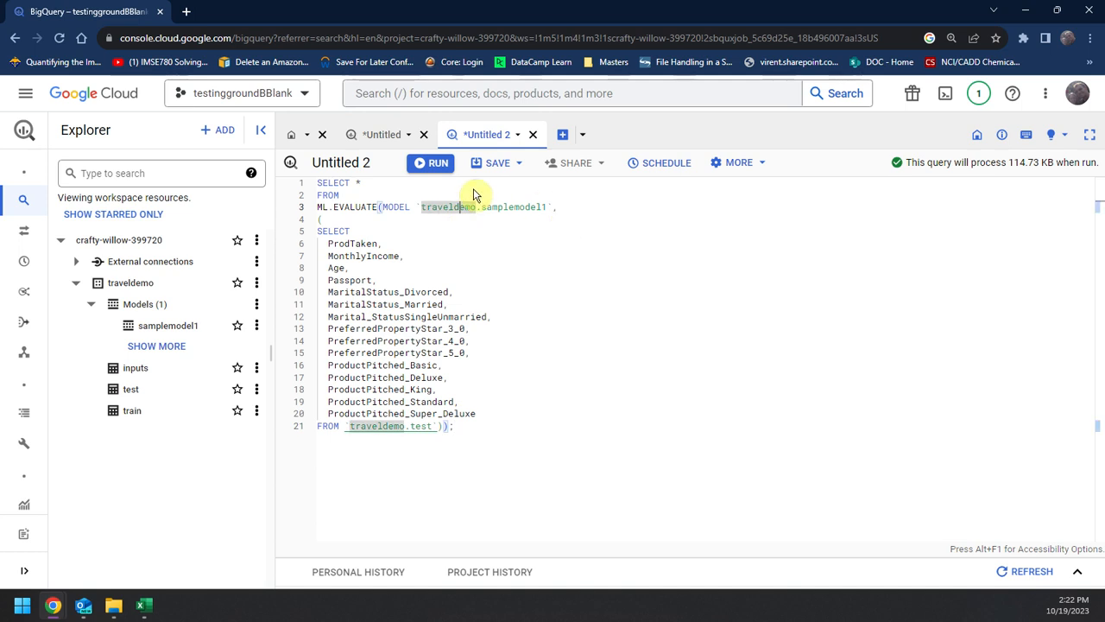
double_click(516, 207)
click(644, 332)
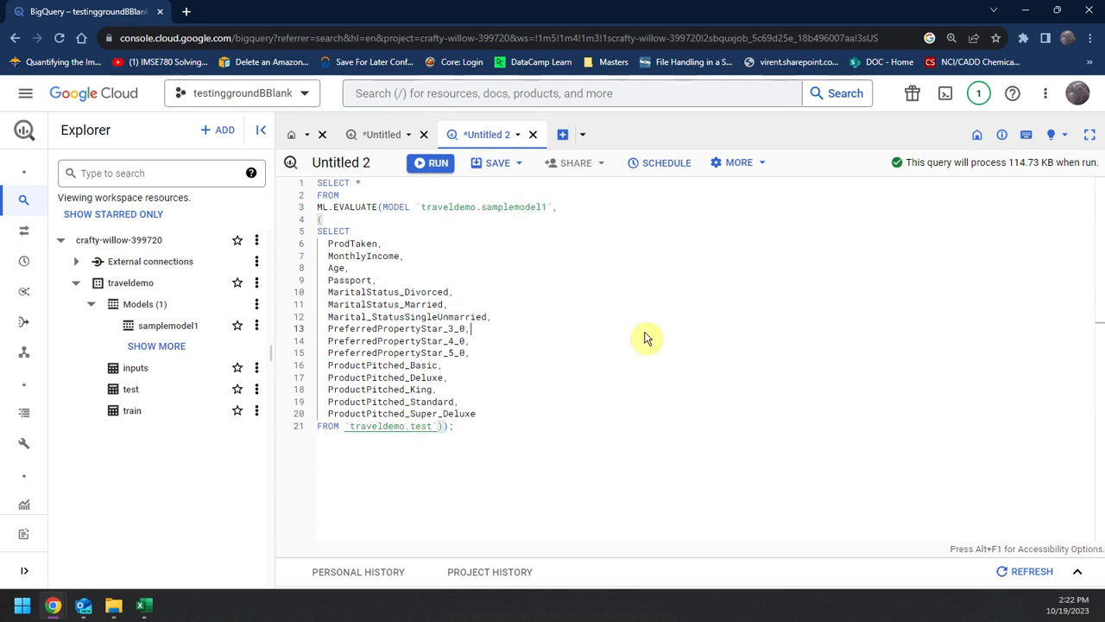
click(451, 353)
key(ctrl+Return)
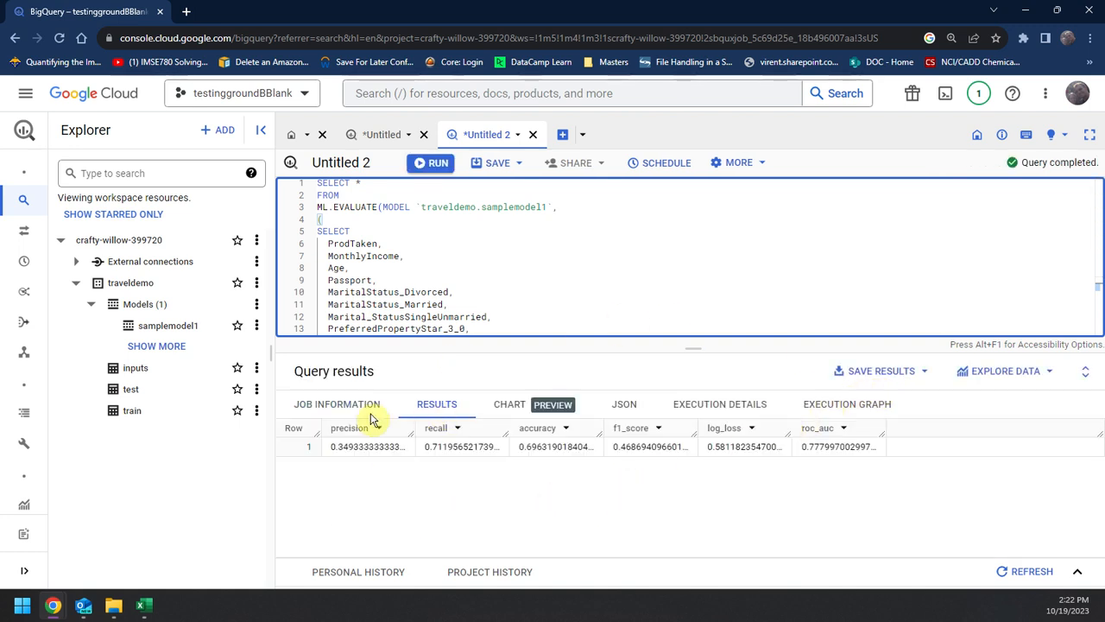
Step: Look through the evaluation query's chart, JSON output, execution details and execution graph
click(531, 406)
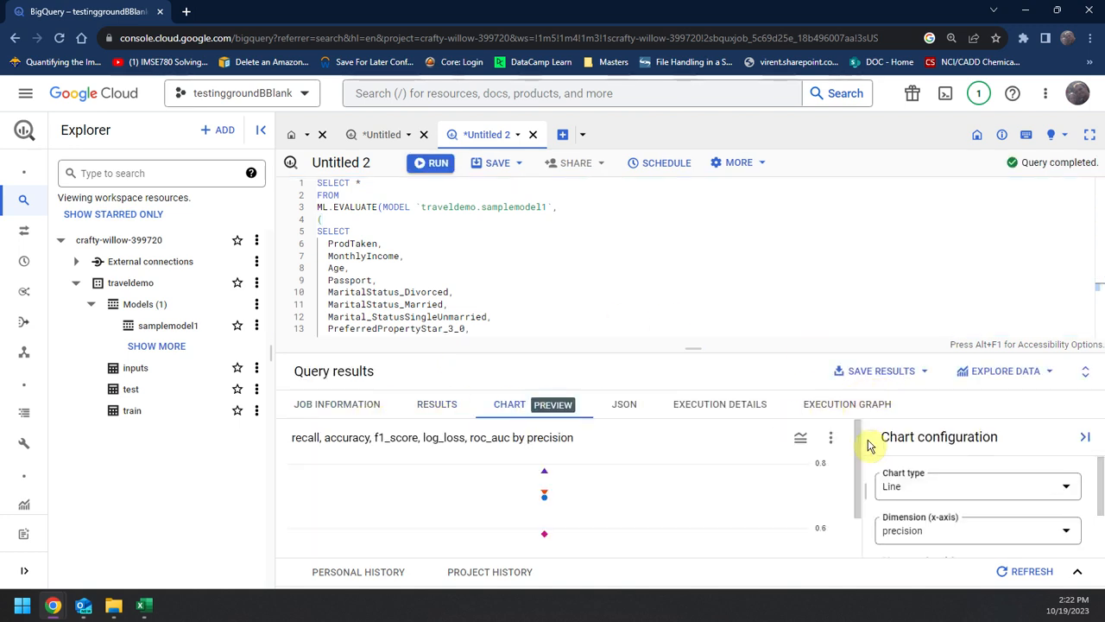
click(626, 406)
click(714, 405)
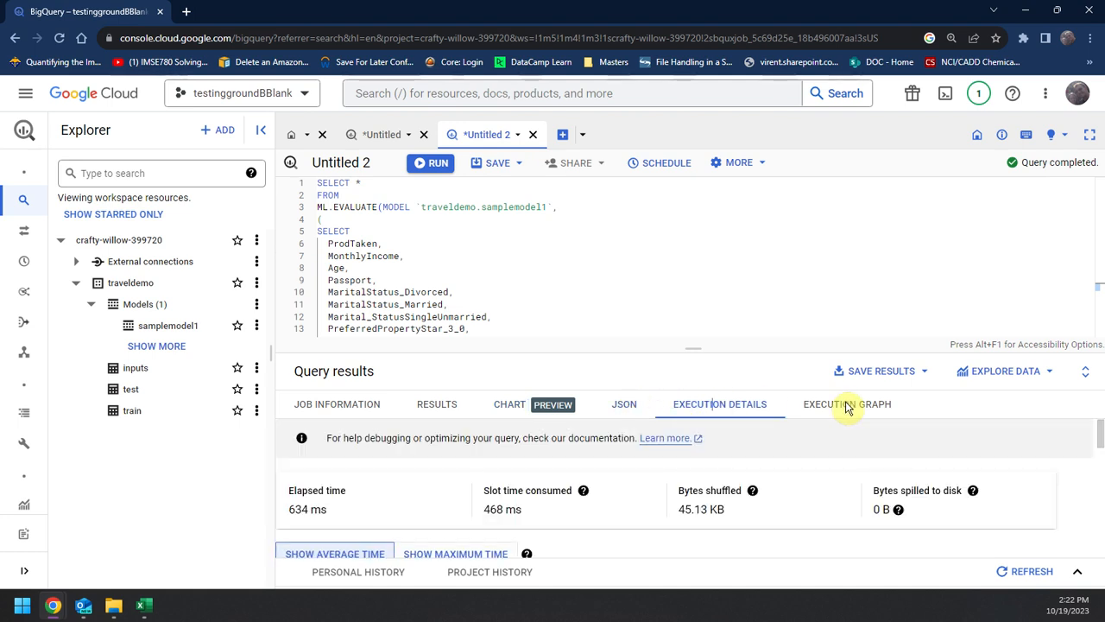
click(846, 406)
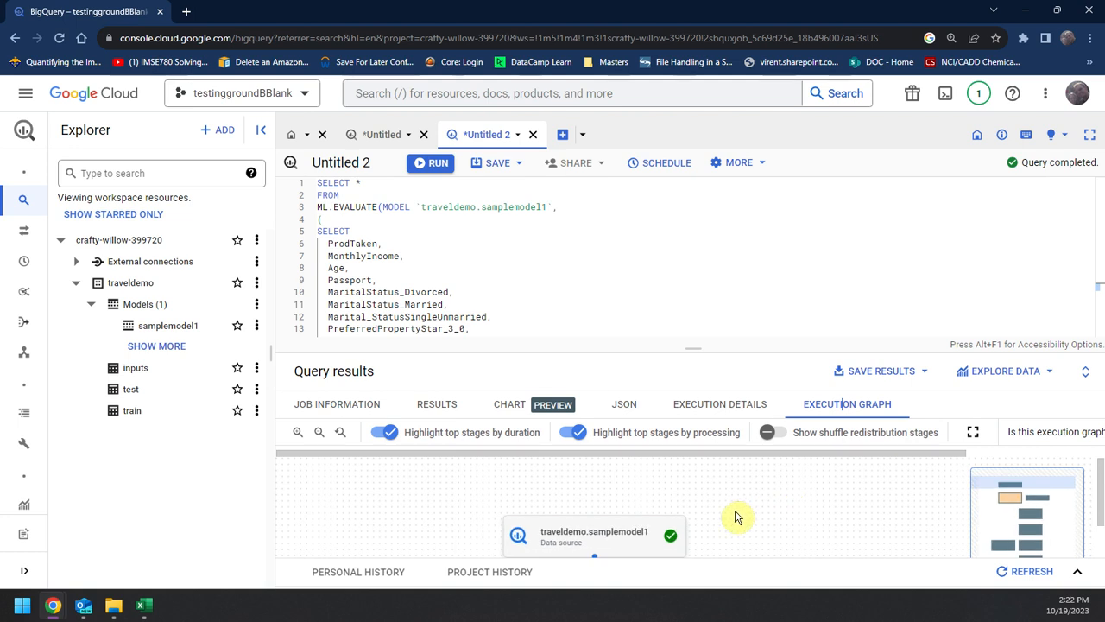
Step: Check the evaluation metrics, return to the CREATE MODEL query and look through its result message, chart and execution graph
click(434, 407)
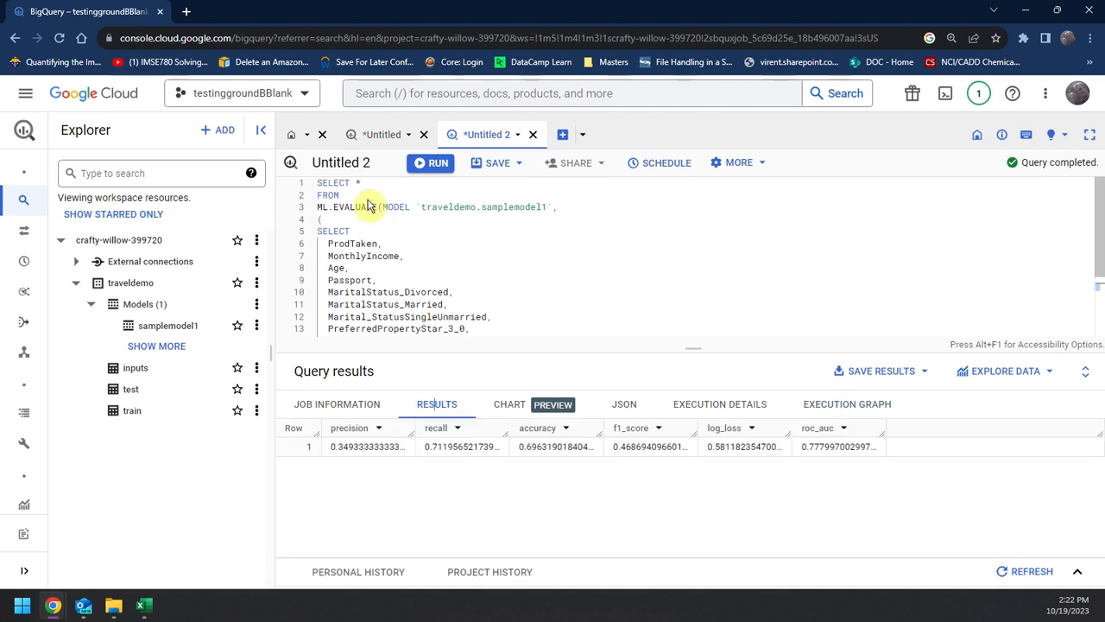
click(371, 135)
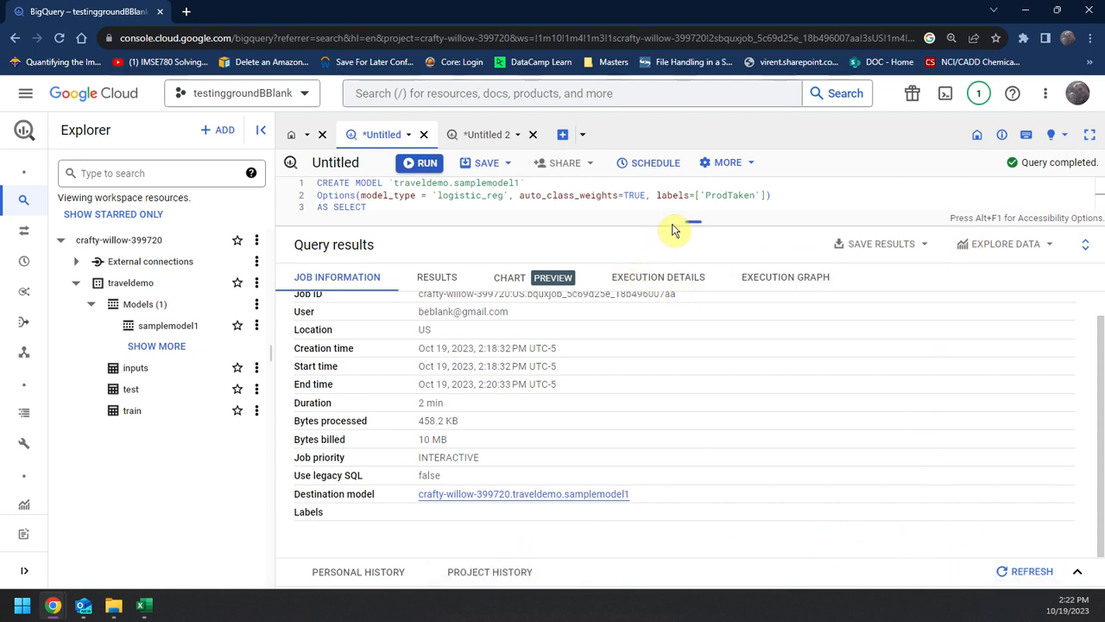
drag(674, 230, 666, 304)
click(467, 354)
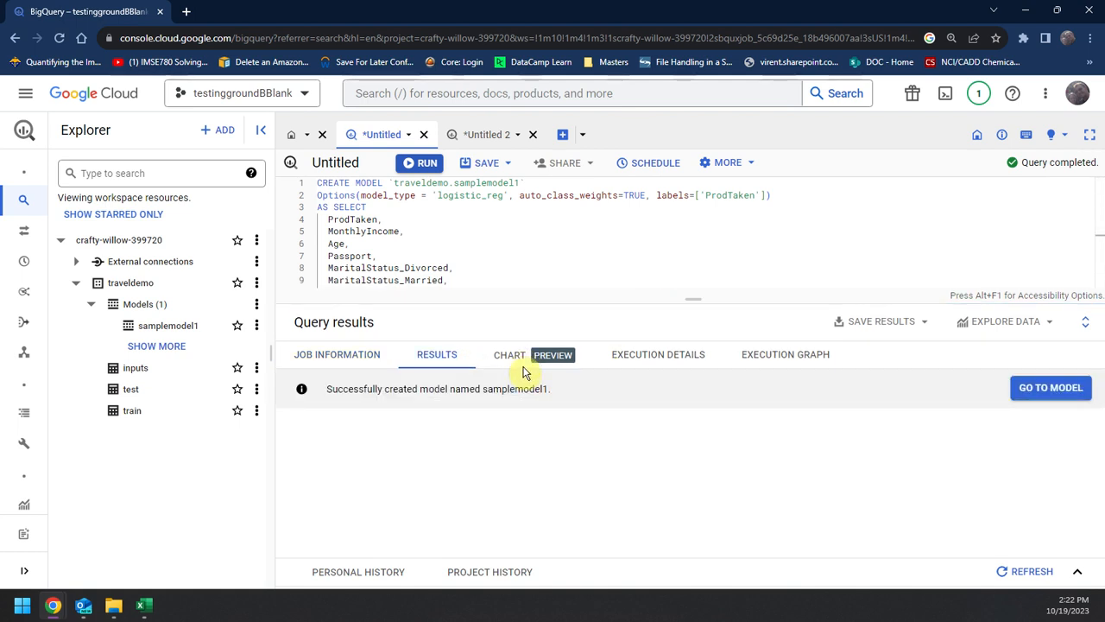
click(524, 359)
scroll(902, 431, down, 1)
click(906, 430)
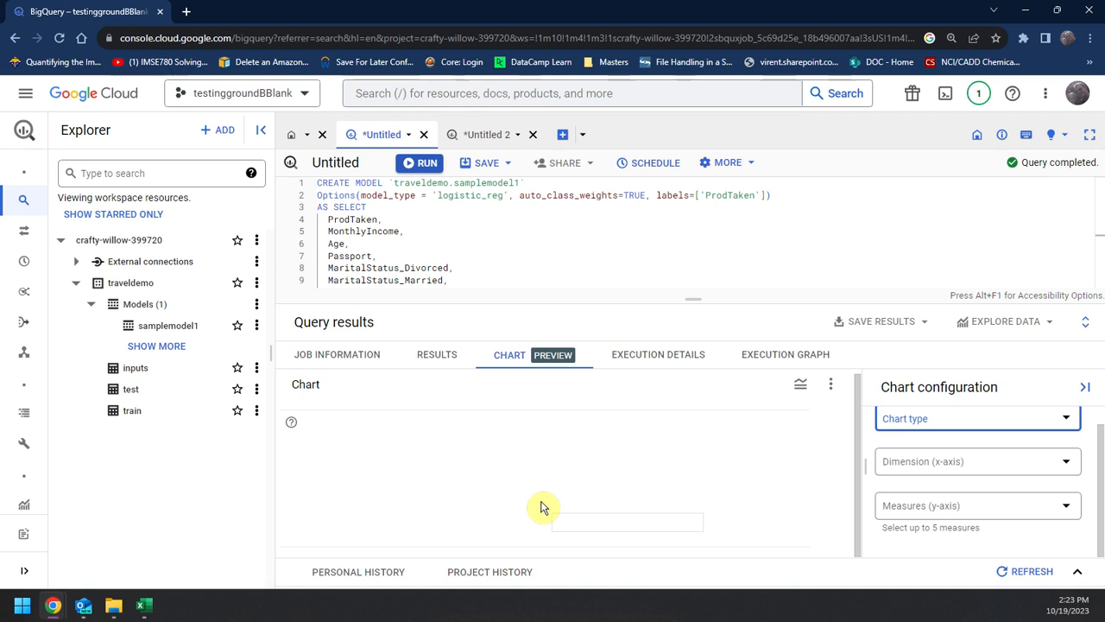
click(659, 367)
click(775, 366)
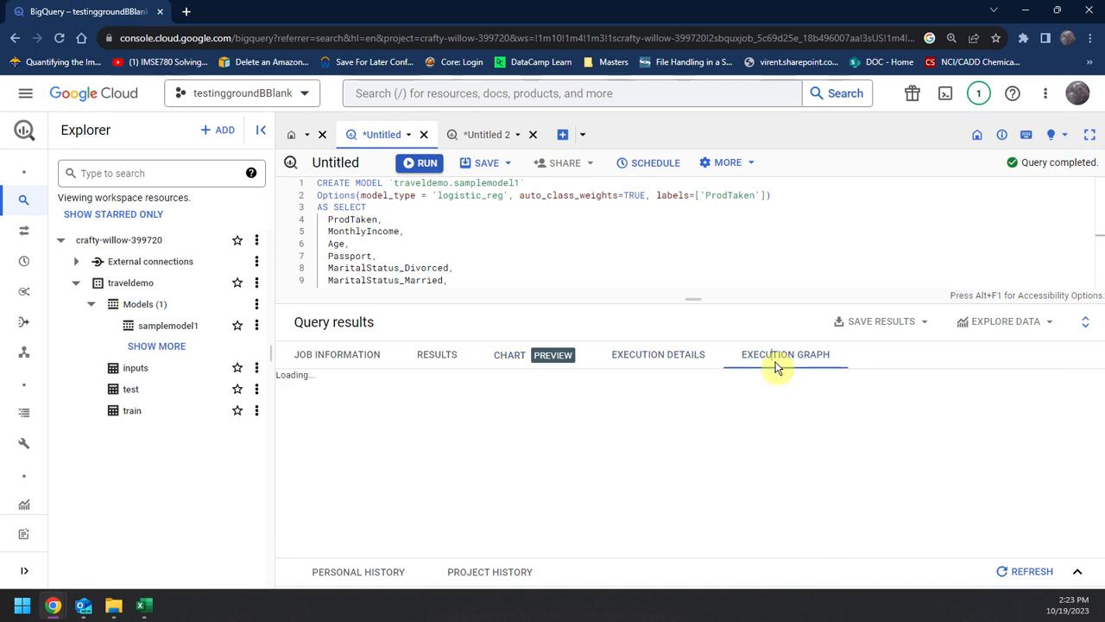
drag(793, 548, 713, 493)
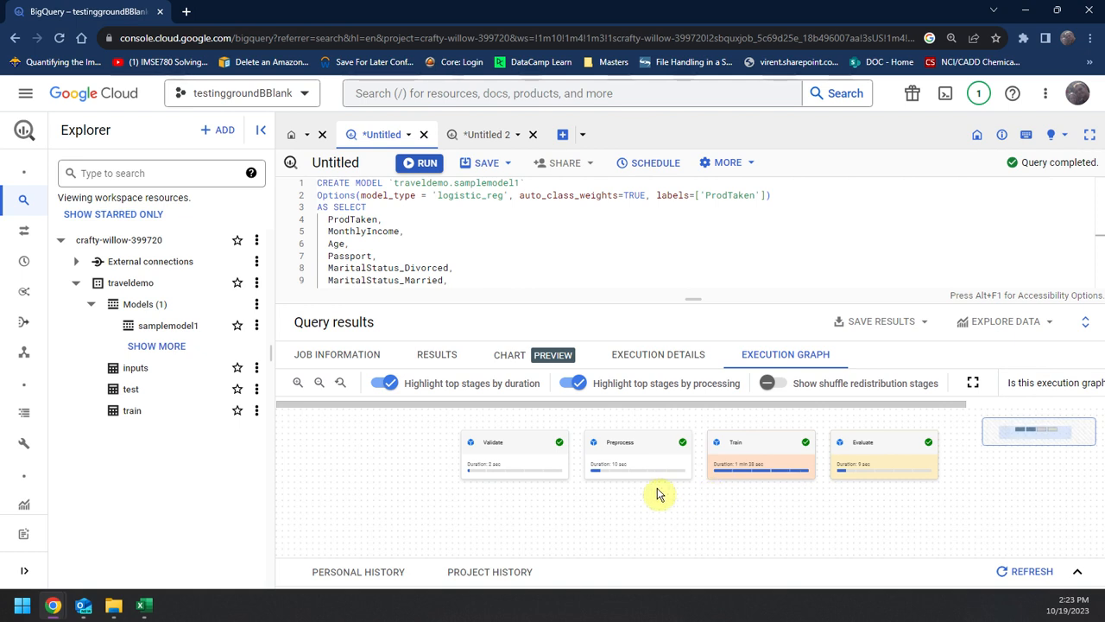
click(442, 359)
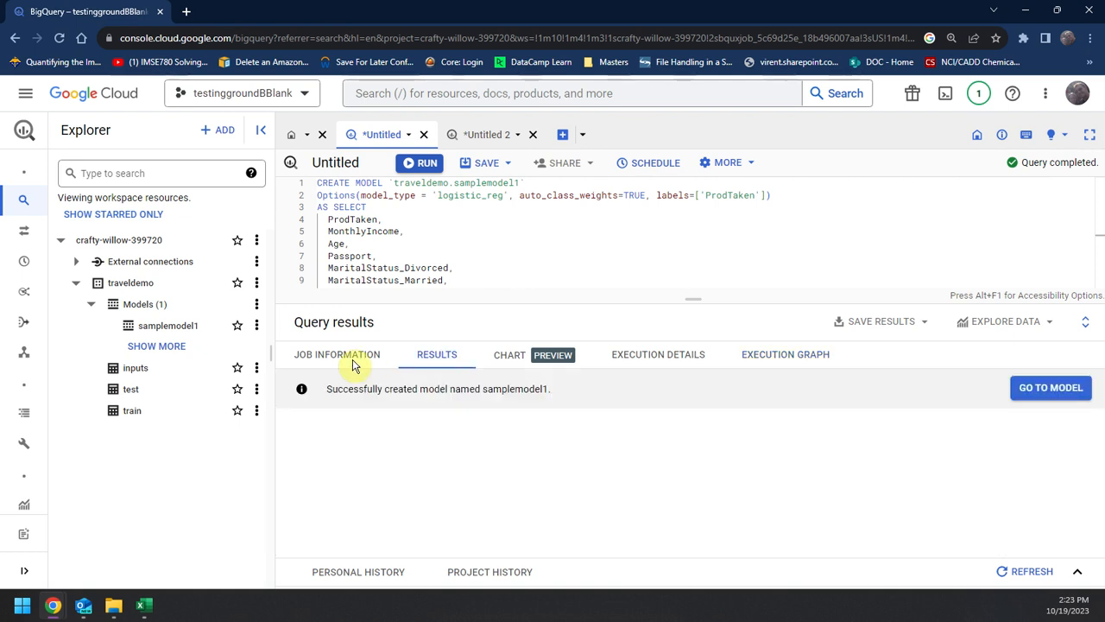
Step: Review the CREATE MODEL job's information and open the personal and project job histories
click(352, 366)
scroll(481, 469, down, 2)
scroll(479, 466, up, 2)
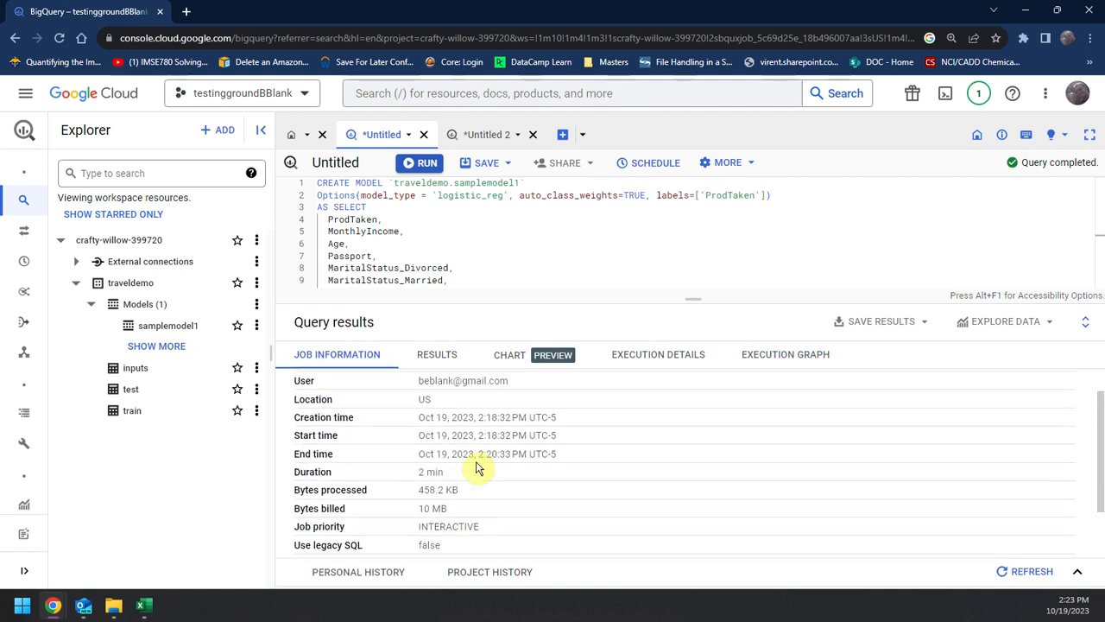
scroll(479, 466, down, 1)
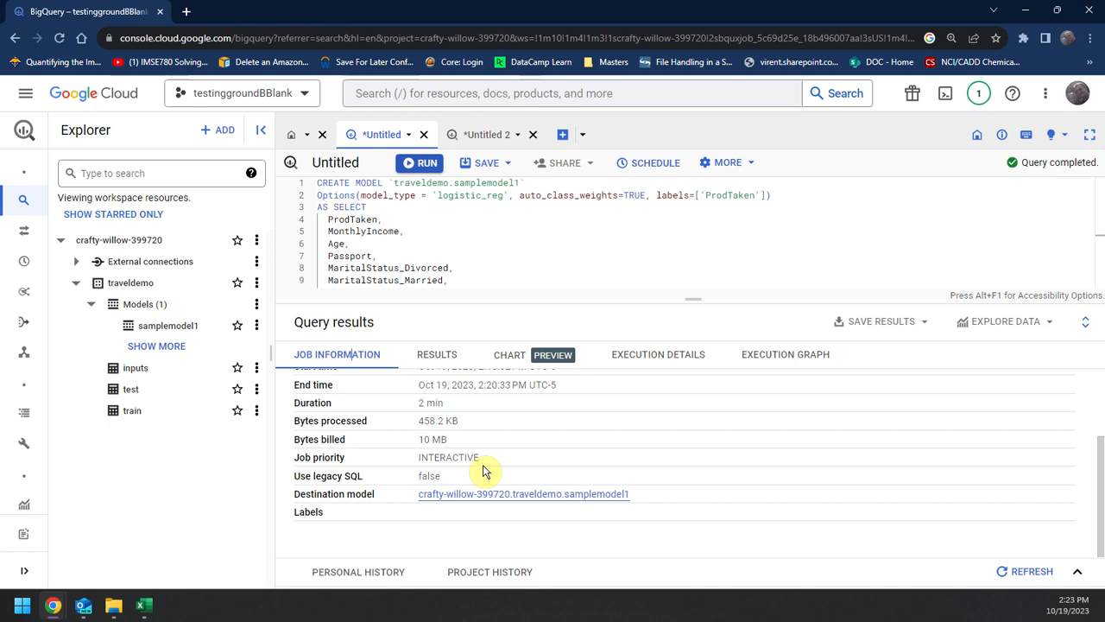
click(377, 577)
click(491, 543)
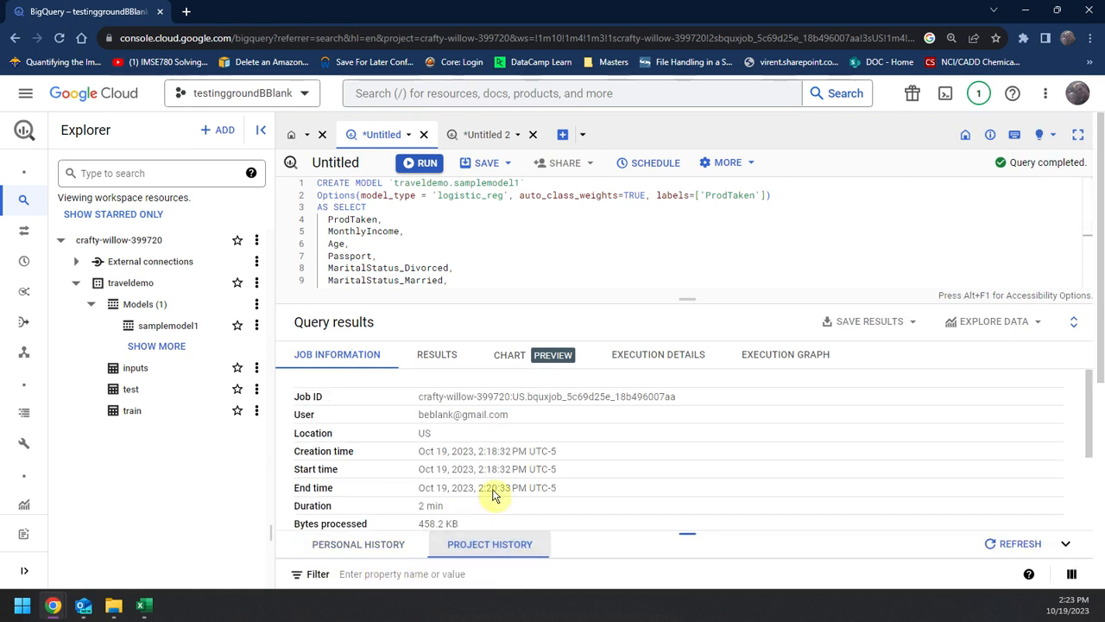
scroll(674, 543, down, 5)
scroll(639, 492, up, 2)
scroll(656, 480, down, 5)
scroll(543, 469, up, 4)
click(354, 462)
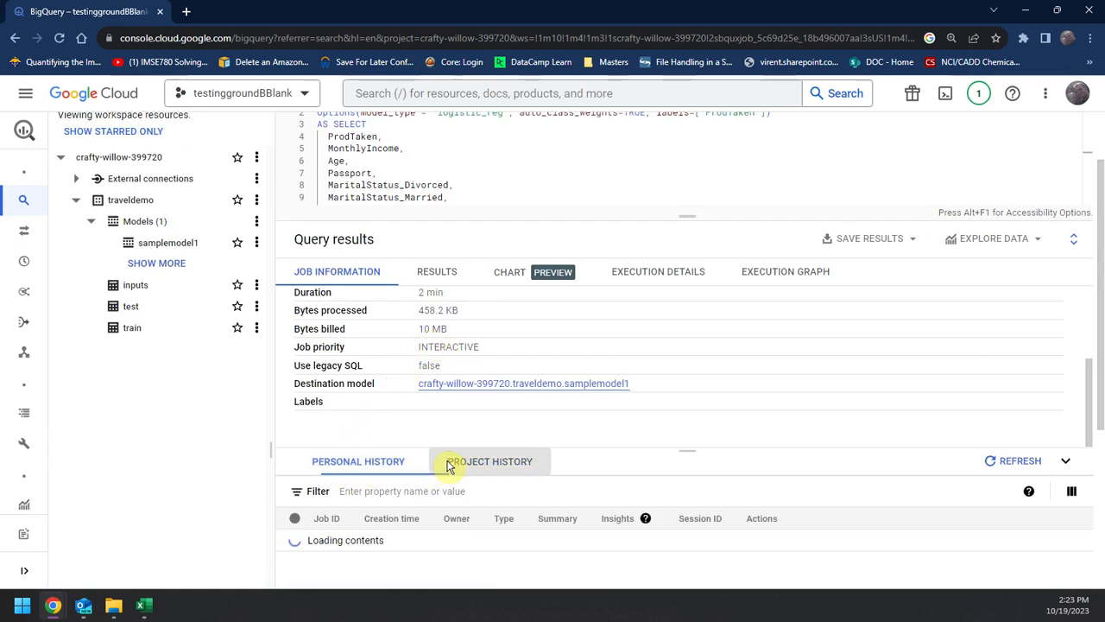
scroll(447, 466, up, 1)
Step: Open samplemodel1 from the CREATE MODEL result and read its model details and training options
click(434, 354)
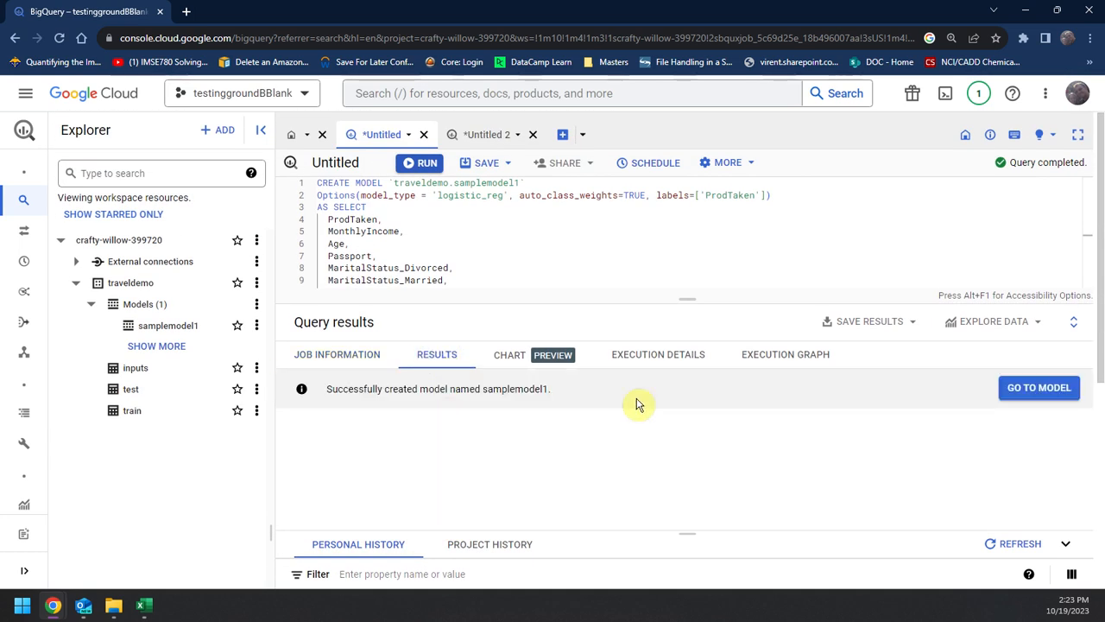
click(1037, 388)
scroll(561, 397, down, 3)
scroll(594, 432, down, 2)
scroll(561, 449, up, 1)
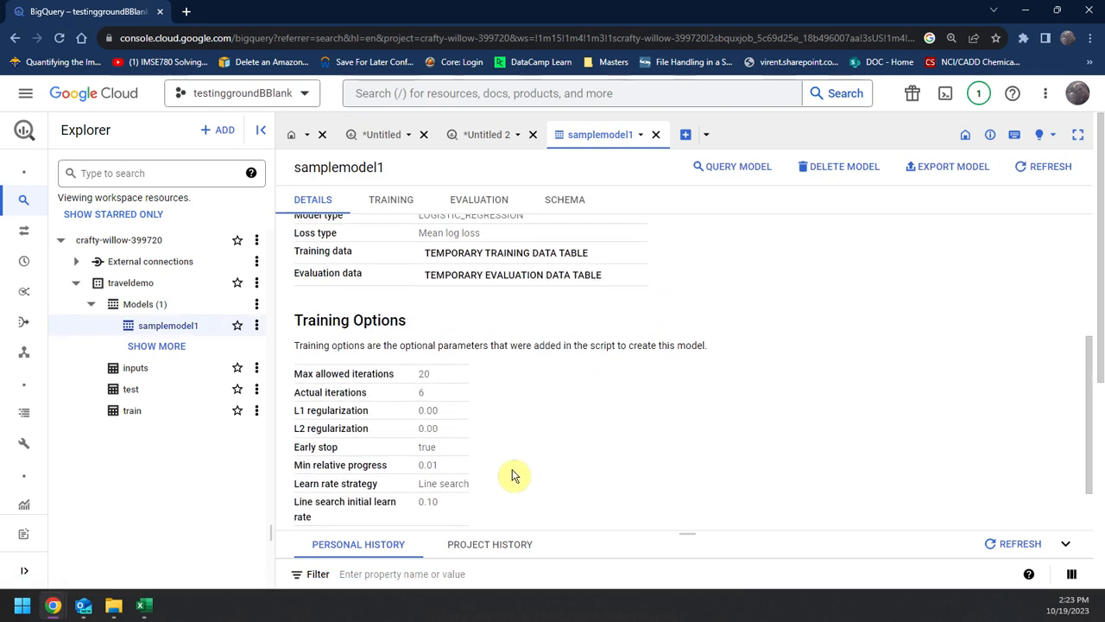
Step: Examine samplemodel1's evaluation, including the aggregate metrics, precision-recall curves, ROC curve and confusion matrix
click(449, 203)
scroll(560, 340, down, 3)
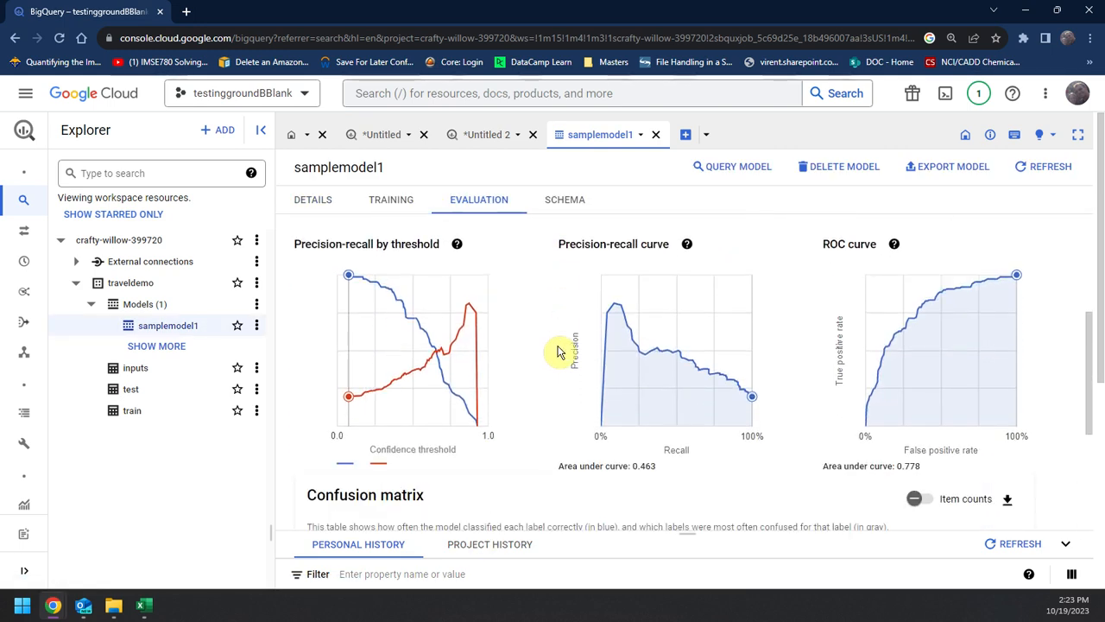
scroll(578, 315, up, 2)
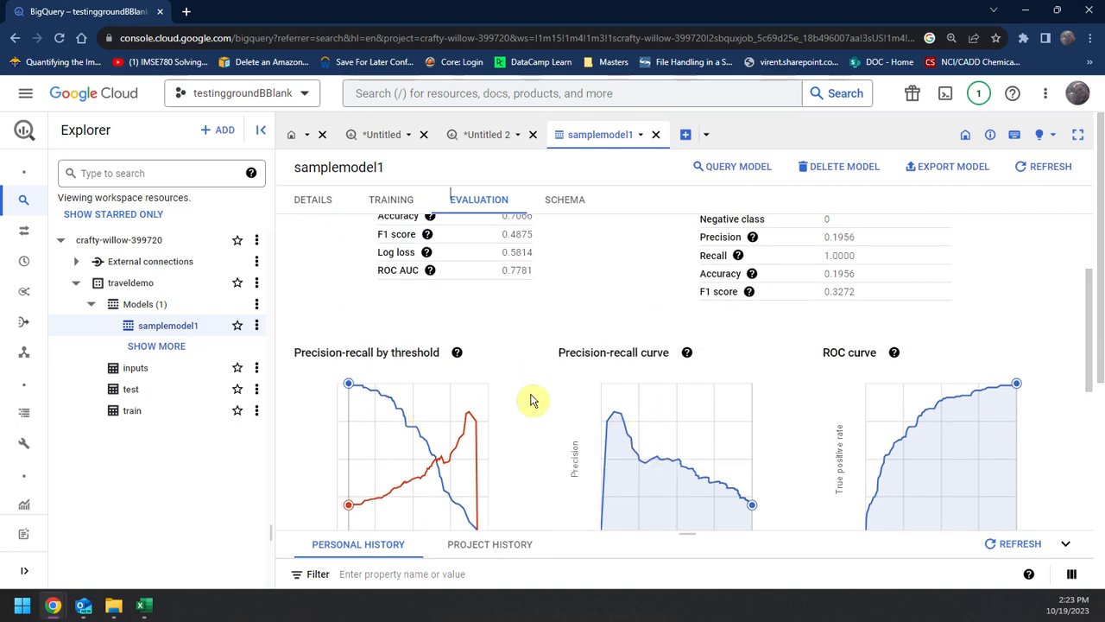
scroll(562, 377, down, 3)
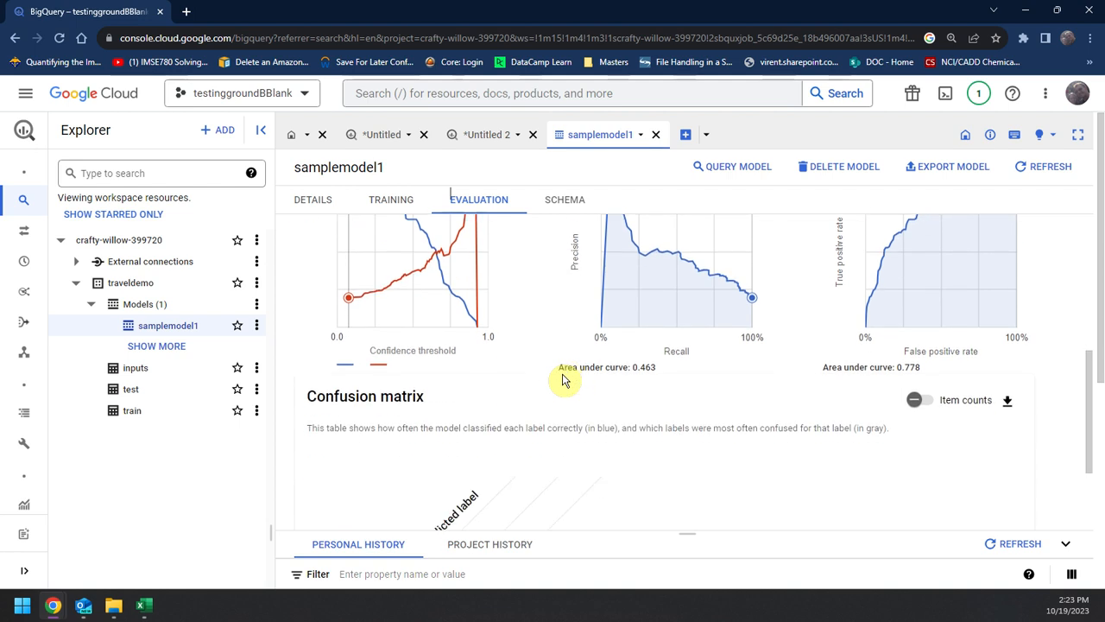
scroll(564, 377, up, 1)
scroll(562, 377, up, 3)
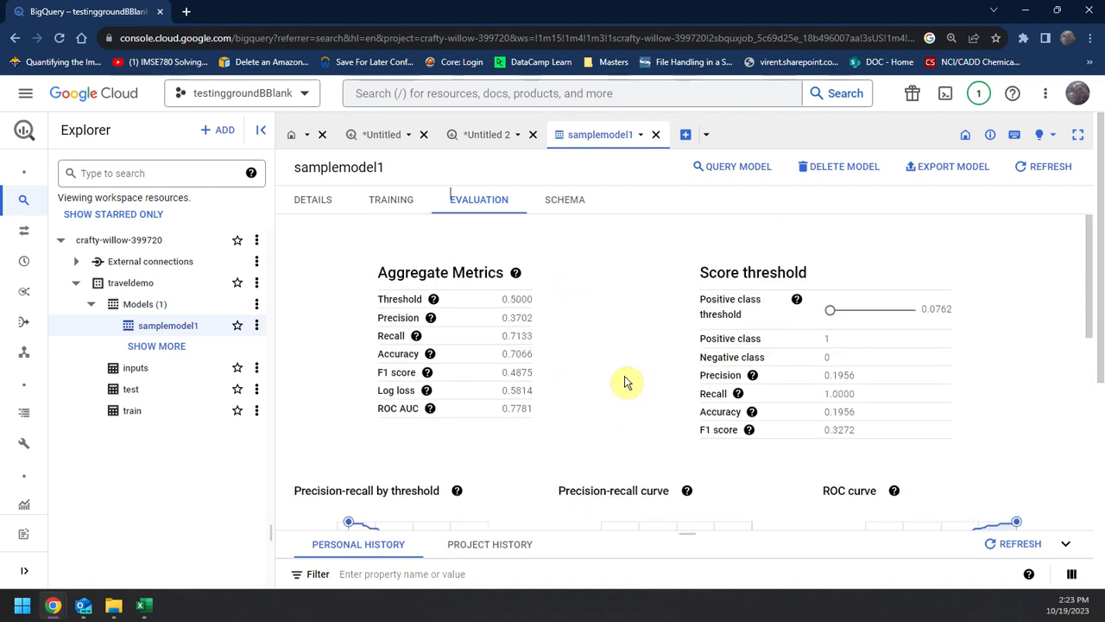
Step: Inspect samplemodel1's aggregate precision and recall and compare them with the ML.EVALUATE query's results on the test table
drag(488, 327, 573, 325)
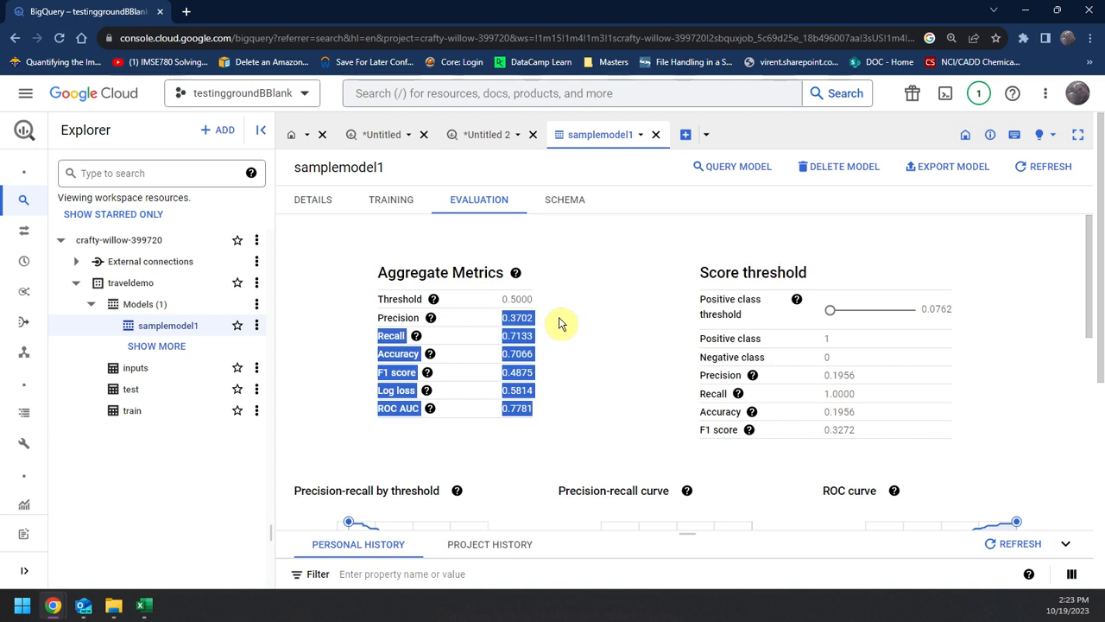
click(559, 324)
drag(500, 339, 542, 339)
click(542, 340)
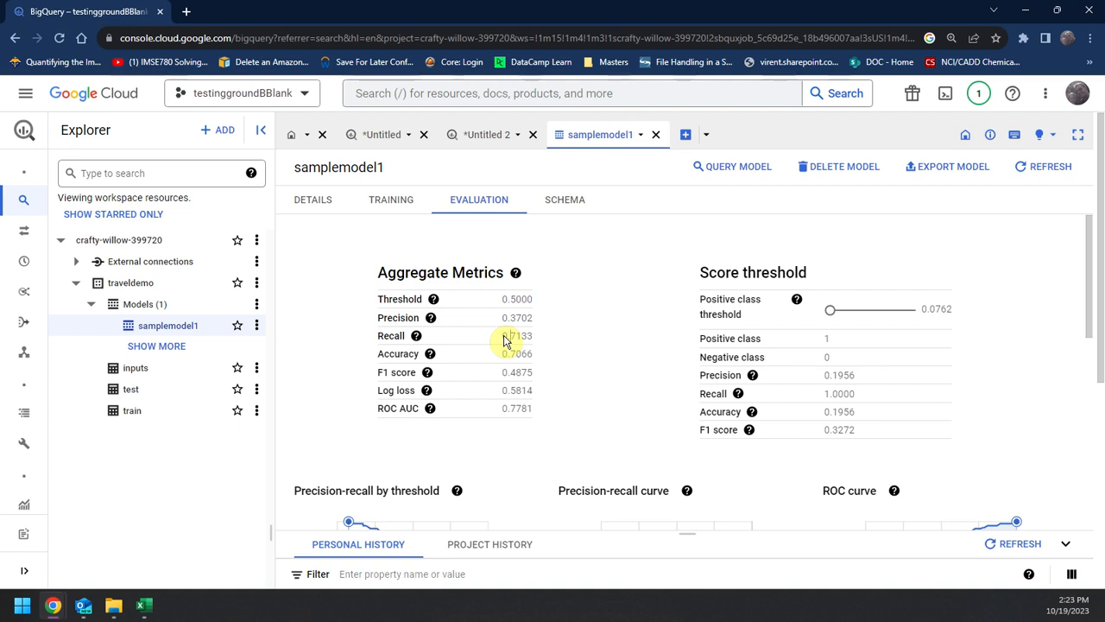
double_click(506, 341)
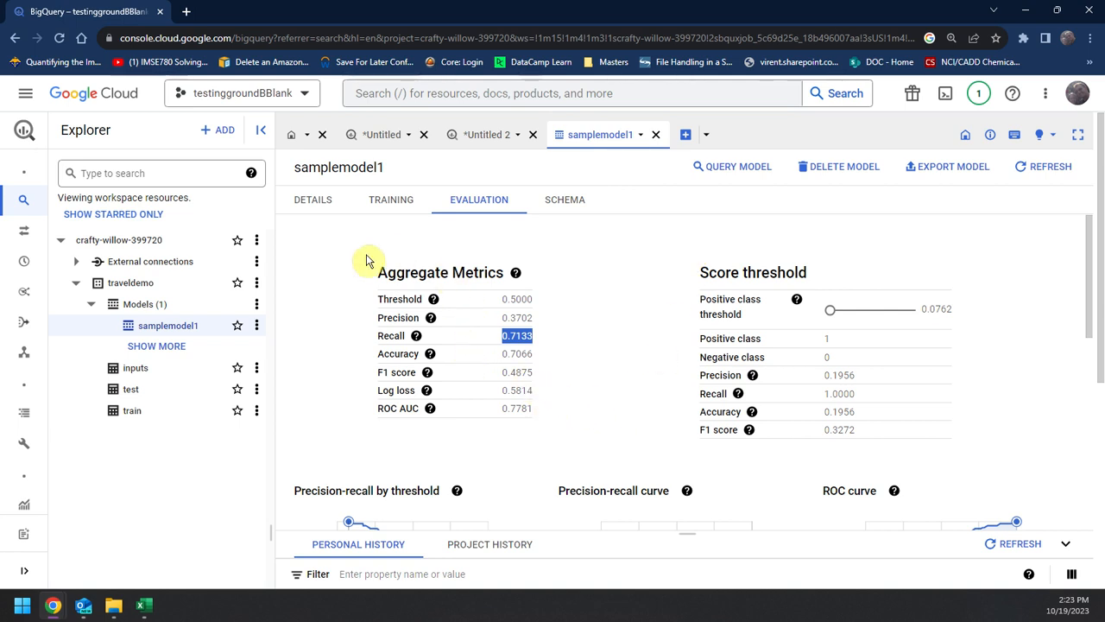
click(495, 136)
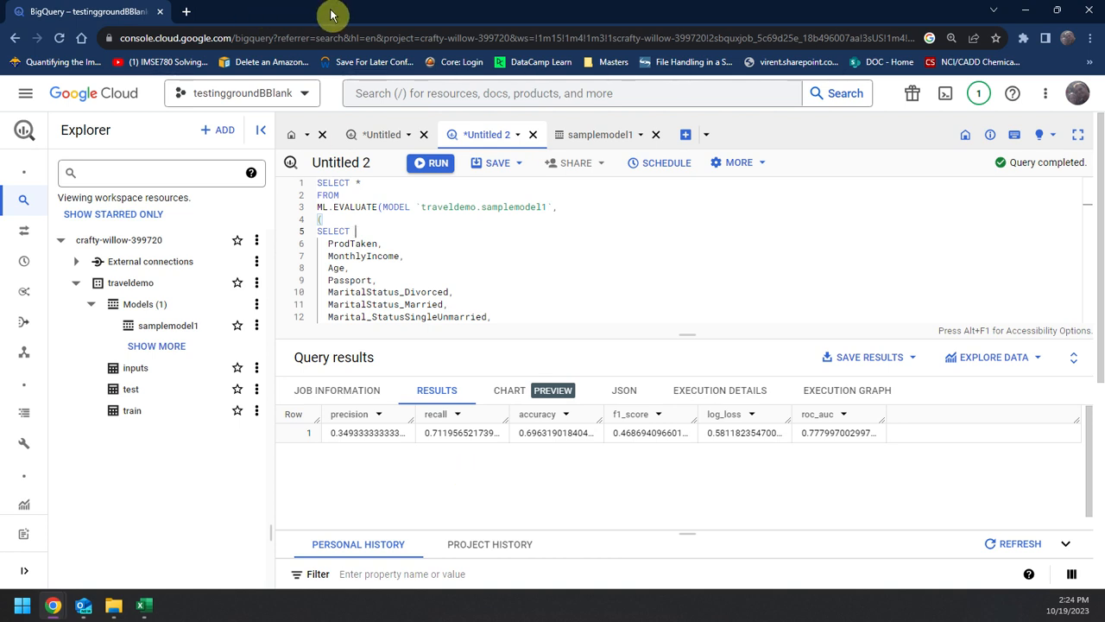
Step: Close the samplemodel1 details and paste the prepared ML.Predict query into a new query
click(647, 142)
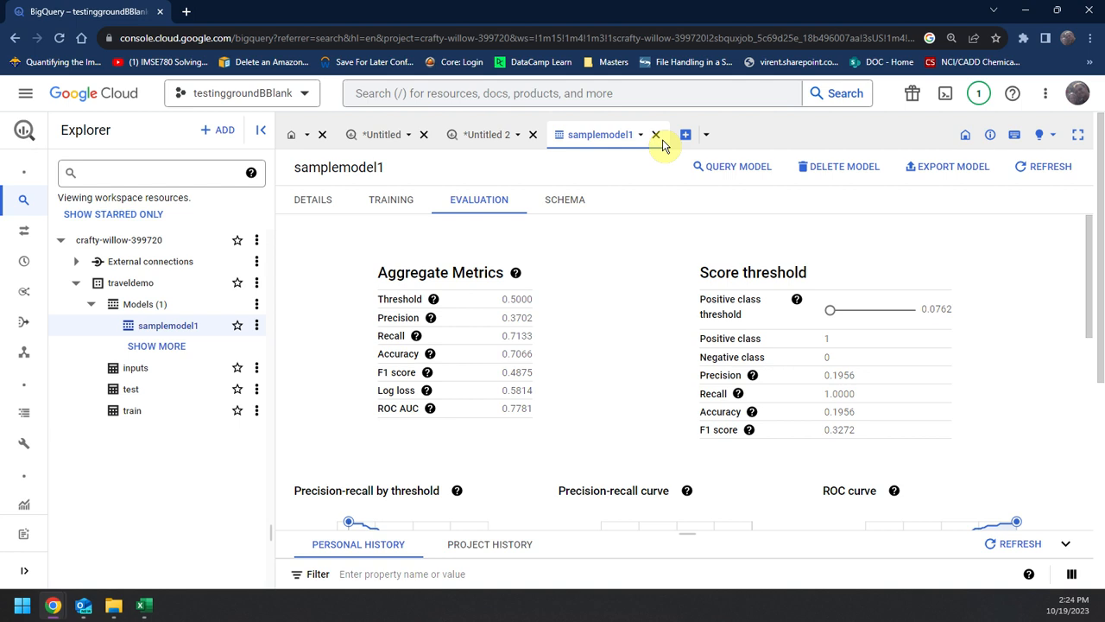
click(655, 136)
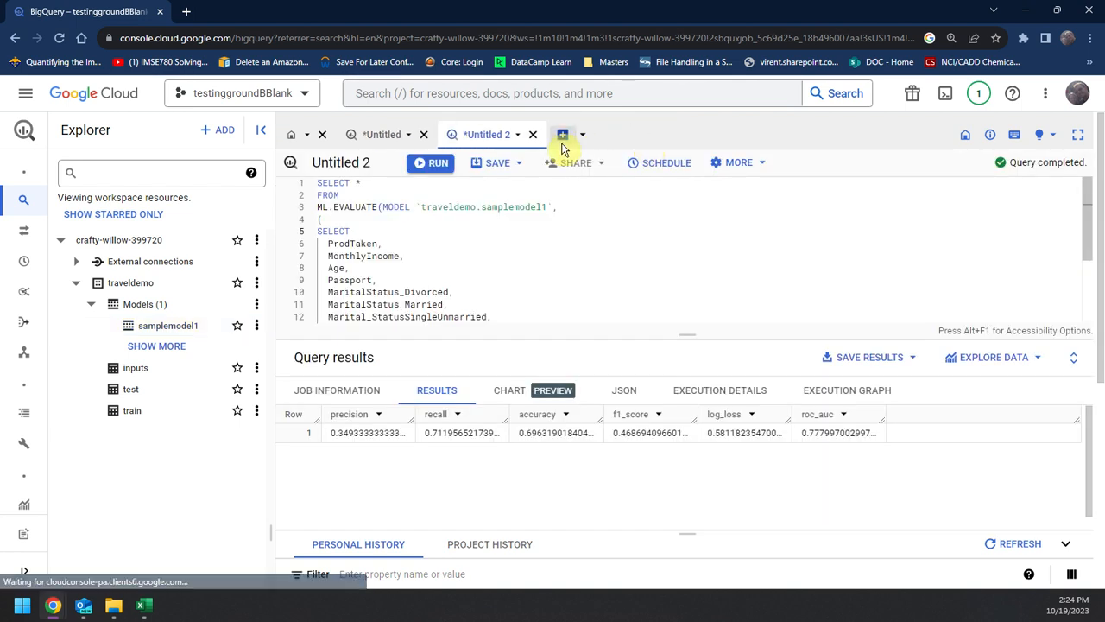
click(563, 135)
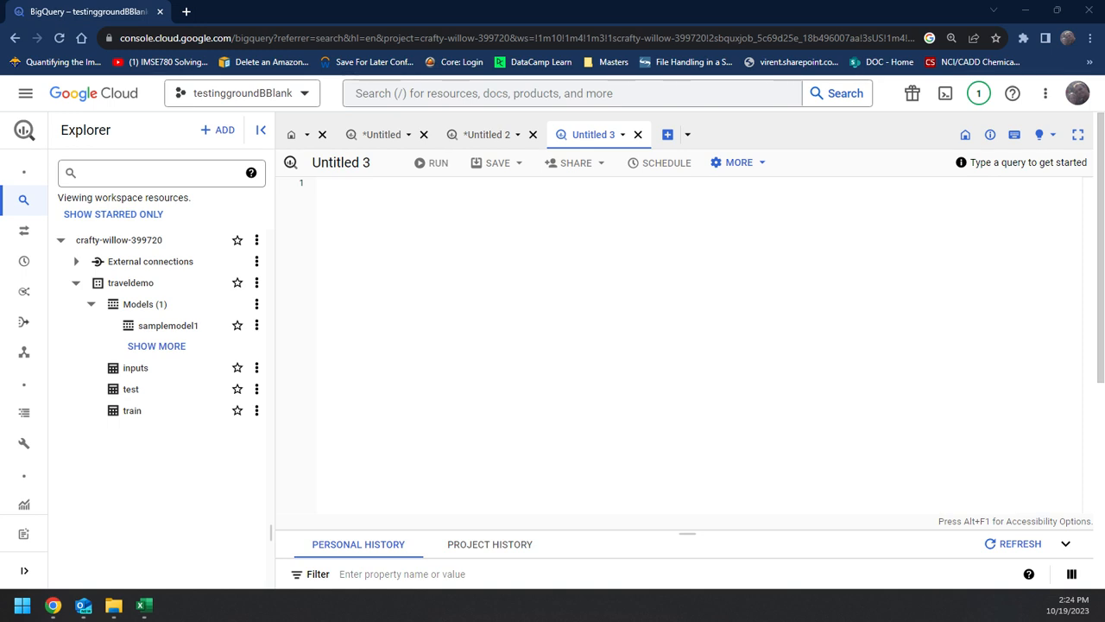
click(604, 264)
text(SELECT * FROM ML.Predict(MODEL `Testtravel.samplemodel2`, ( SELECT   MonthlyIncome,   Age,   Passport,   MaritalStatus_Divorced,   MaritalStatus_Married,   Marital_StatusSingleUnmarried,   PreferredPropertyStar_3_0,   PreferredPropertyStar_4_0,   PreferredPropertyStar_5_0,   ProductPitched_Basic,   ProductPitched_Deluxe,   ProductPitched_King,   ProductPitched_Standard,   ProductPitched_Super_Deluxe FROM `Testtravel.pred`));)
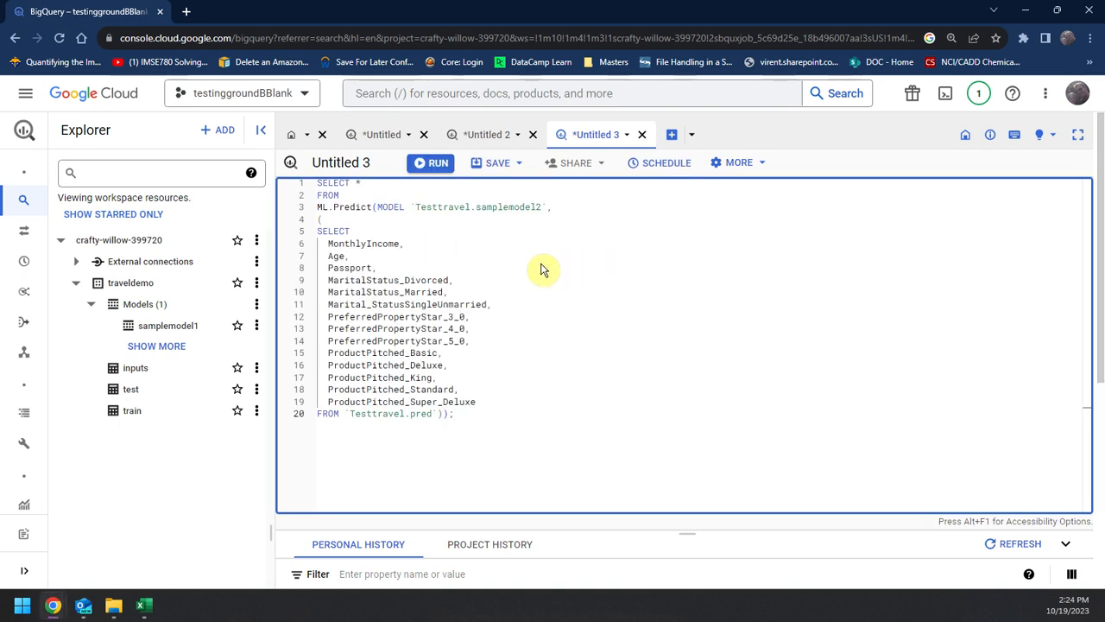
Step: Change the model reference in the ML.Predict query to traveldemo.samplemodel1
click(539, 210)
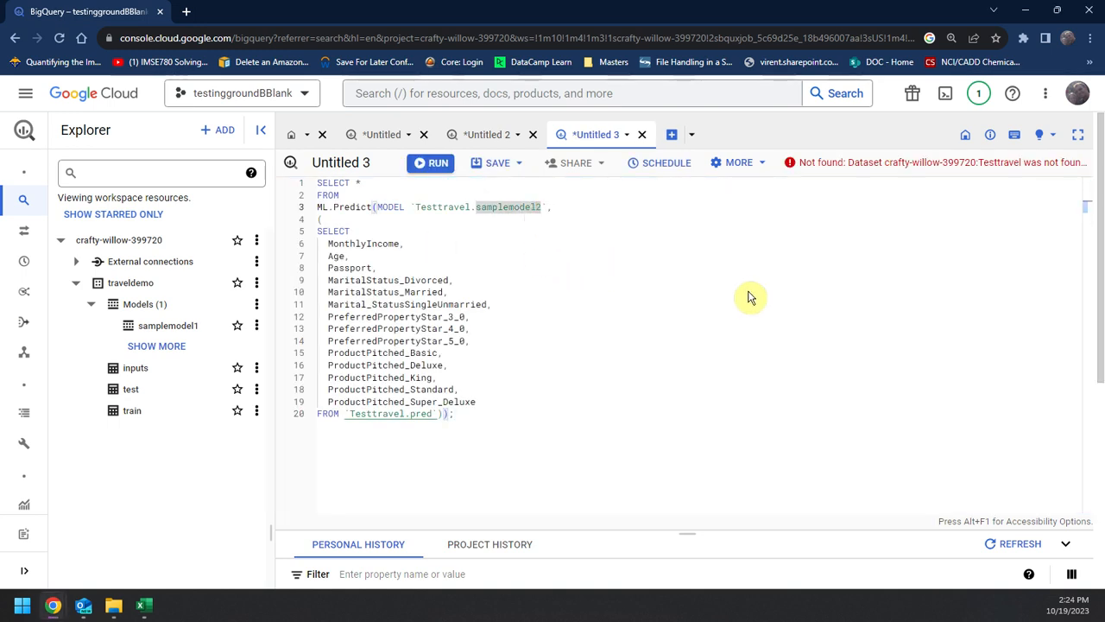
key(BackSpace)
text(1)
drag(473, 209, 415, 213)
text(t)
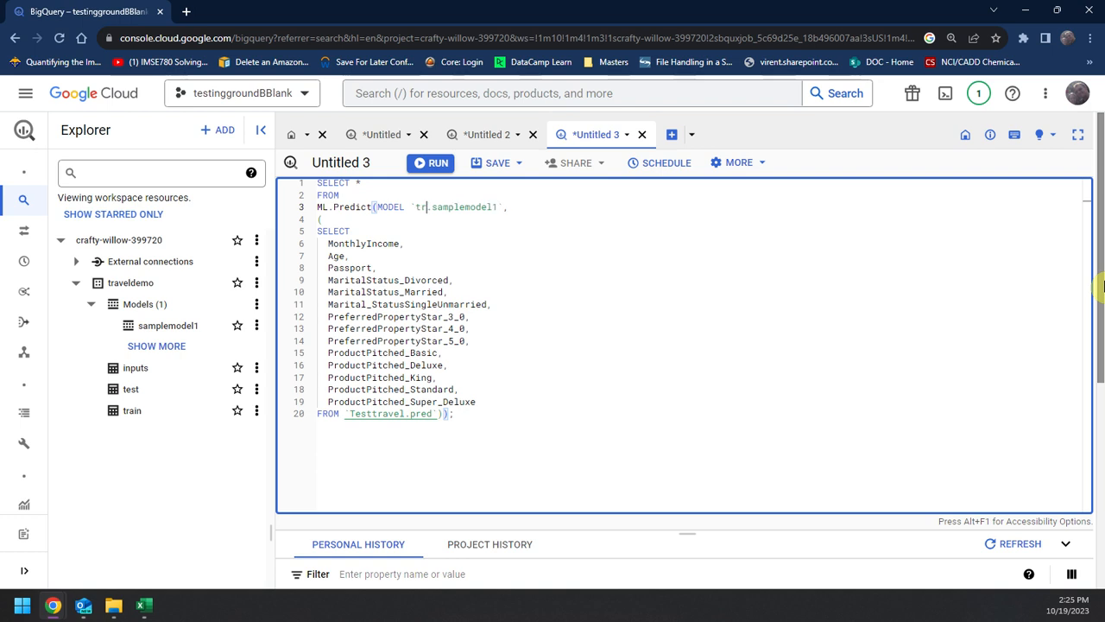
text(raveldemo)
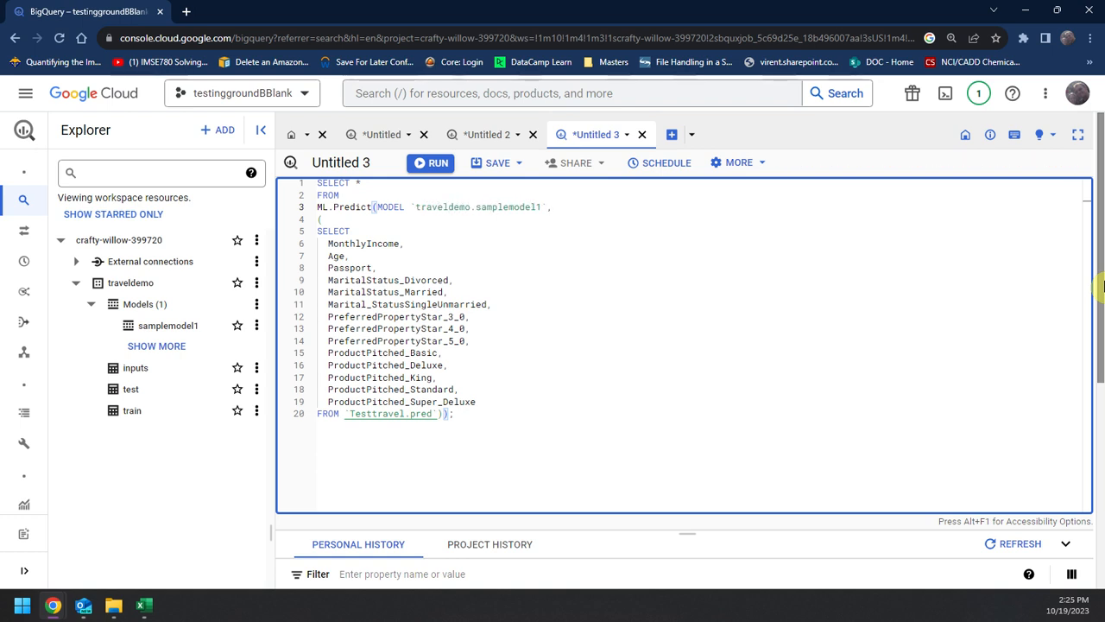
Step: Change the prediction query's source table to the inputs table in traveldemo and run the query
click(634, 377)
click(395, 401)
double_click(402, 418)
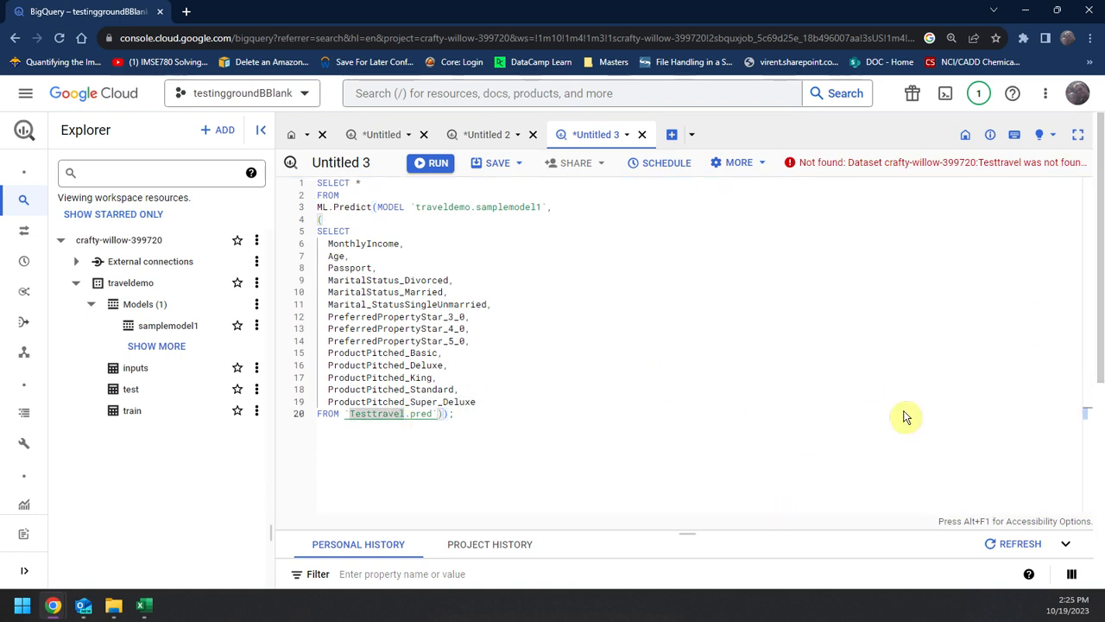
text(Testtr)
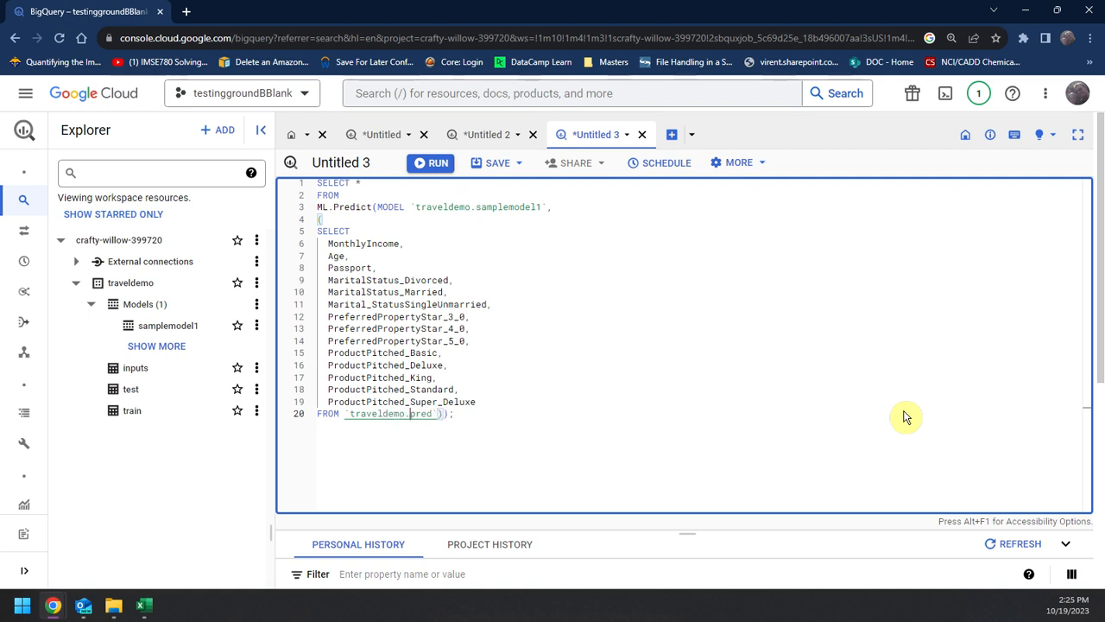
key(BackSpace)
key(BackSpace)
key(BackSpace)
key(ctrl+Return)
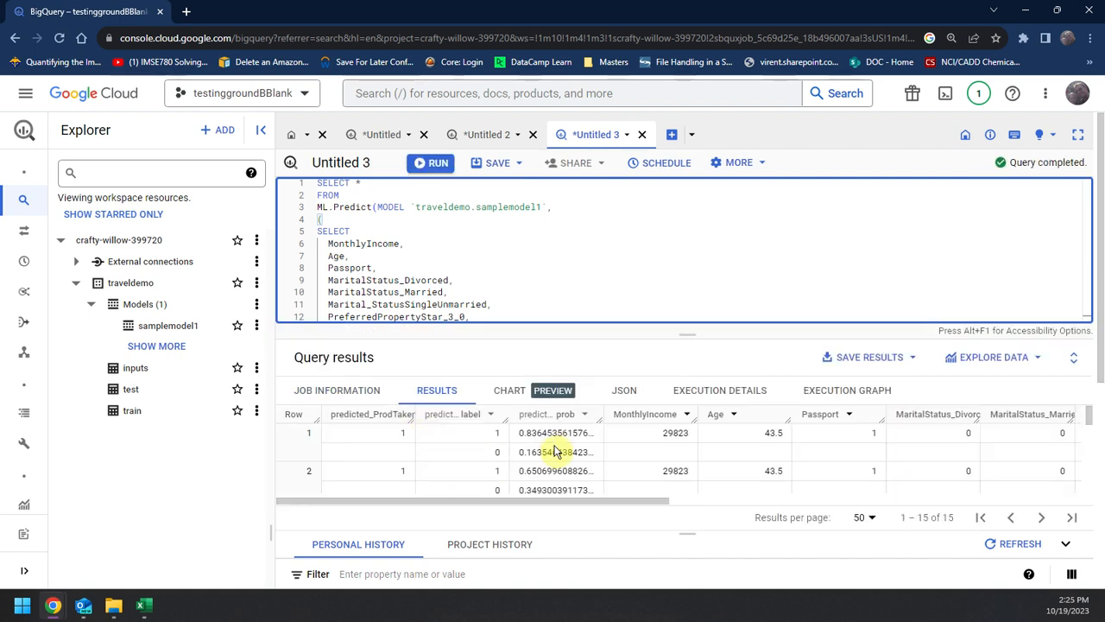
Step: Look through the prediction results, comparing the predicted ProdTaken labels and probabilities with the input columns of each row
drag(537, 434, 562, 436)
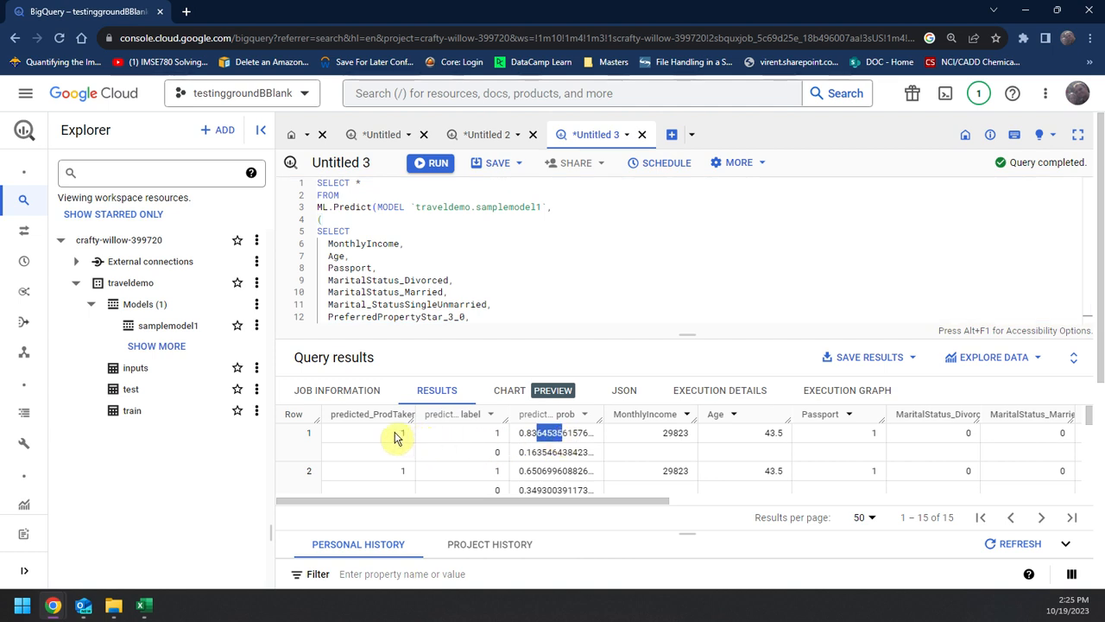
drag(612, 501, 1039, 506)
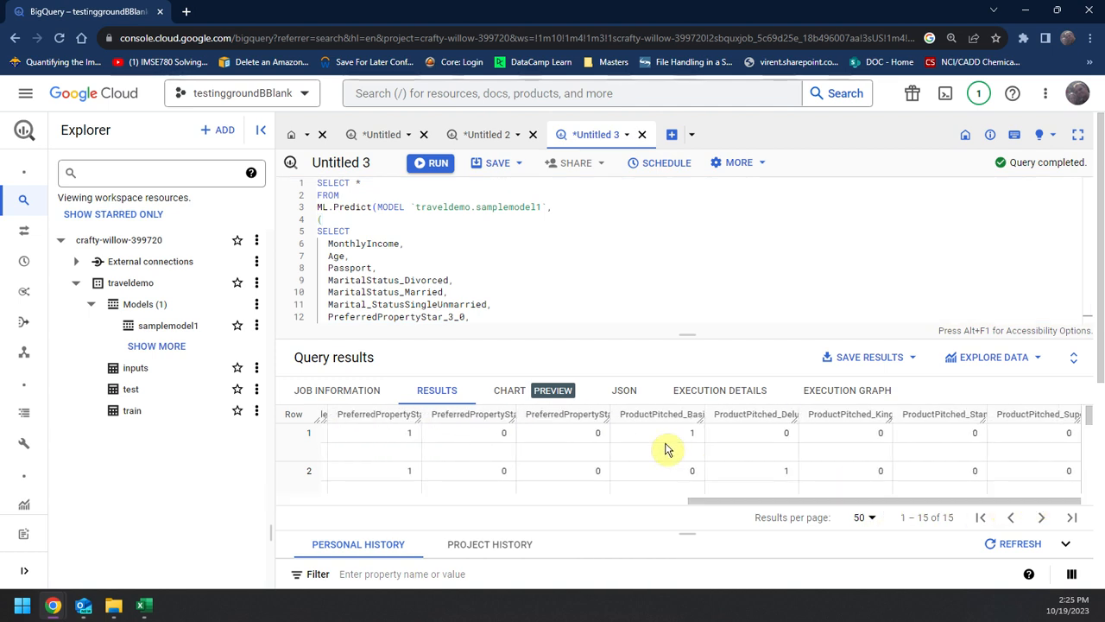
scroll(795, 466, down, 2)
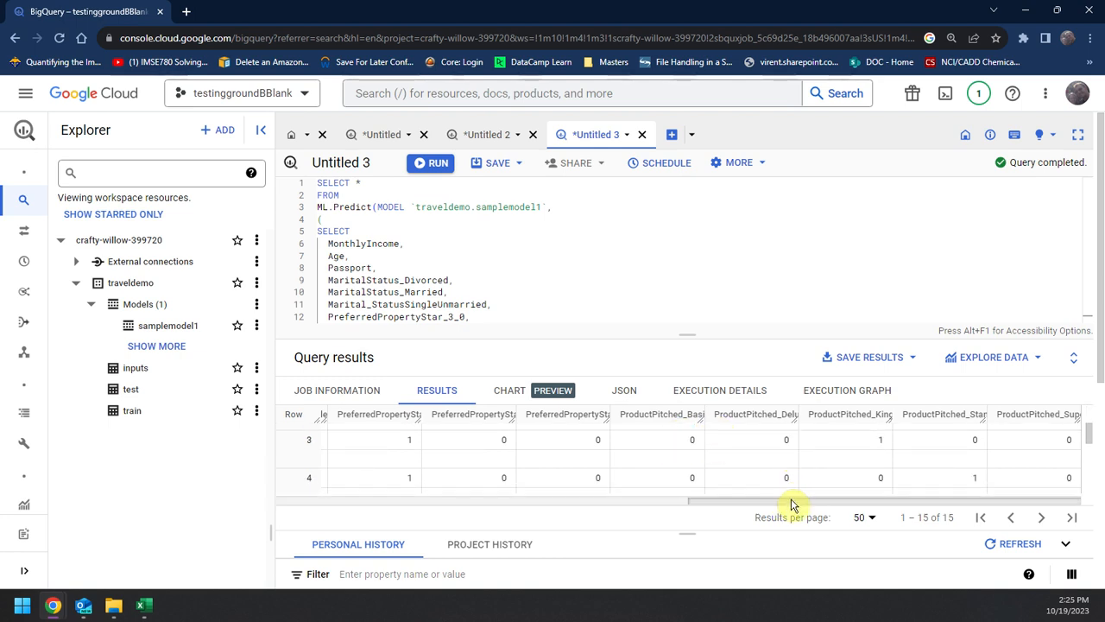
drag(792, 505, 177, 496)
scroll(464, 454, up, 2)
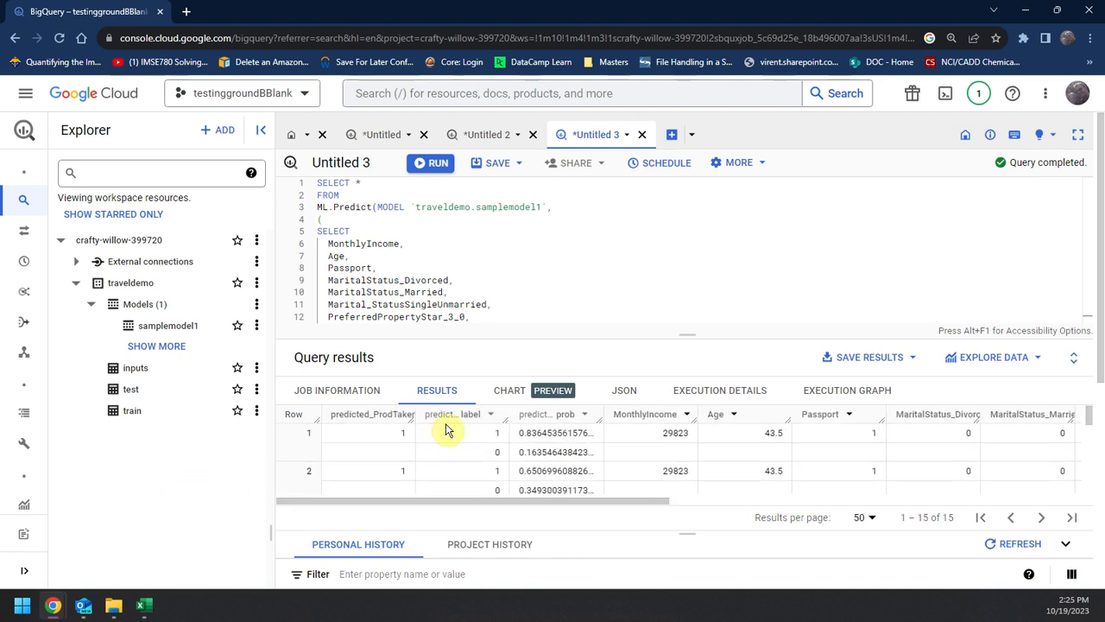
click(599, 280)
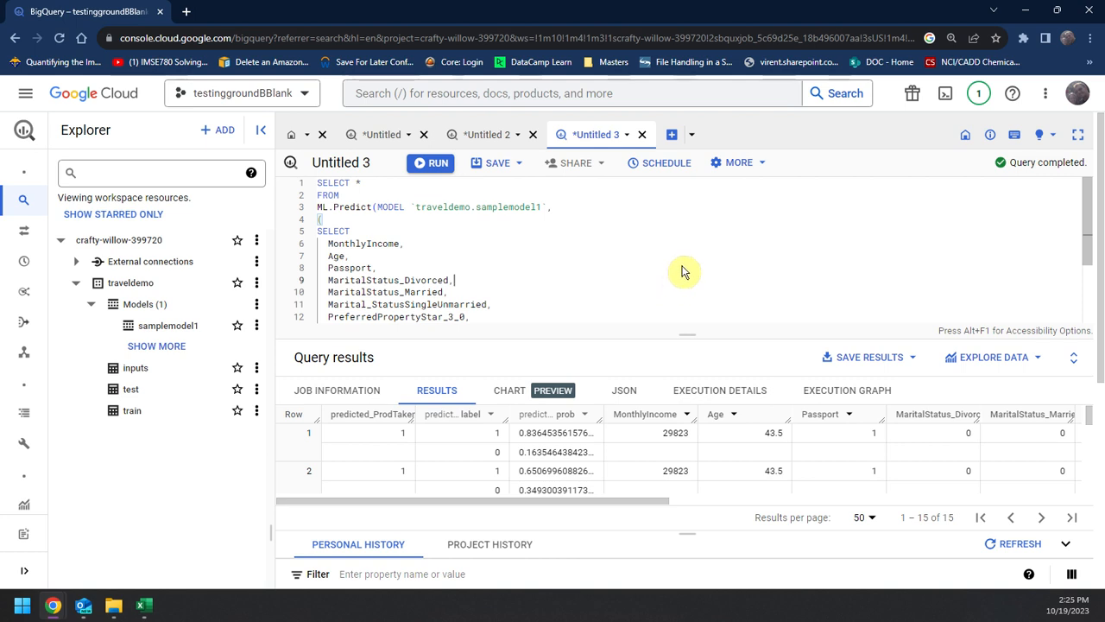